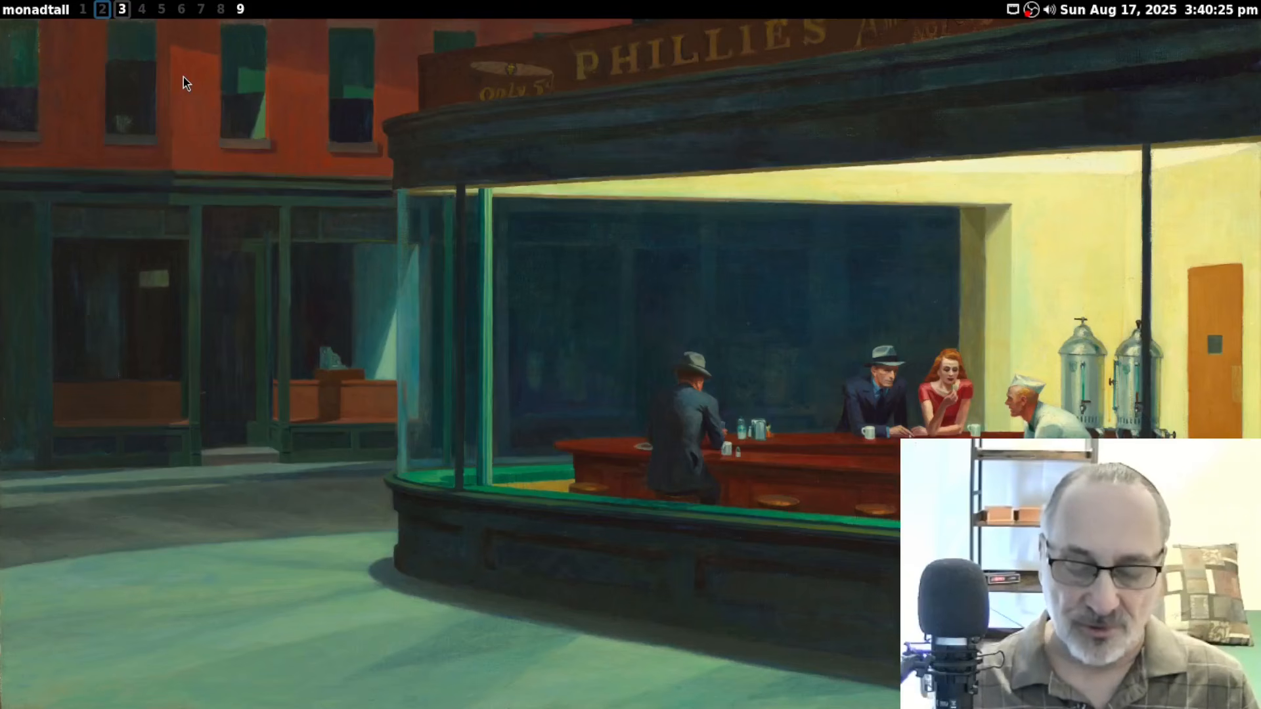
Step: Open a terminal and the file manager so they tile alongside Firefox on workspace 2
{"action": "key", "text": "super+Return"}
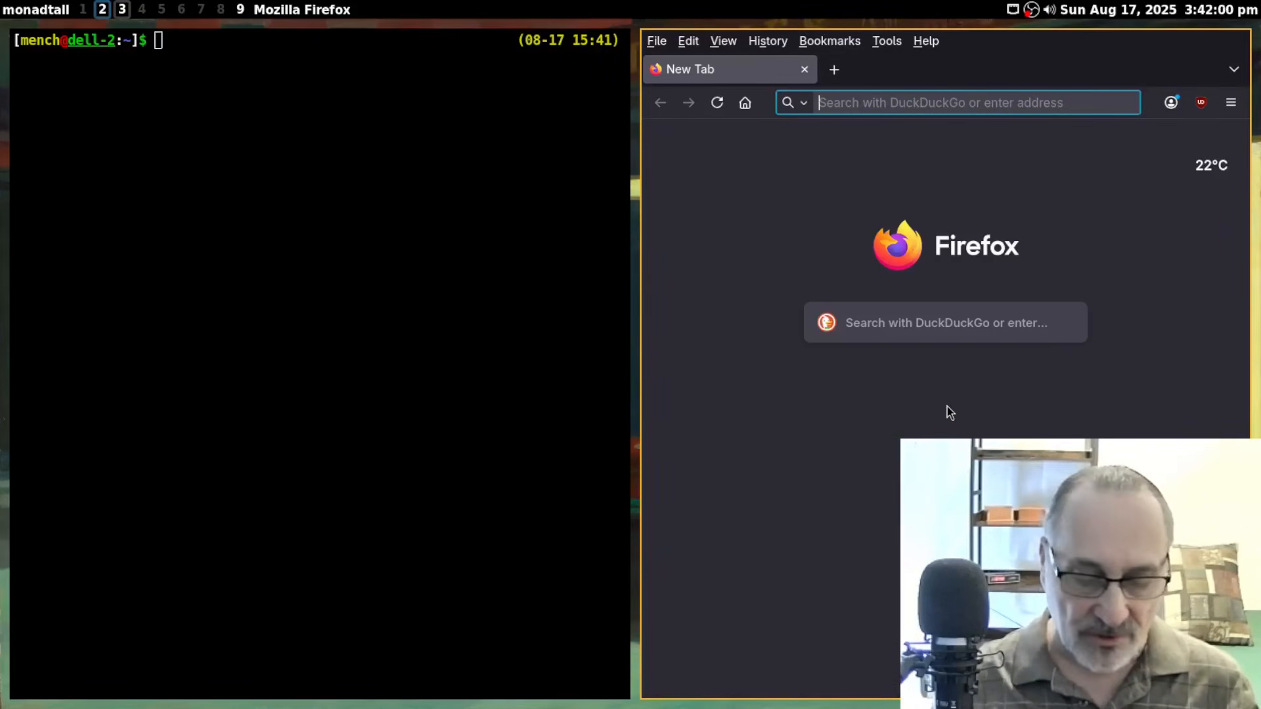
{"action": "key", "text": "super+e"}
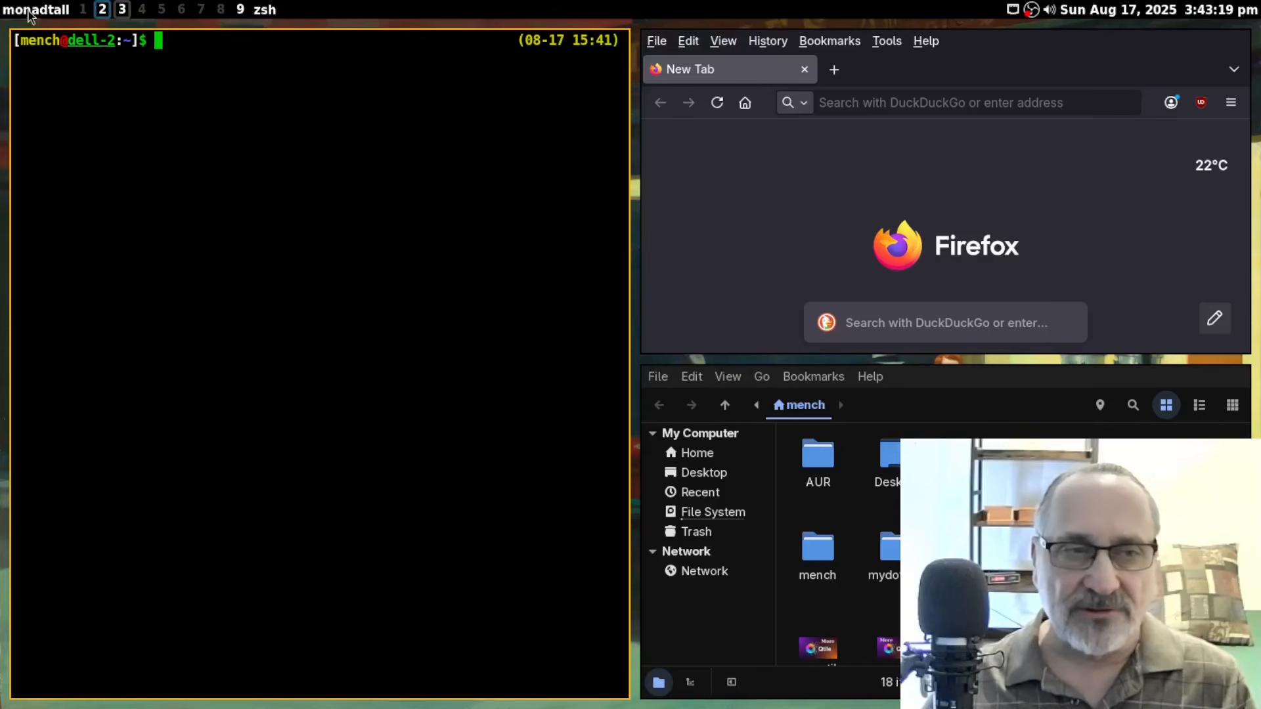
Step: Cycle workspace 2 through the max, columns and monadwide layouts and back to monadtall
{"action": "left_click", "coordinate": [29, 11]}
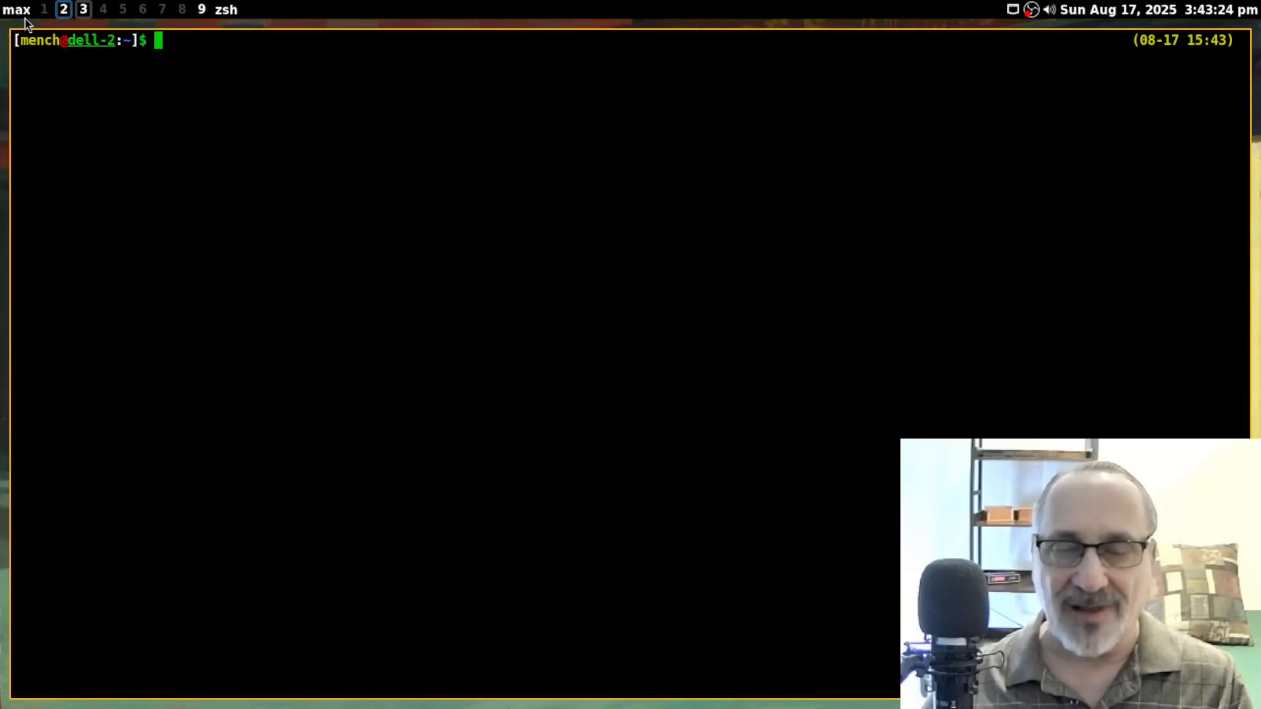
{"action": "left_click", "coordinate": [23, 14]}
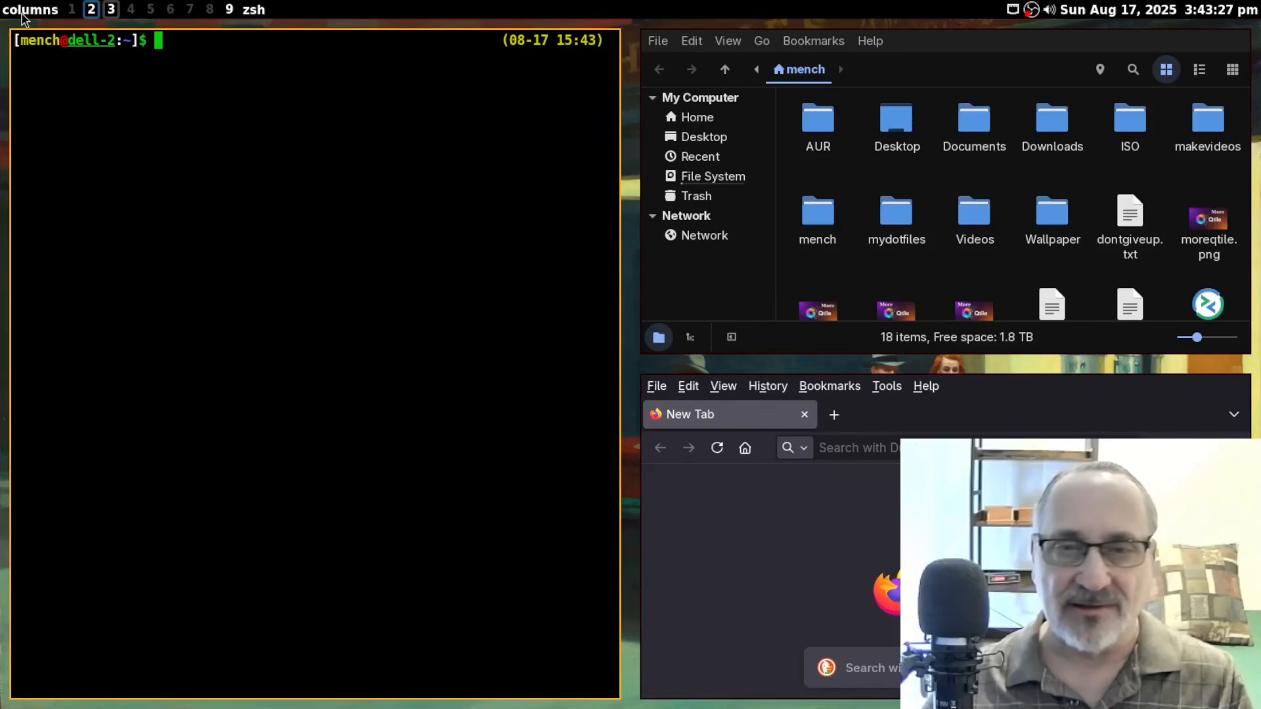
{"action": "left_click", "coordinate": [23, 13]}
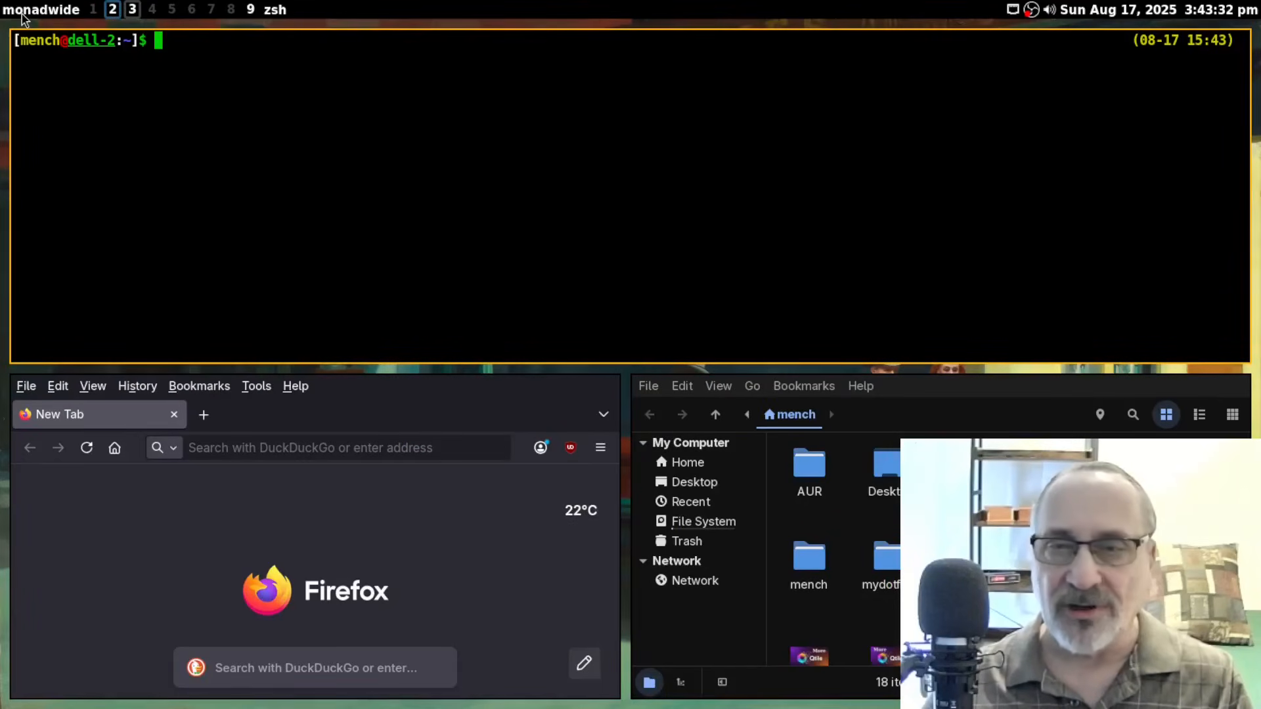
{"action": "left_click", "coordinate": [23, 13]}
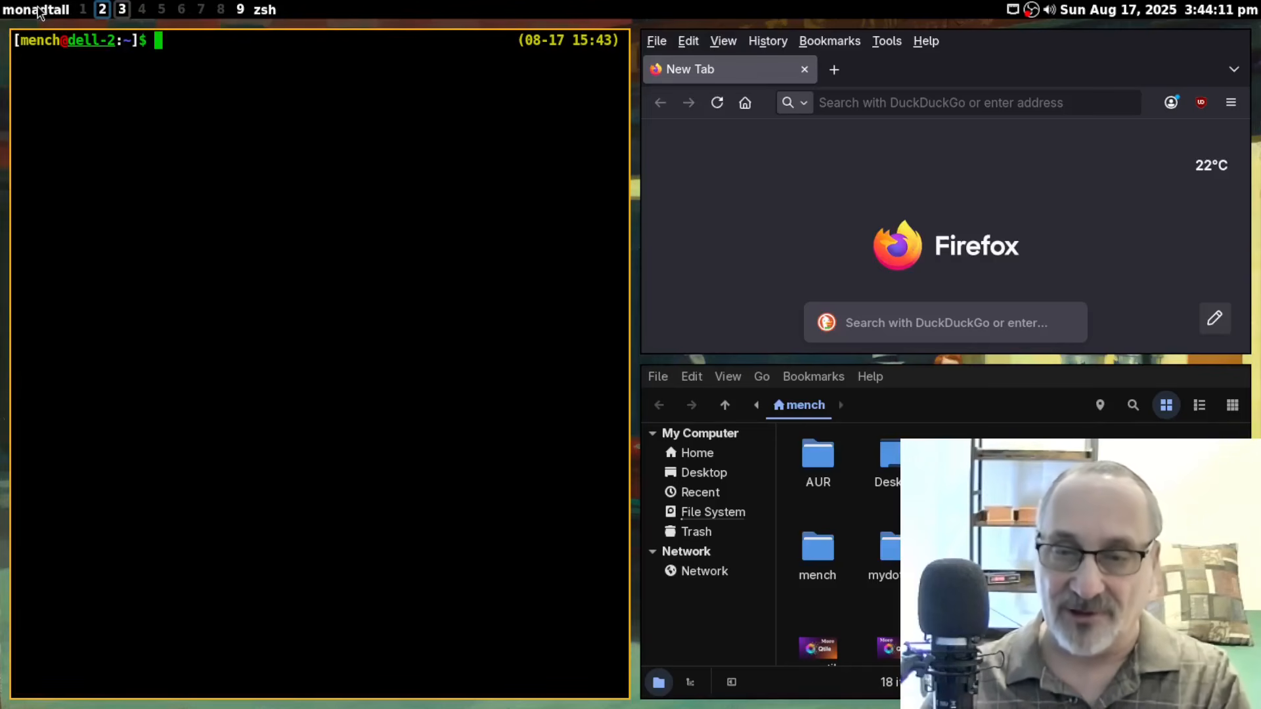
Step: Focus the file manager window and cycle its workspace through every layout, ending on monadtall
{"action": "left_click", "coordinate": [939, 407]}
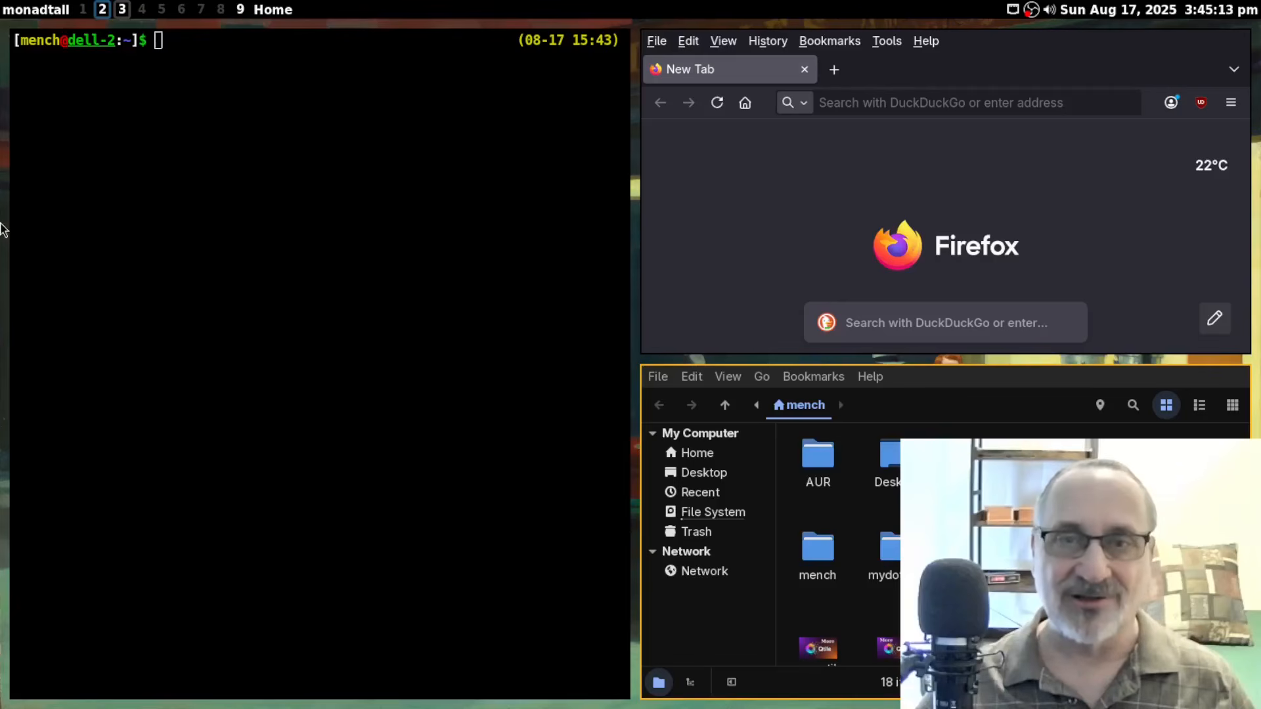
{"action": "left_click", "coordinate": [41, 9]}
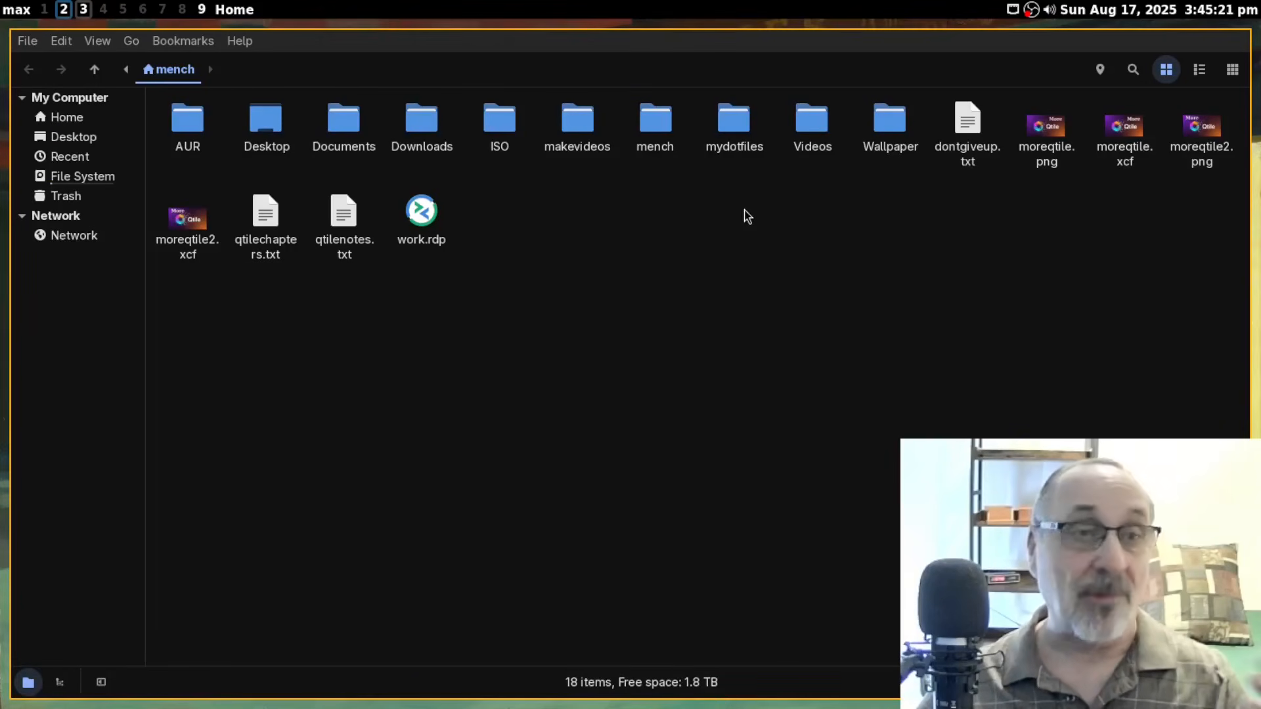
{"action": "left_click", "coordinate": [18, 15]}
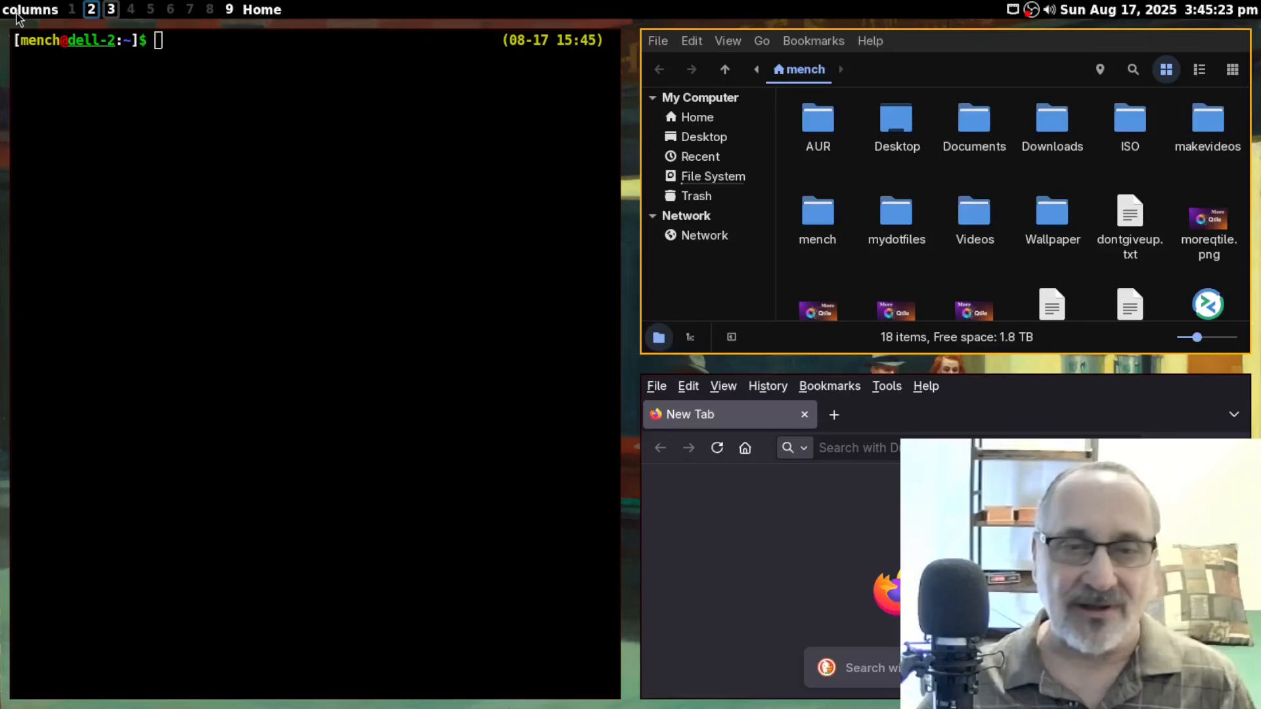
{"action": "left_click", "coordinate": [18, 15]}
{"action": "left_click", "coordinate": [18, 14]}
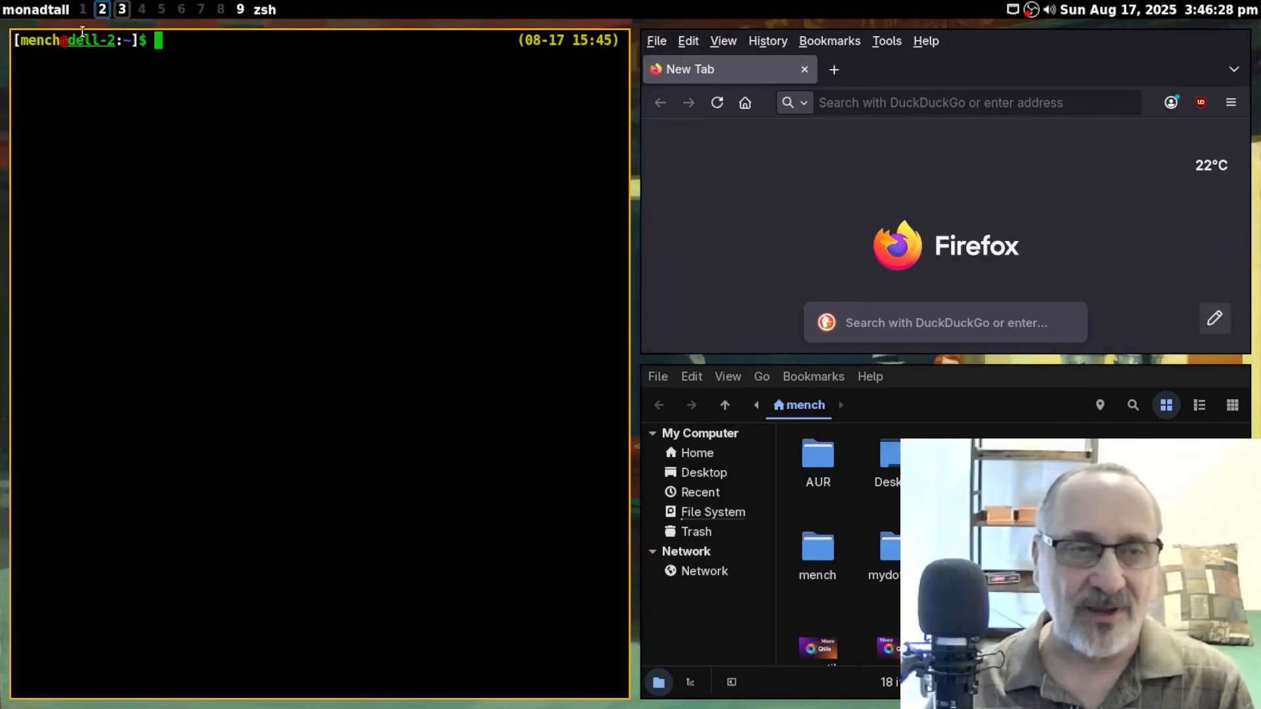
Step: Switch the workspace with the focused terminal to the max layout and open the Qtile configuration with the qtileconfig command
{"action": "left_click", "coordinate": [37, 11]}
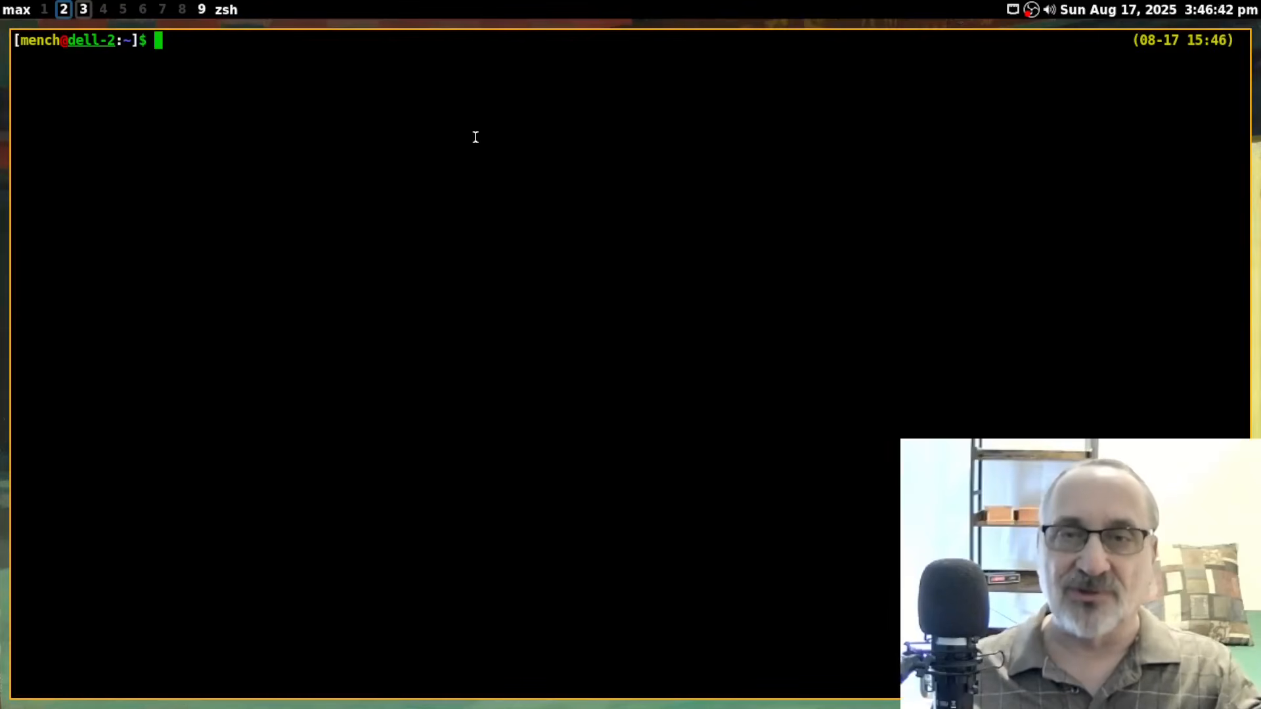
{"action": "type", "text": "qtileconfig"}
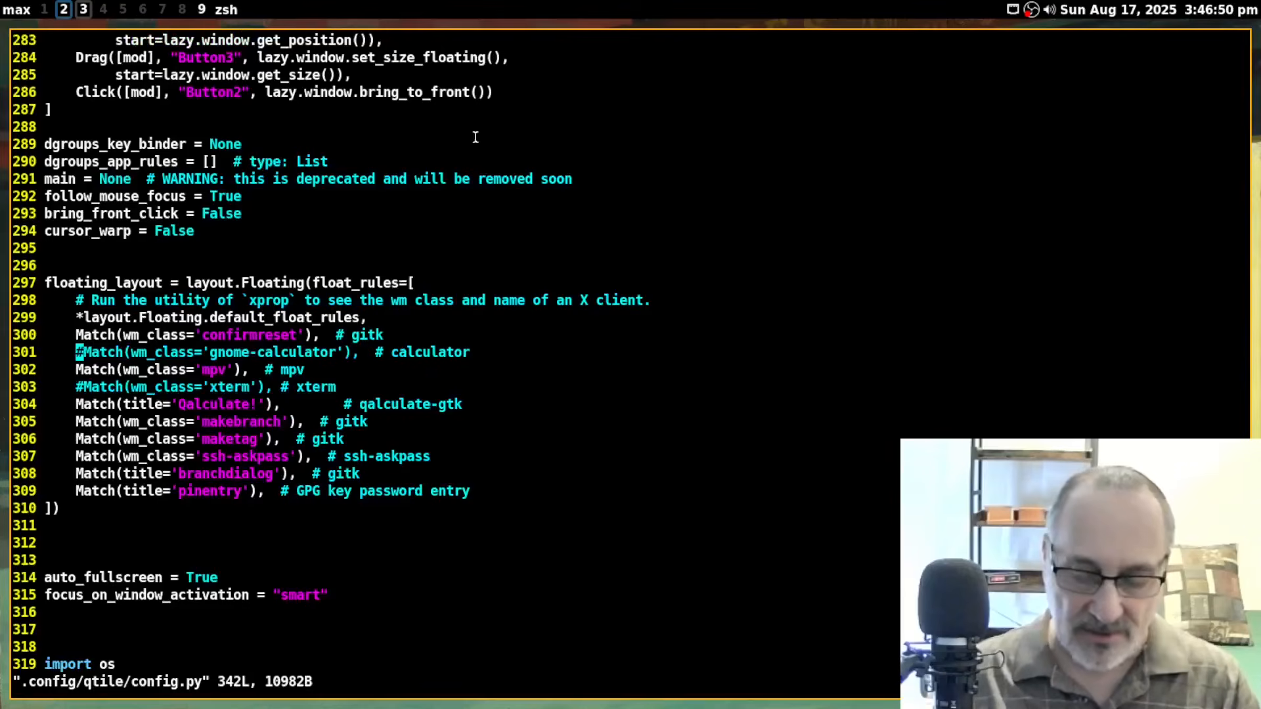
Step: Find the follow_mouse_focus setting by searching for "mouse", set it to False and save config.py
{"action": "type", "text": "/mouse"}
{"action": "key", "text": "Return"}
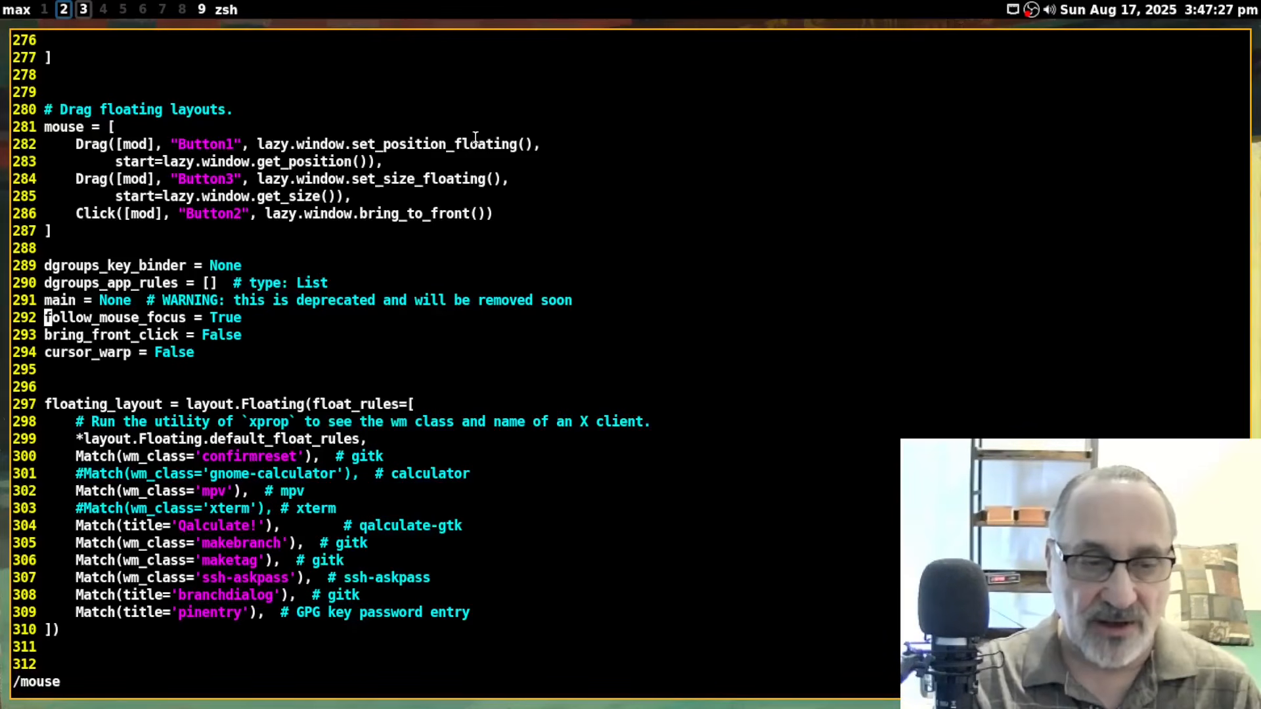
{"action": "key", "text": "A"}
{"action": "key", "text": "BackSpace"}
{"action": "key", "text": "BackSpace"}
{"action": "key", "text": "BackSpace"}
{"action": "key", "text": "BackSpace"}
{"action": "type", "text": "False"}
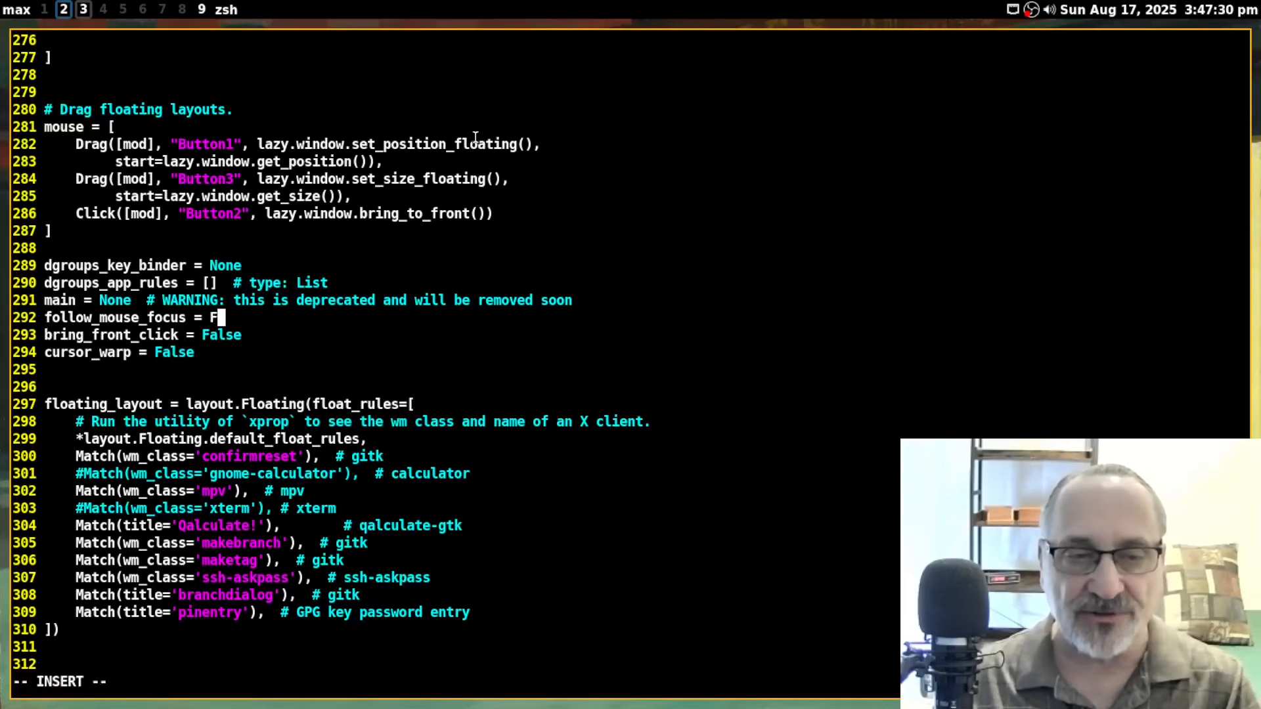
{"action": "key", "text": "Escape"}
{"action": "type", "text": ":w"}
{"action": "key", "text": "Return"}
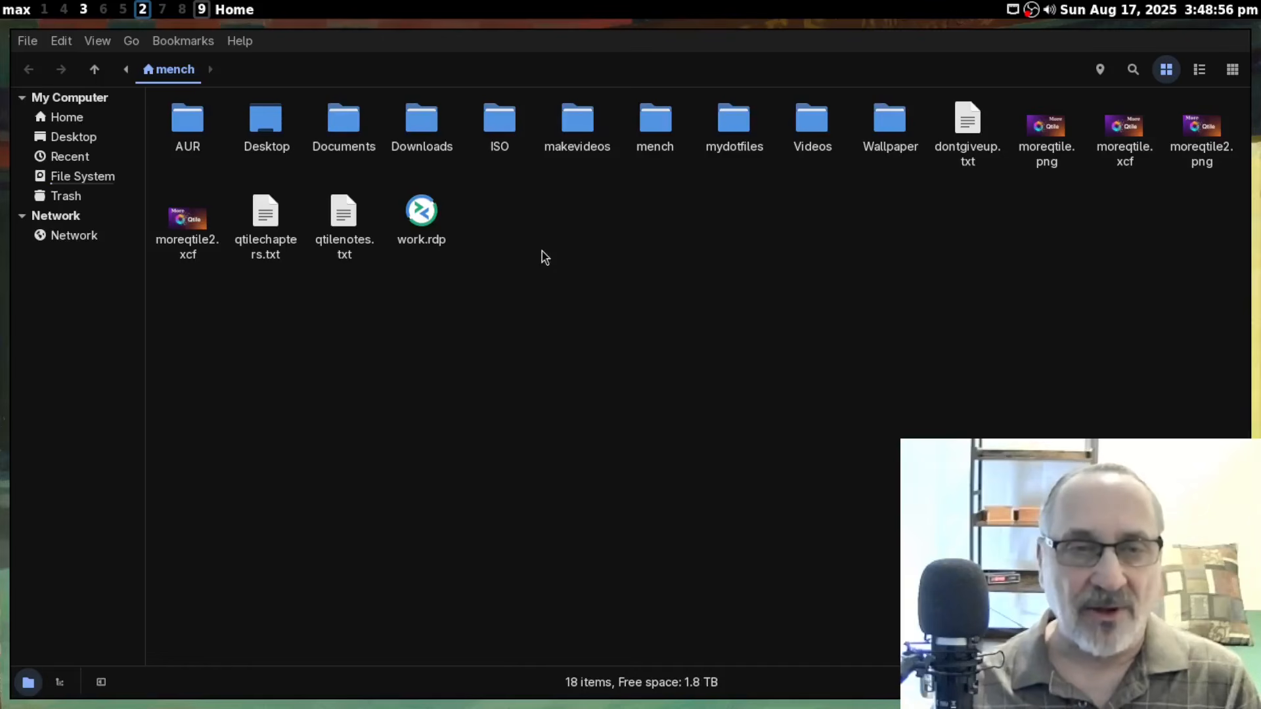
Step: Switch to the columns layout, focus Firefox there and cycle through the other layouts back to columns
{"action": "left_click", "coordinate": [16, 13]}
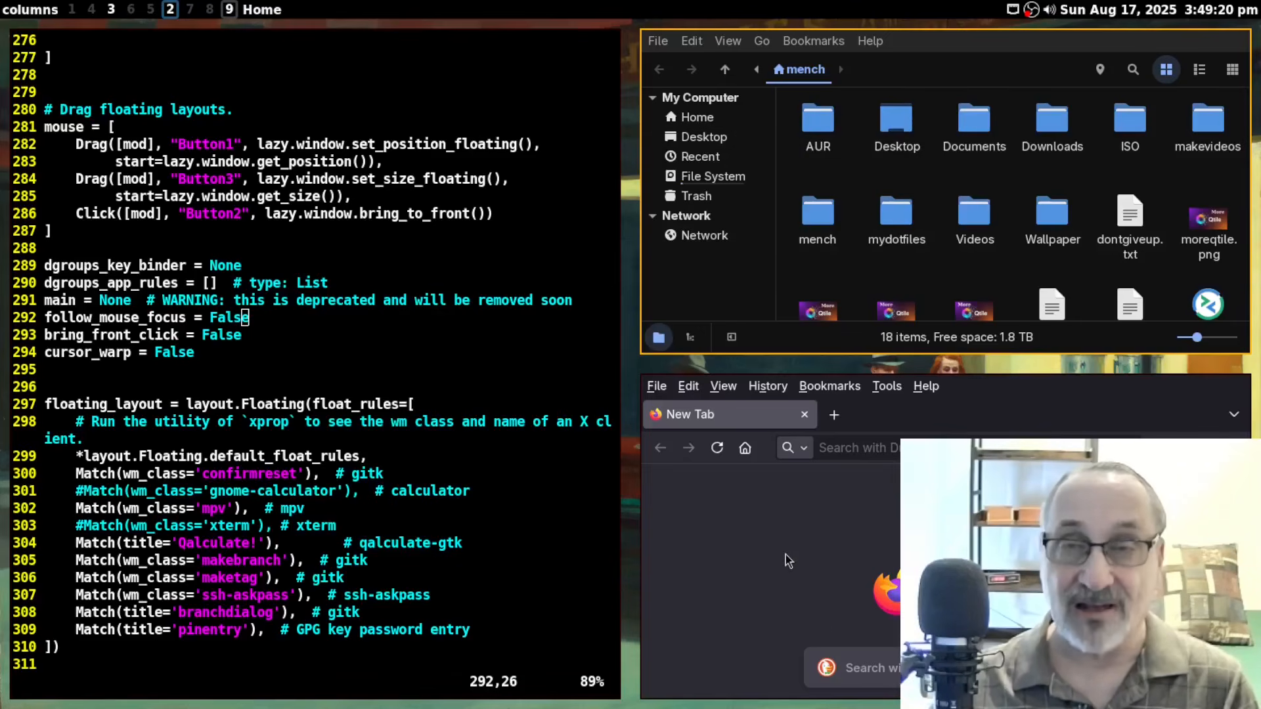
{"action": "left_click", "coordinate": [768, 526]}
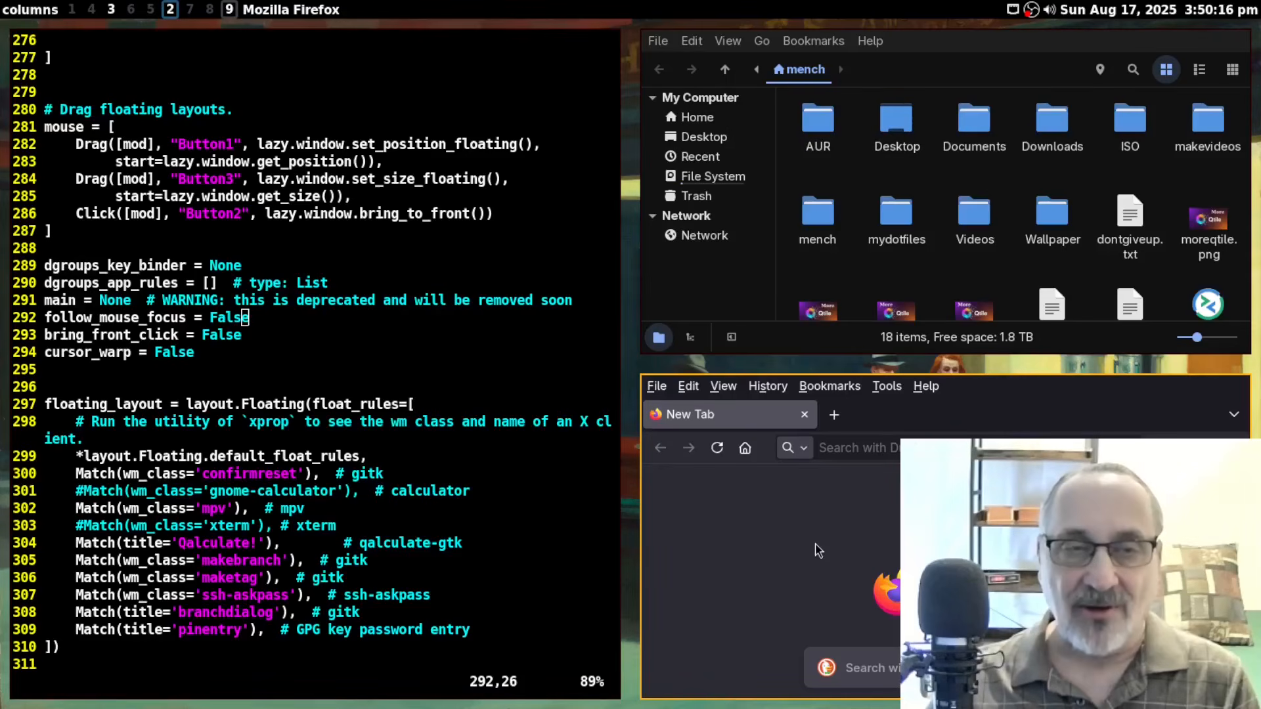
{"action": "left_click", "coordinate": [27, 8]}
{"action": "left_click", "coordinate": [27, 9]}
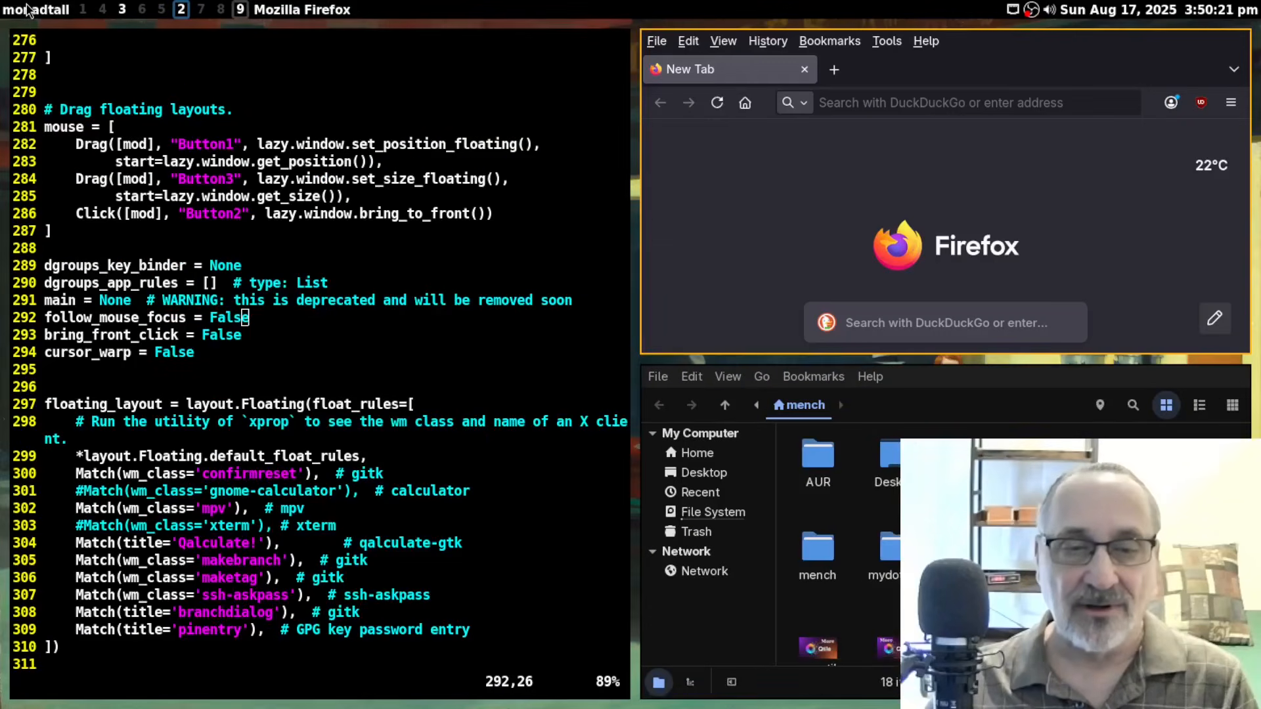
{"action": "left_click", "coordinate": [26, 8]}
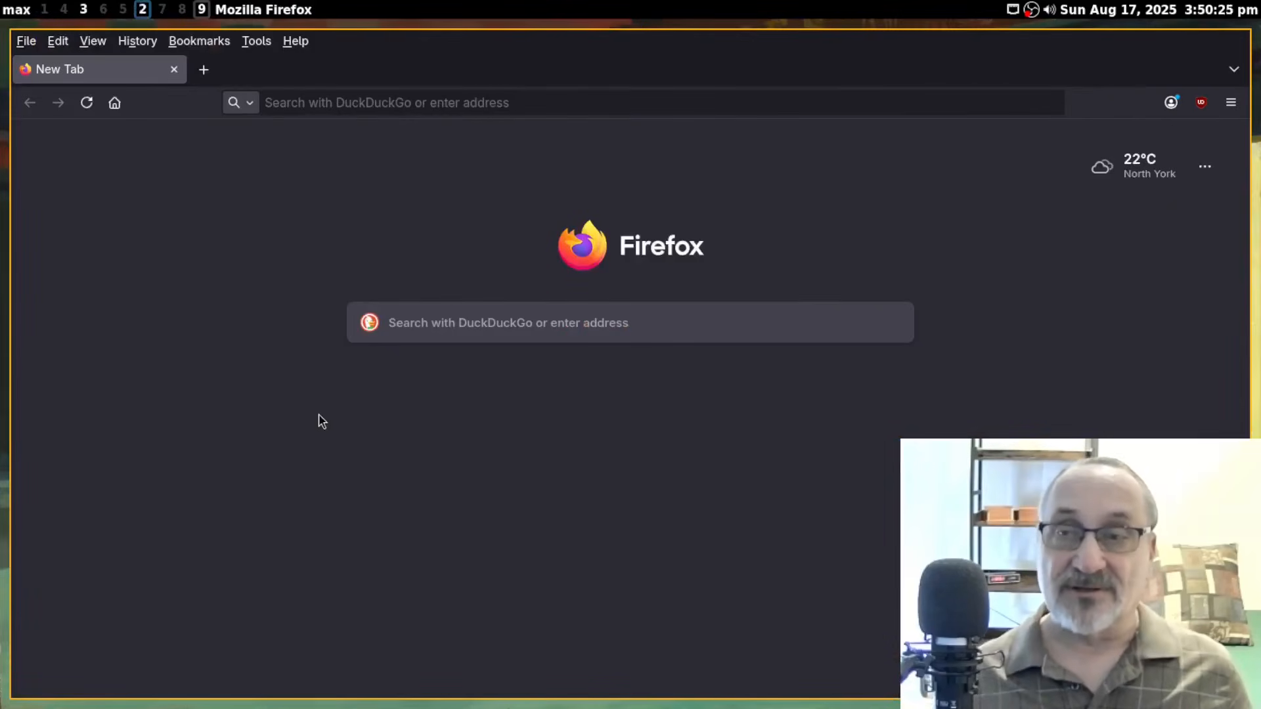
{"action": "key", "text": "super+Tab"}
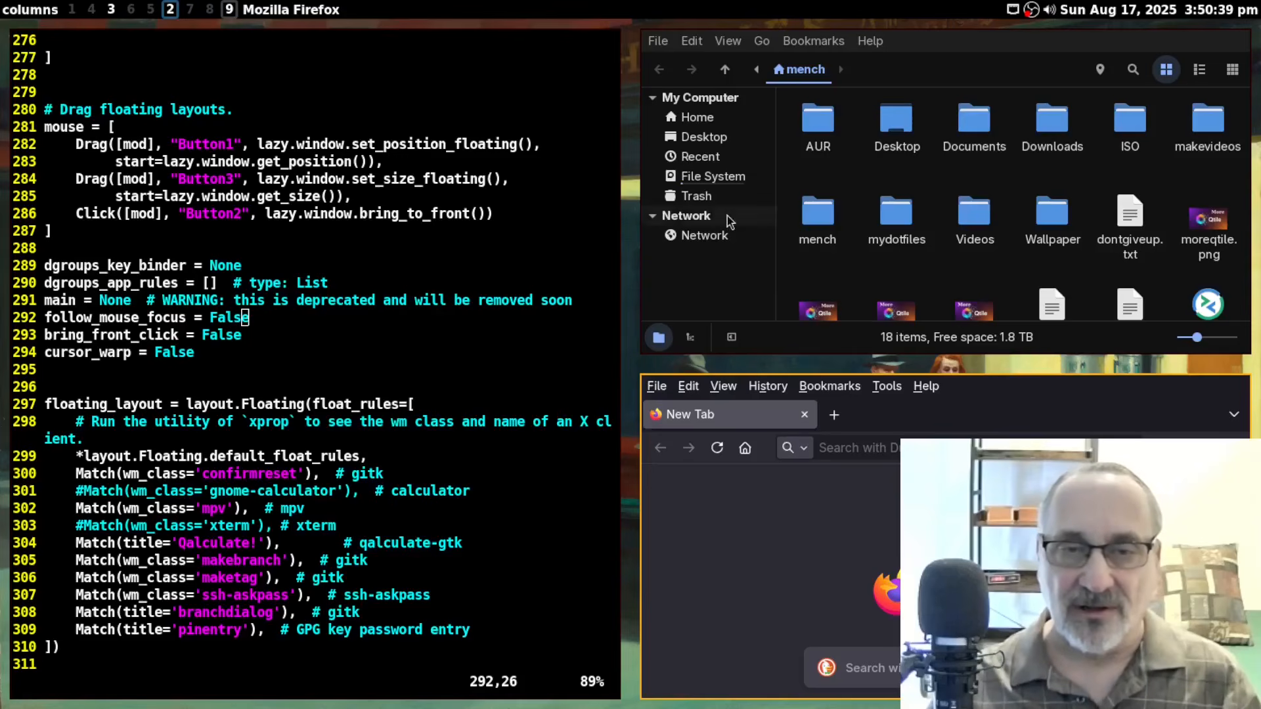
Step: Focus the terminal in the columns layout and cycle the layouts onward through monadwide and monadtall
{"action": "left_click", "coordinate": [524, 199]}
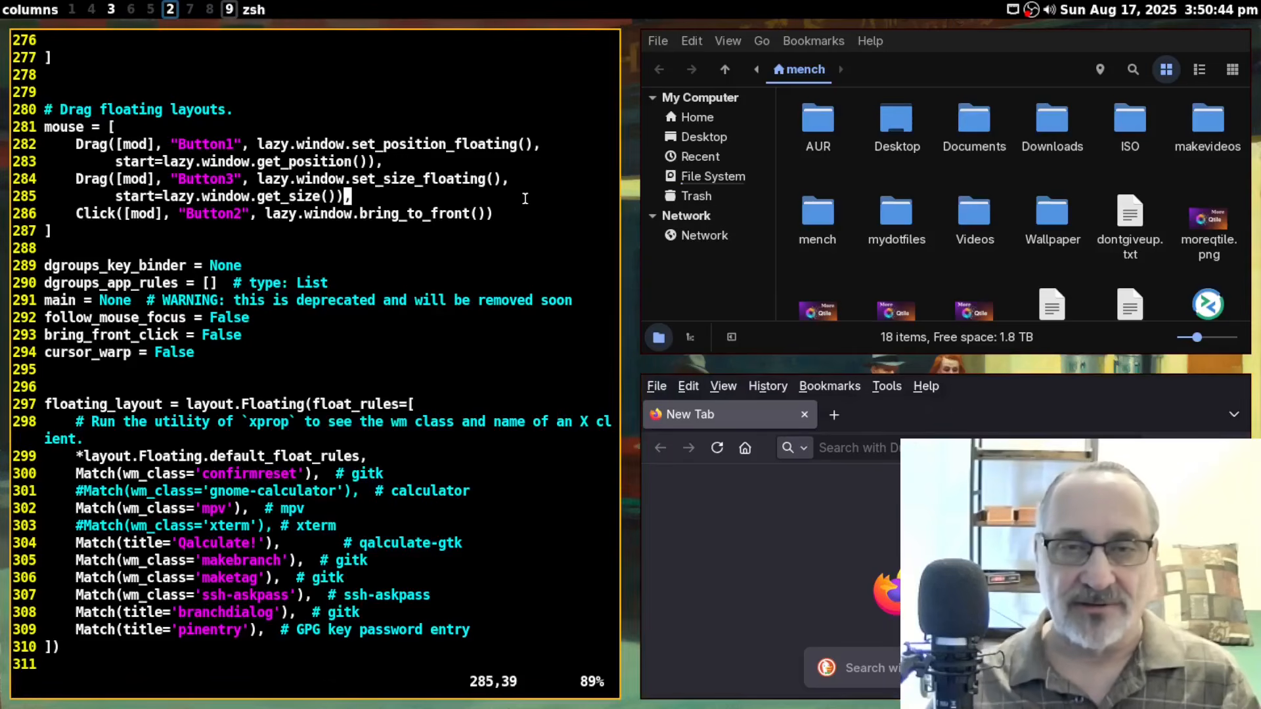
{"action": "left_click", "coordinate": [32, 10]}
{"action": "left_click", "coordinate": [31, 9]}
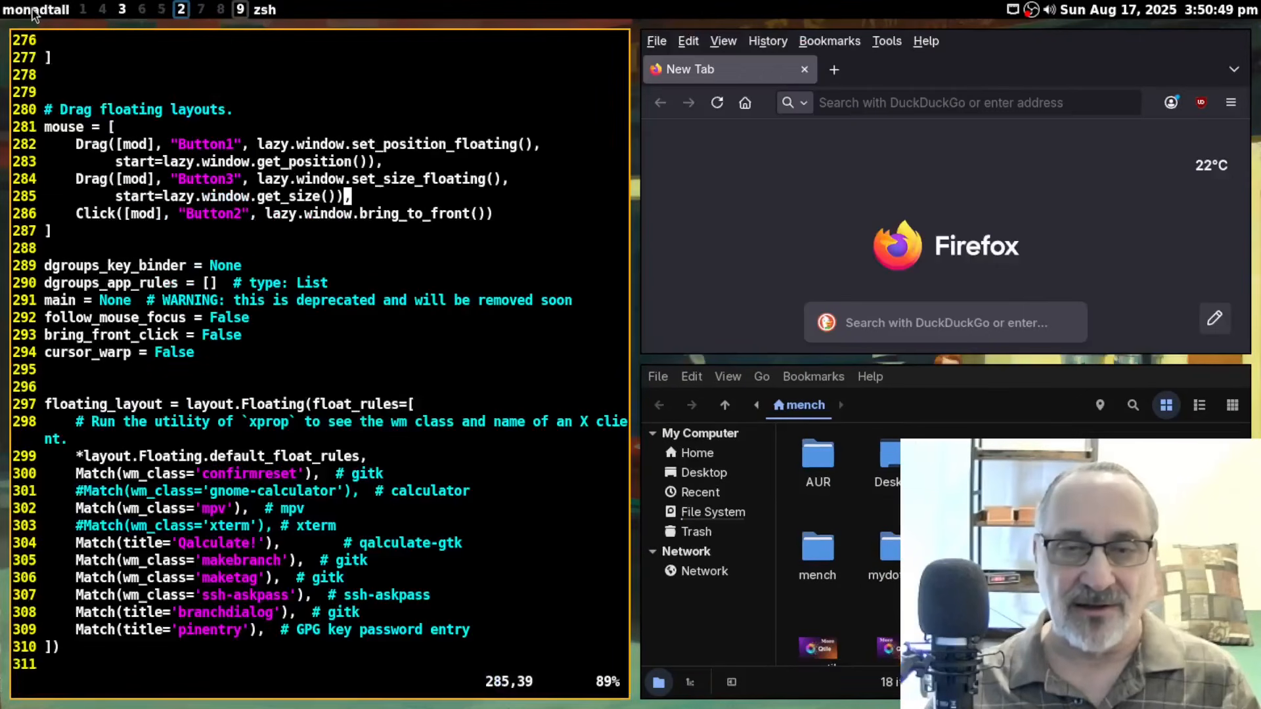
{"action": "left_click", "coordinate": [32, 10]}
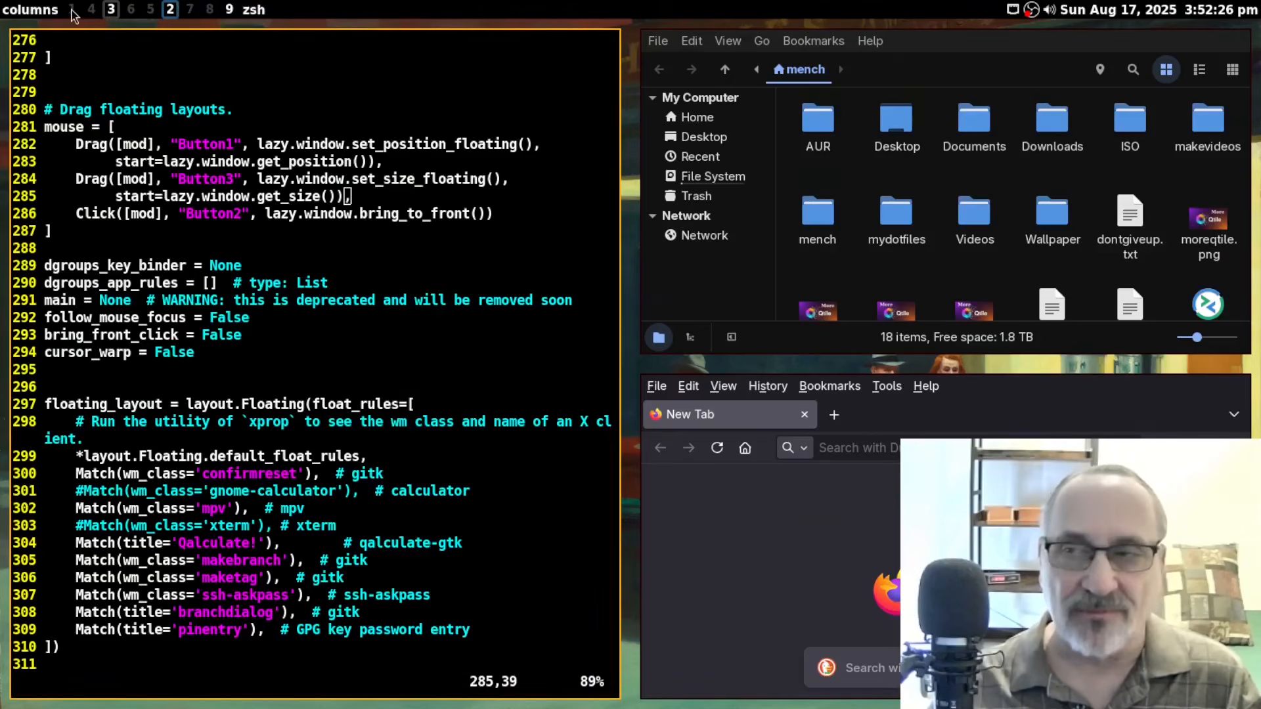
Step: Switch to the empty workspace 1 and open a Firefox window there
{"action": "left_click", "coordinate": [72, 10]}
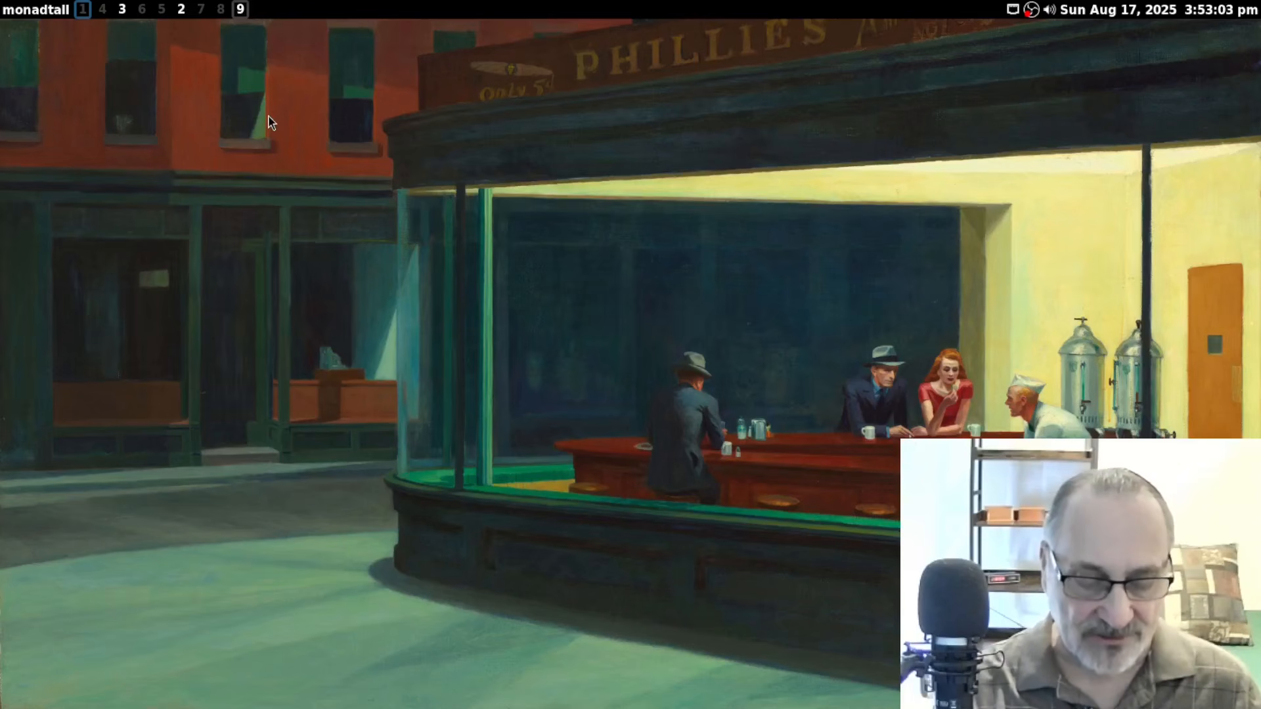
{"action": "key", "text": "super+b"}
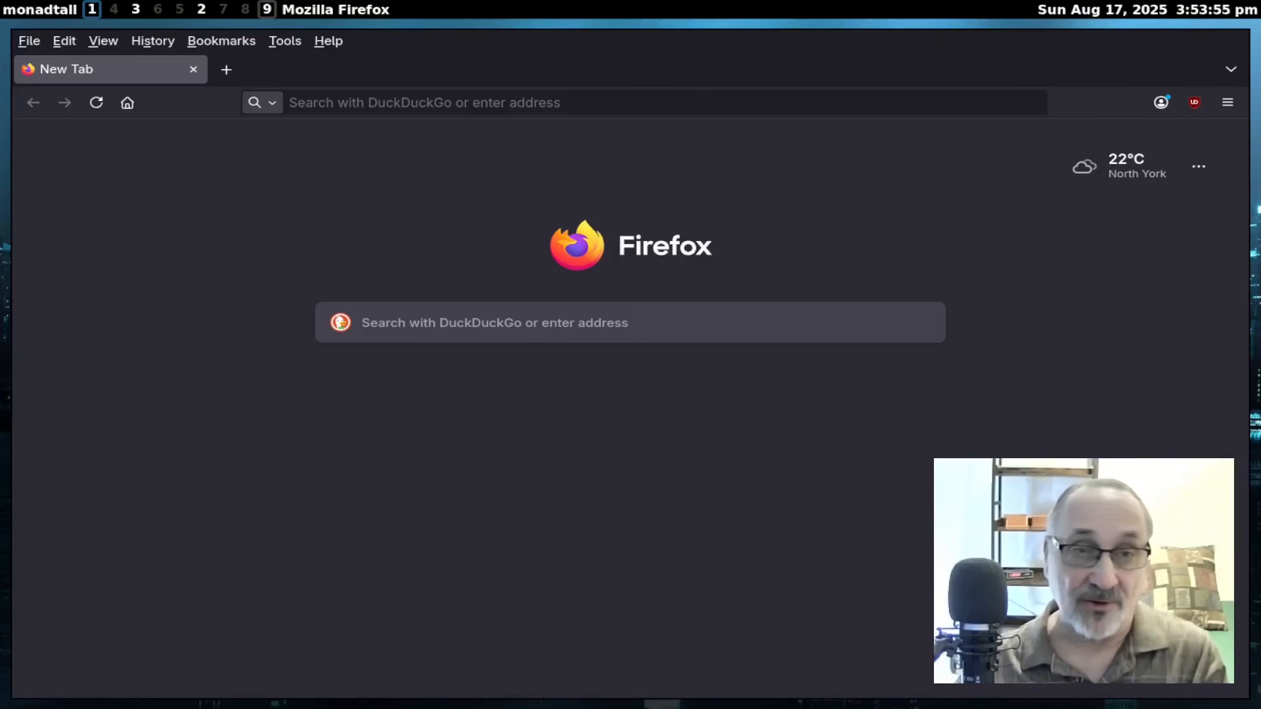
Step: Switch to workspace 7 and back to workspace 1, and close the Firefox window there
{"action": "left_click", "coordinate": [224, 10]}
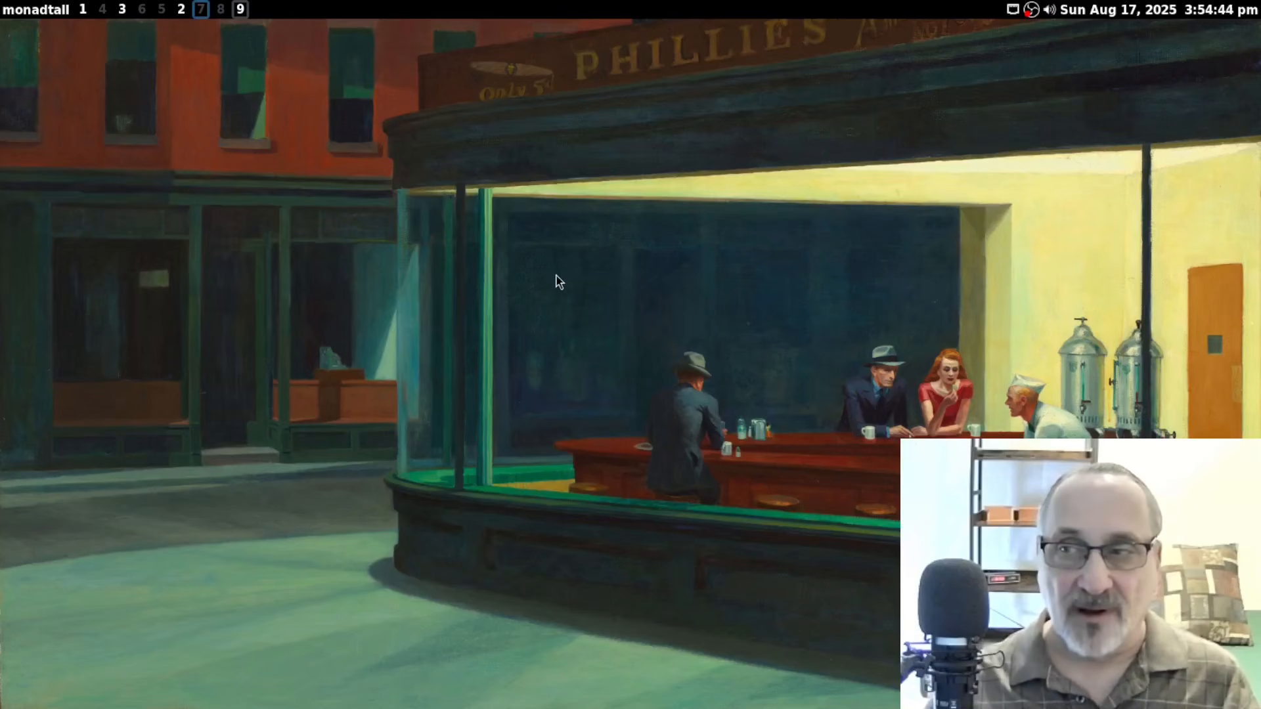
{"action": "left_click", "coordinate": [83, 10]}
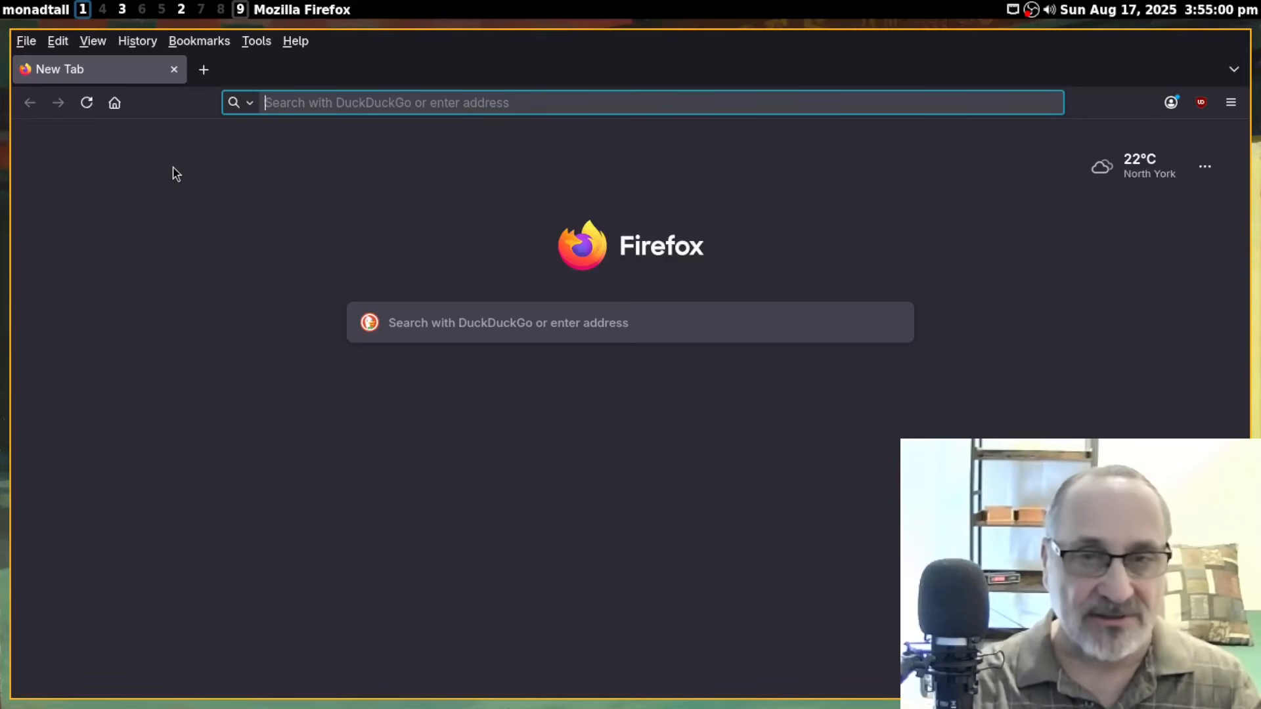
{"action": "key", "text": "super+w"}
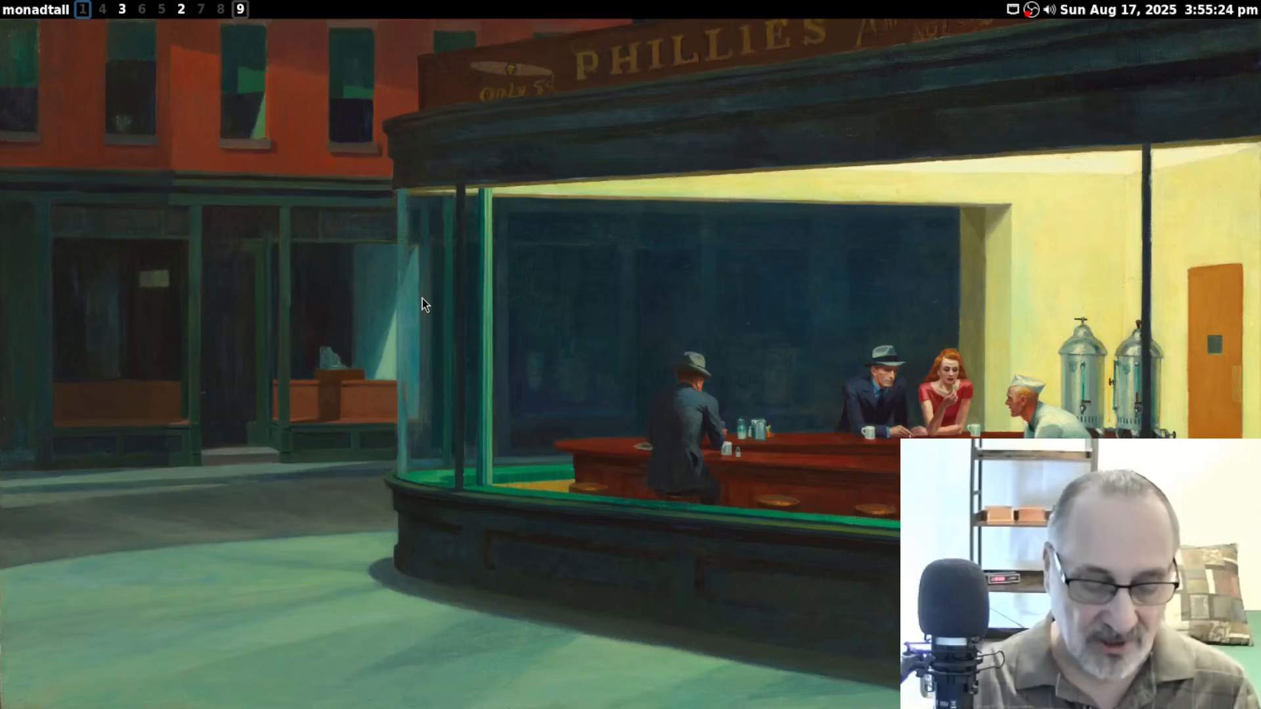
{"action": "key", "text": "super+c"}
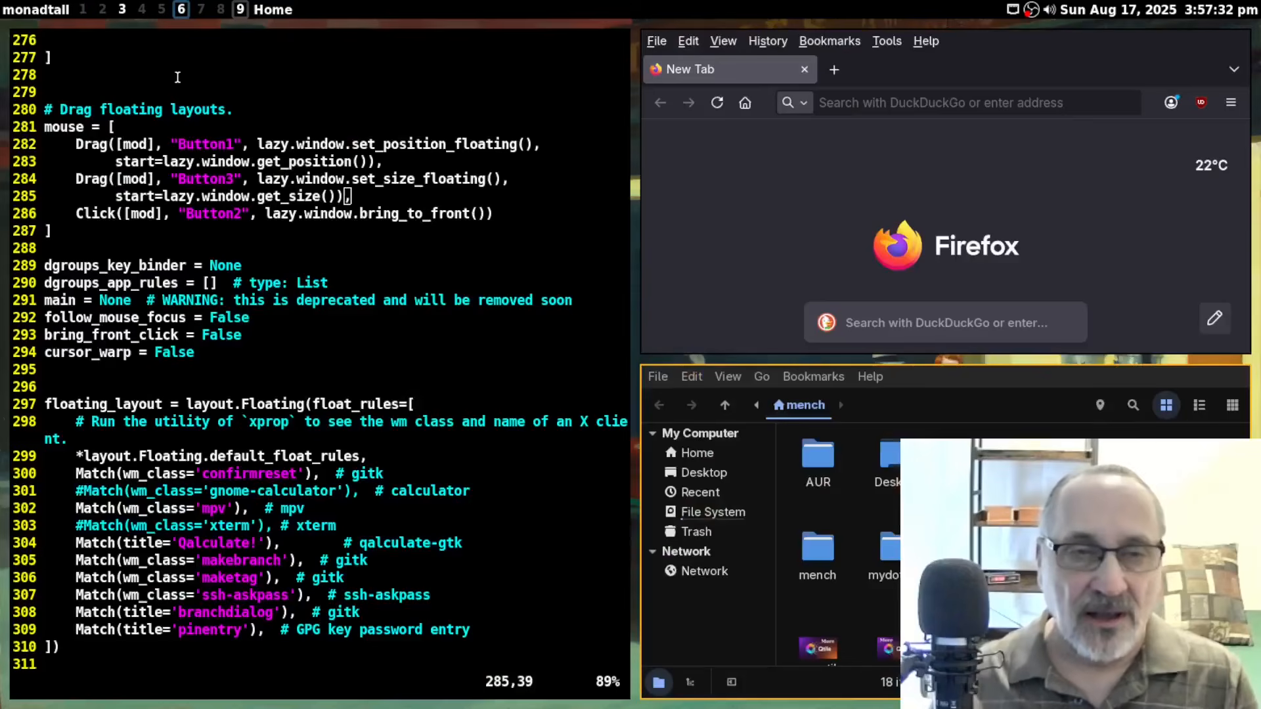
Step: Close the Firefox and file manager windows on workspace 6, leaving only the terminal with the configuration file
{"action": "left_click", "coordinate": [719, 203]}
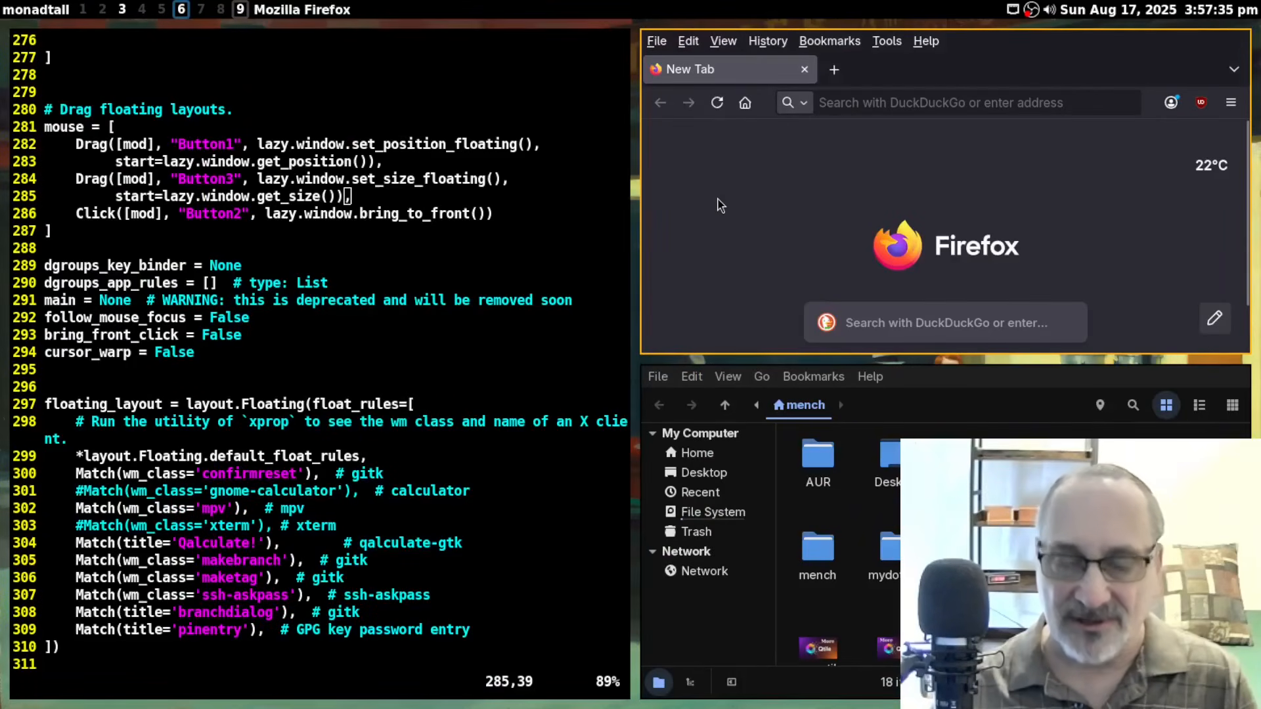
{"action": "key", "text": "super+w"}
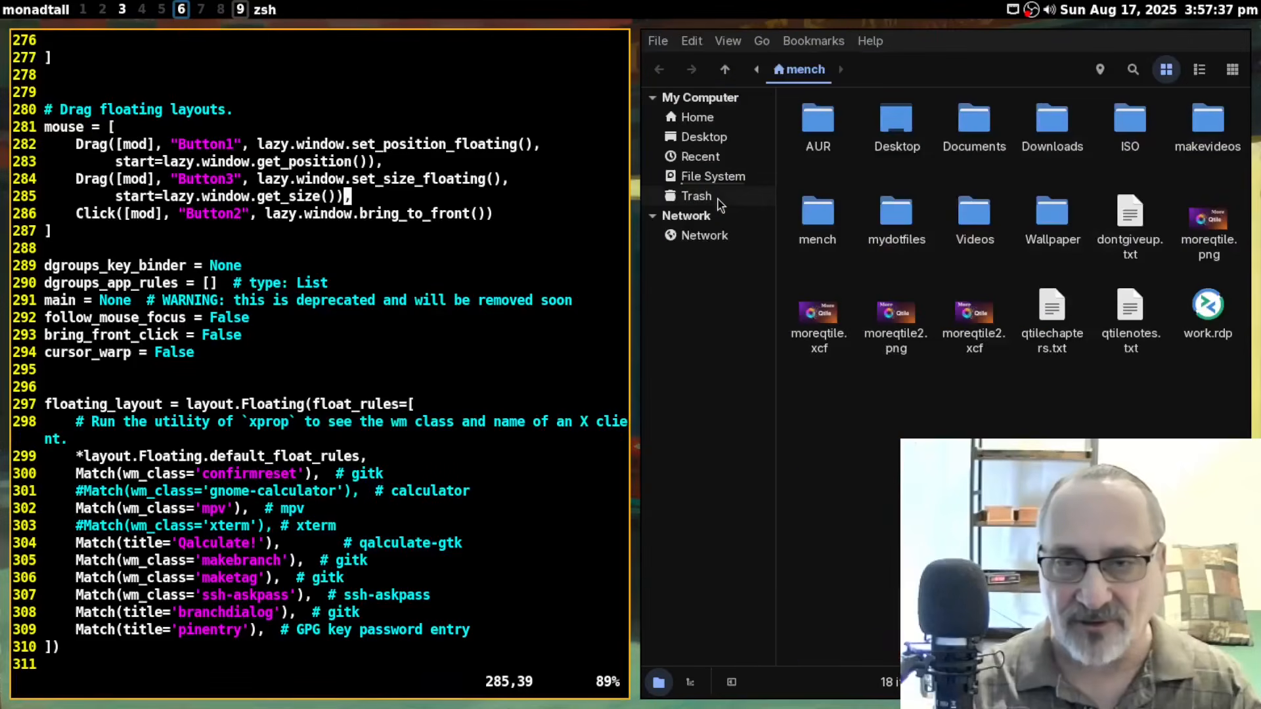
{"action": "left_click", "coordinate": [731, 358]}
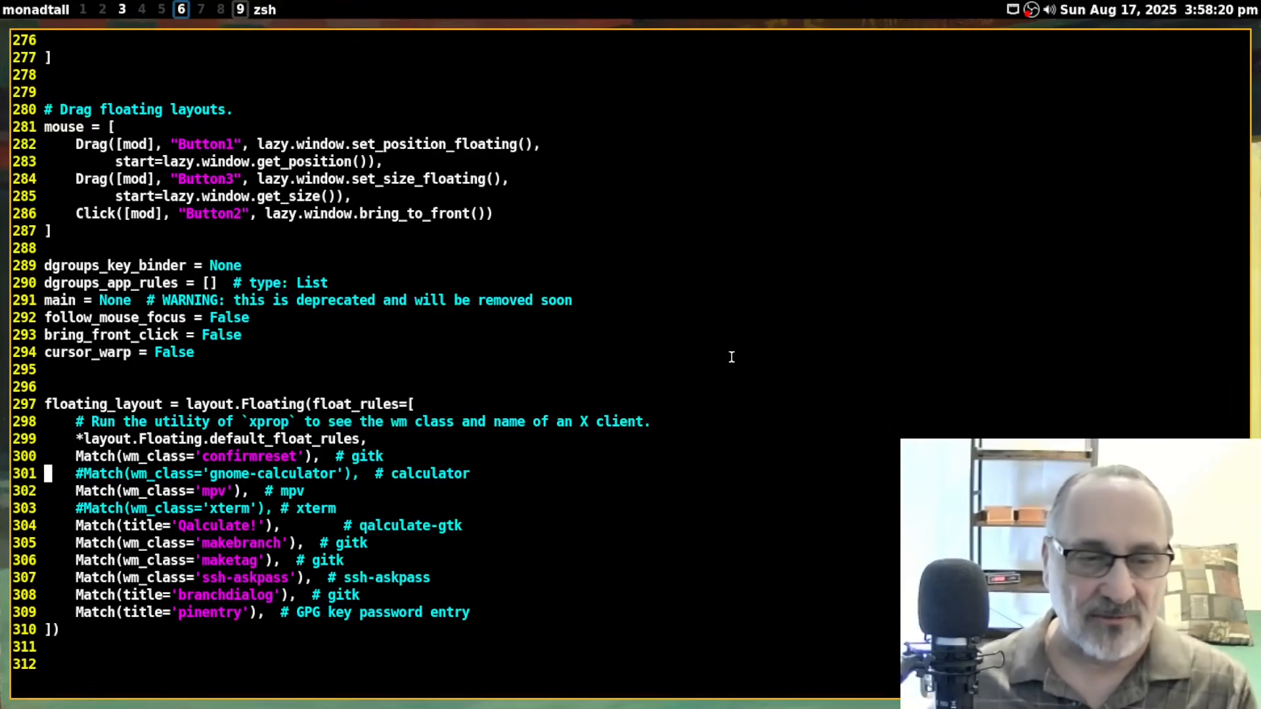
Step: Go up to the floating_layout definition in config.py to examine its float rules
{"action": "key", "text": "k"}
{"action": "key", "text": "k"}
{"action": "key", "text": "k"}
{"action": "key", "text": "k"}
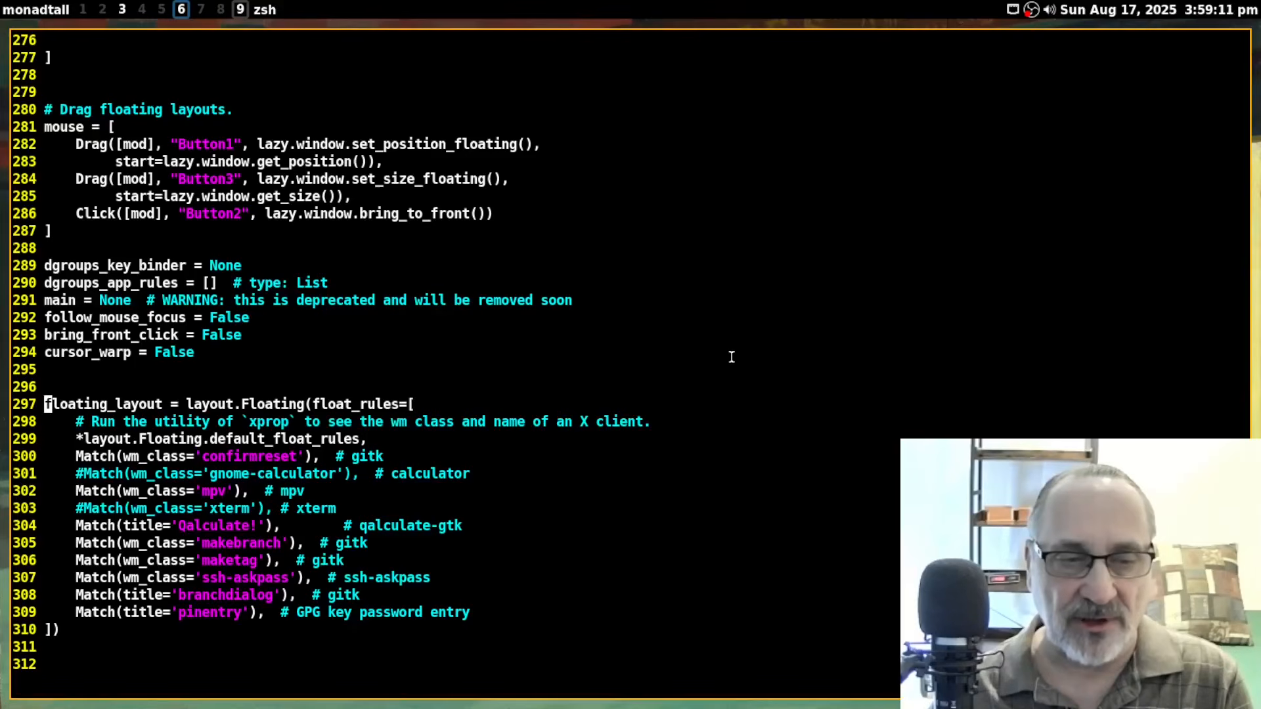
Step: Uncomment the gnome-calculator Match rule on line 301 of config.py and save the file
{"action": "key", "text": "j"}
{"action": "key", "text": "j"}
{"action": "key", "text": "j"}
{"action": "key", "text": "j"}
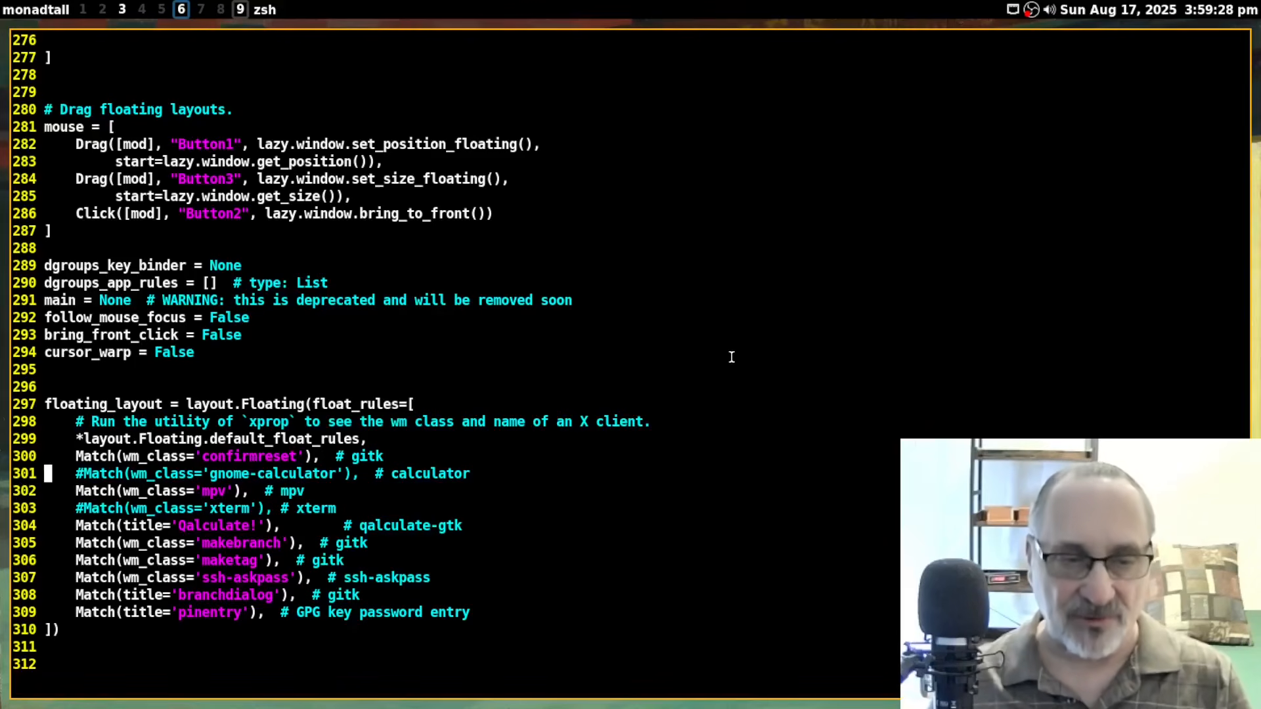
{"action": "key", "text": "w"}
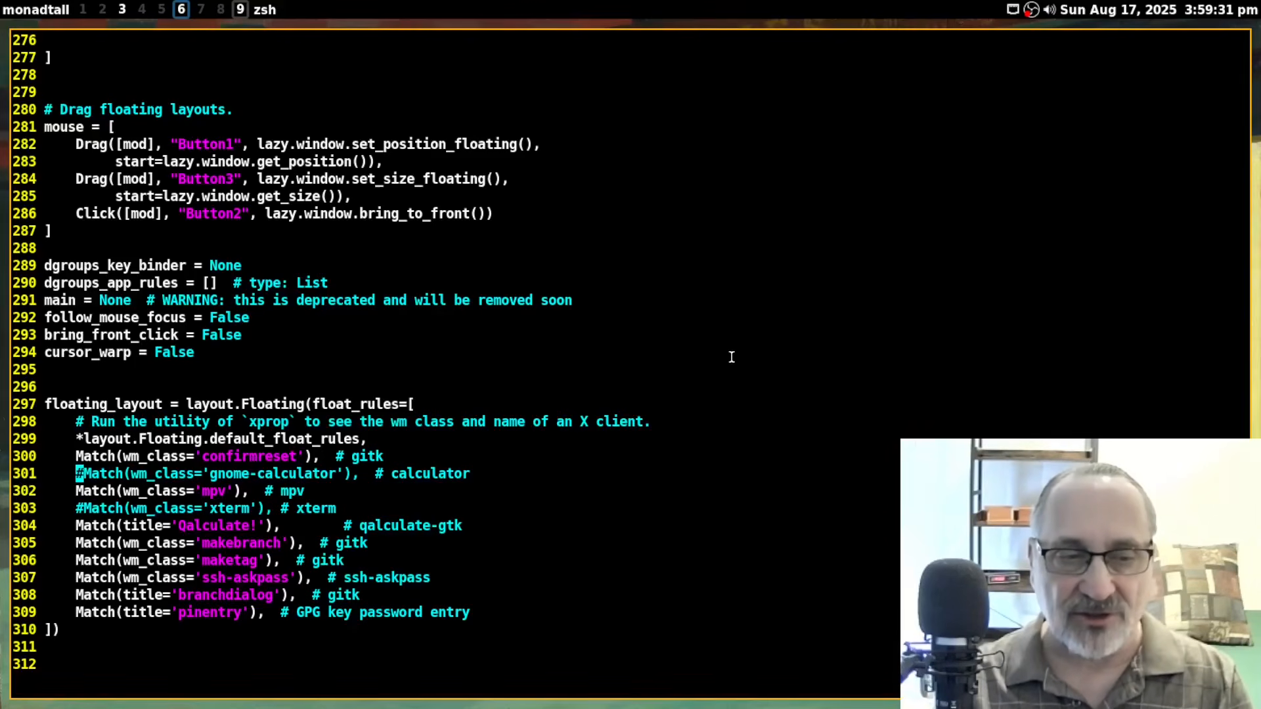
{"action": "key", "text": "x"}
{"action": "type", "text": ":w"}
{"action": "key", "text": "Return"}
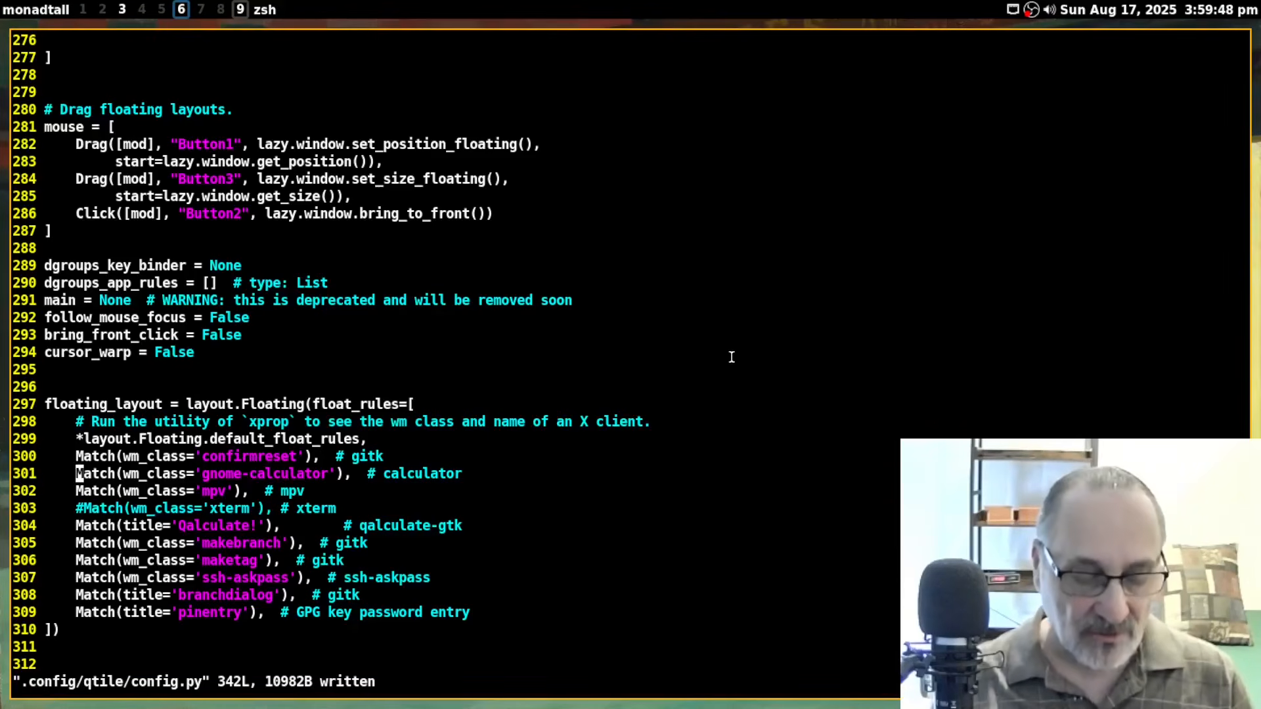
Step: Open the calculator on the empty workspace 1 and shrink its window to a compact size
{"action": "key", "text": "super+1"}
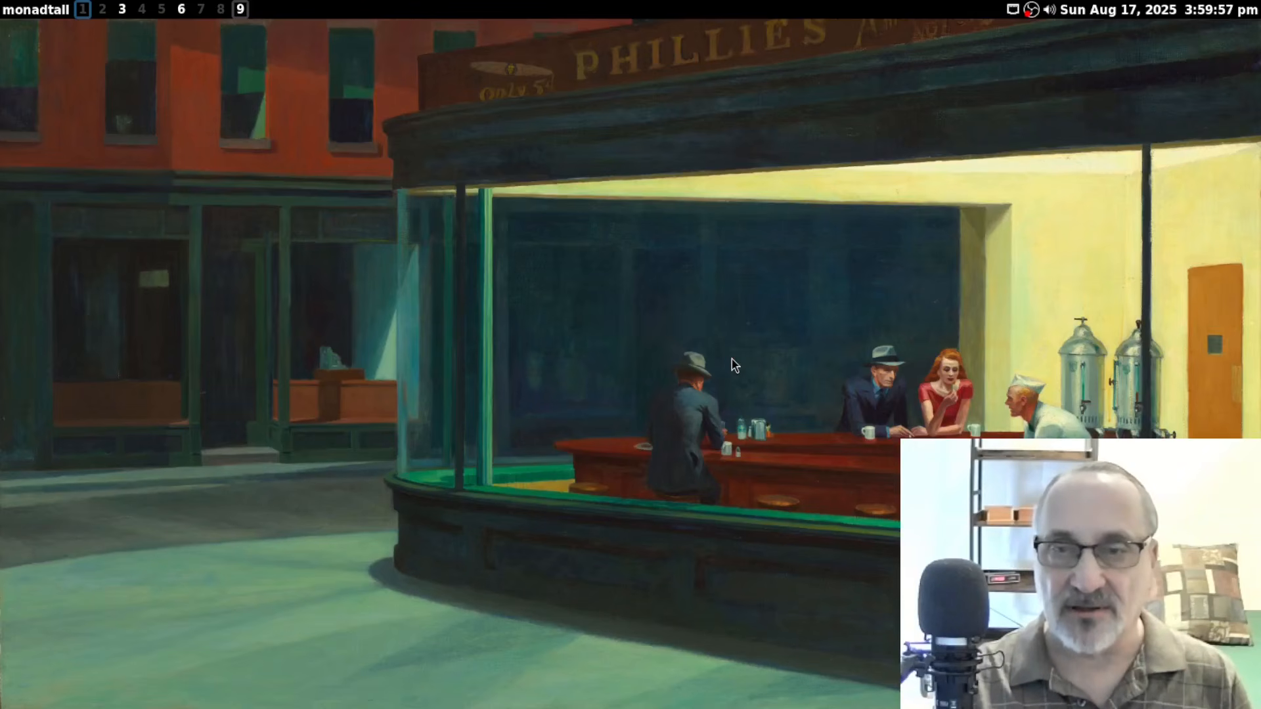
{"action": "key", "text": "super+c"}
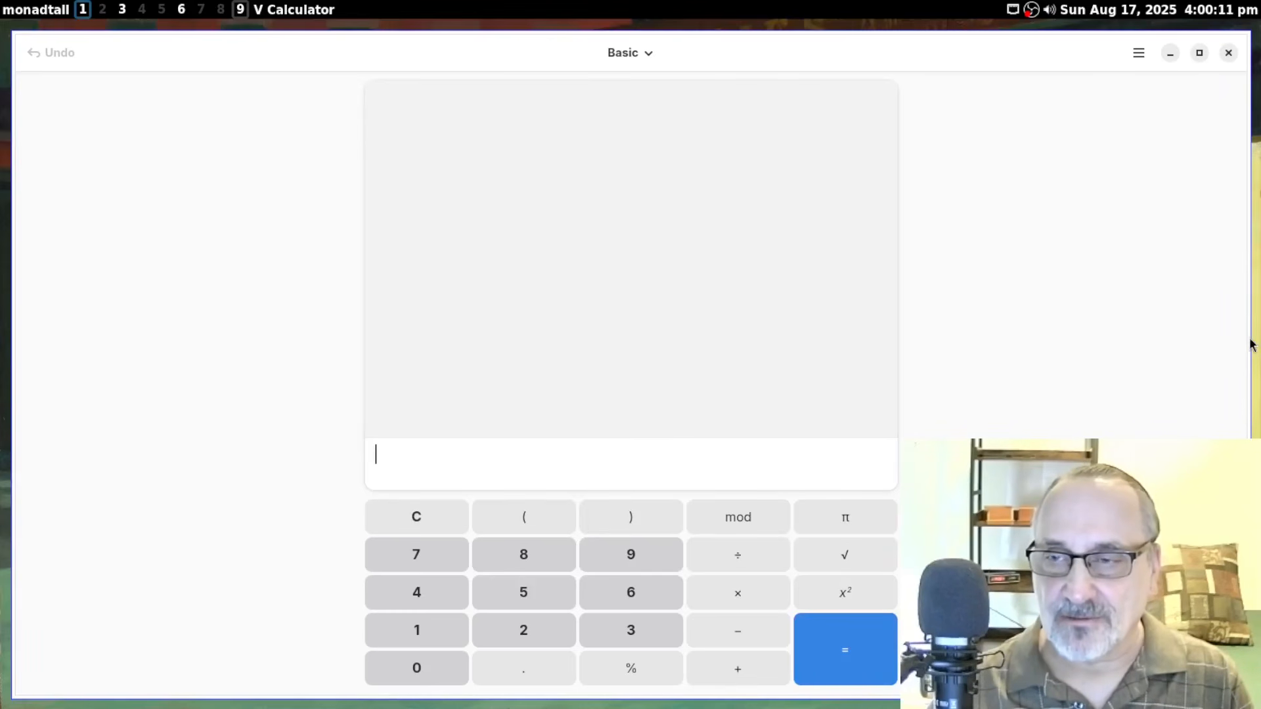
{"action": "left_click_drag", "start_coordinate": [1250, 344], "coordinate": [916, 329]}
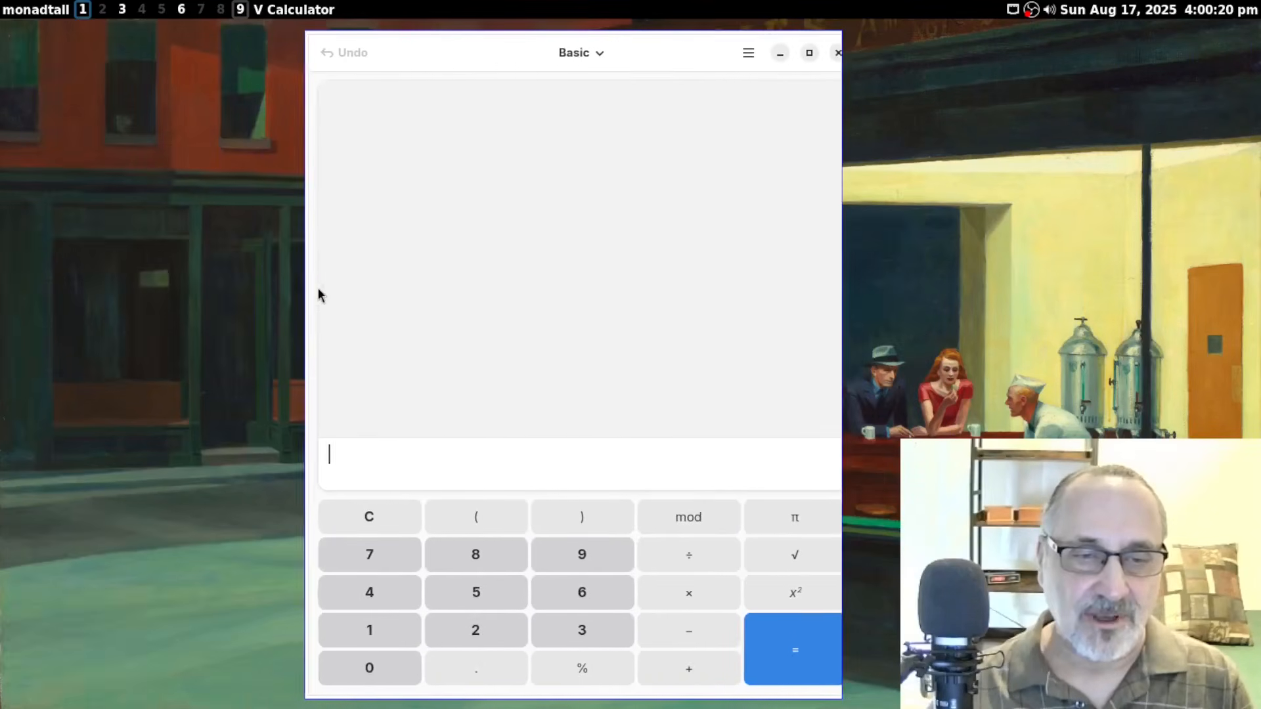
{"action": "mouse_move", "coordinate": [319, 296]}
{"action": "left_mouse_down"}
{"action": "mouse_move", "coordinate": [352, 295]}
{"action": "mouse_move", "coordinate": [331, 297]}
{"action": "left_mouse_up"}
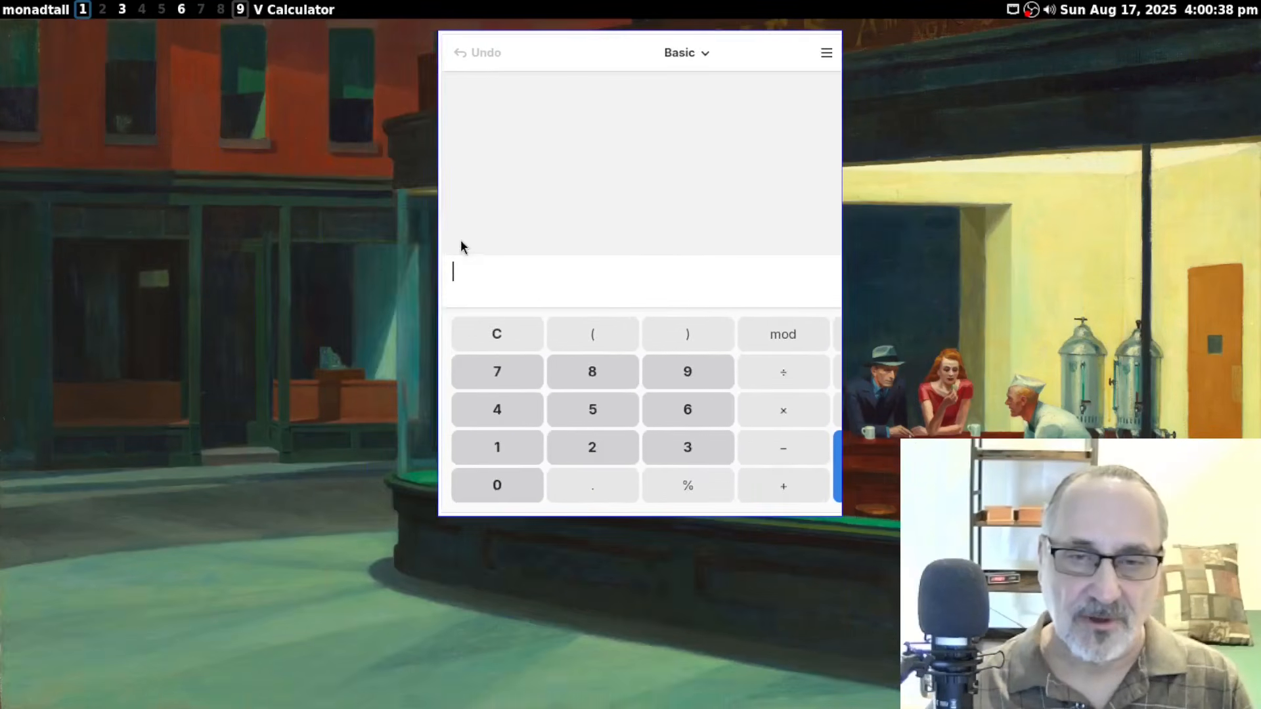
{"action": "left_click_drag", "start_coordinate": [460, 241], "coordinate": [543, 255]}
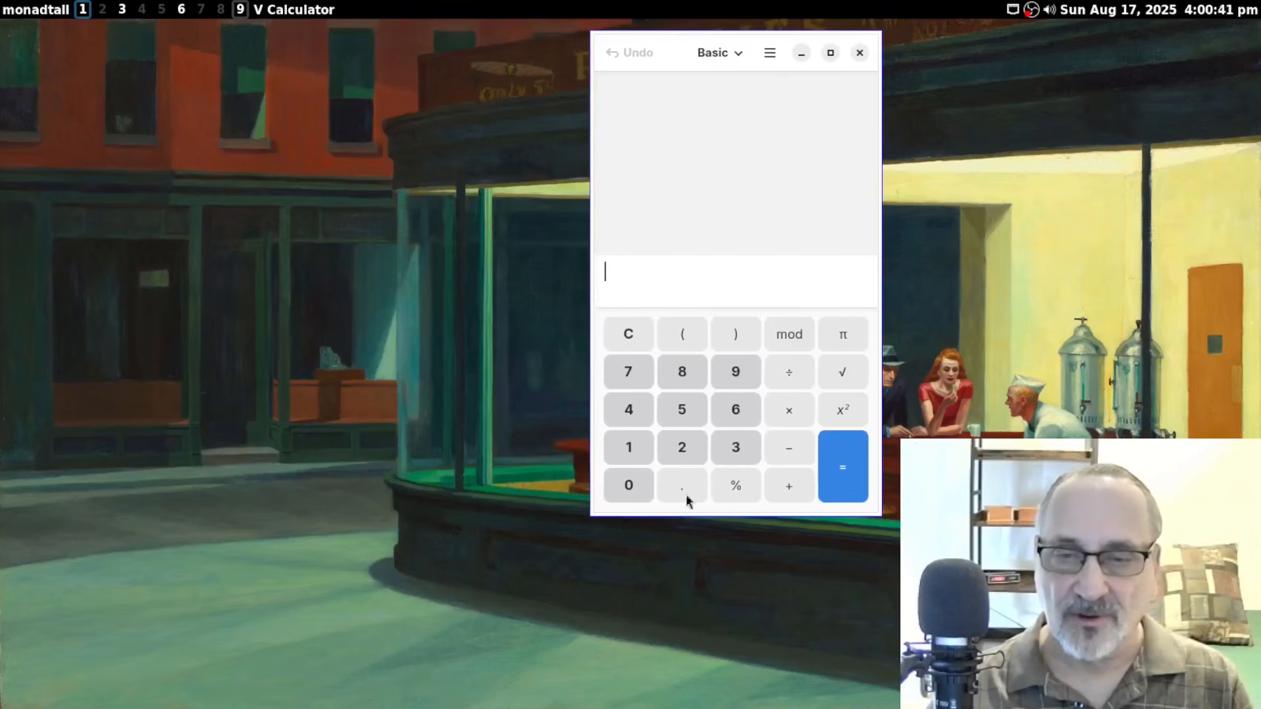
Step: Move the compact calculator window down and to the left on the desktop, and close it
{"action": "left_click_drag", "start_coordinate": [676, 58], "coordinate": [526, 164]}
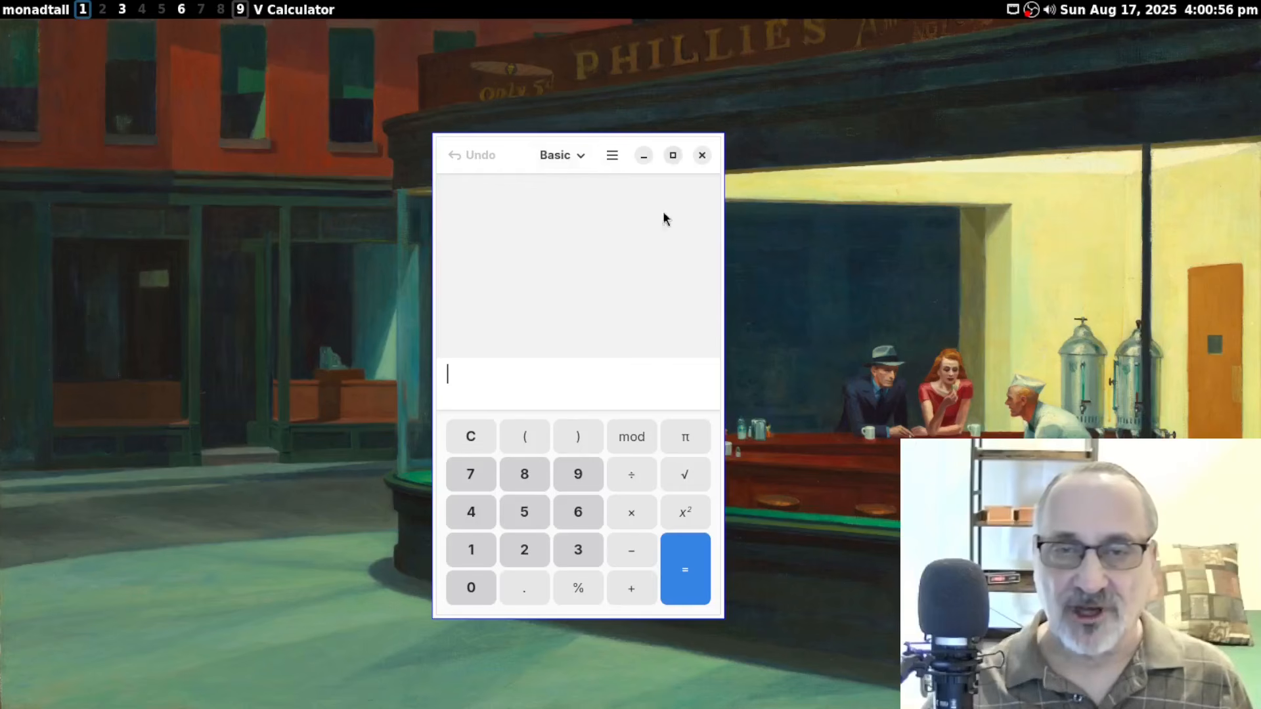
{"action": "left_click", "coordinate": [702, 155]}
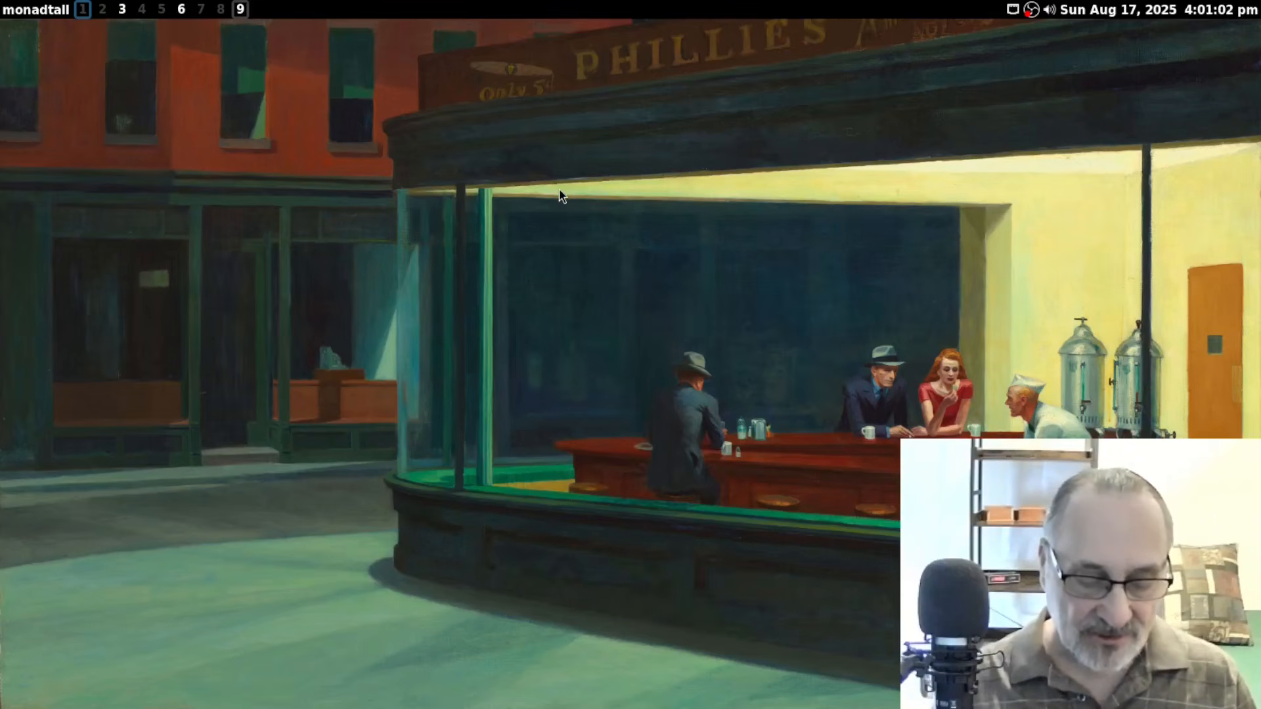
Step: Reopen the calculator on workspace 1, and close it after checking the float rules in config.py on workspace 6
{"action": "key", "text": "super+c"}
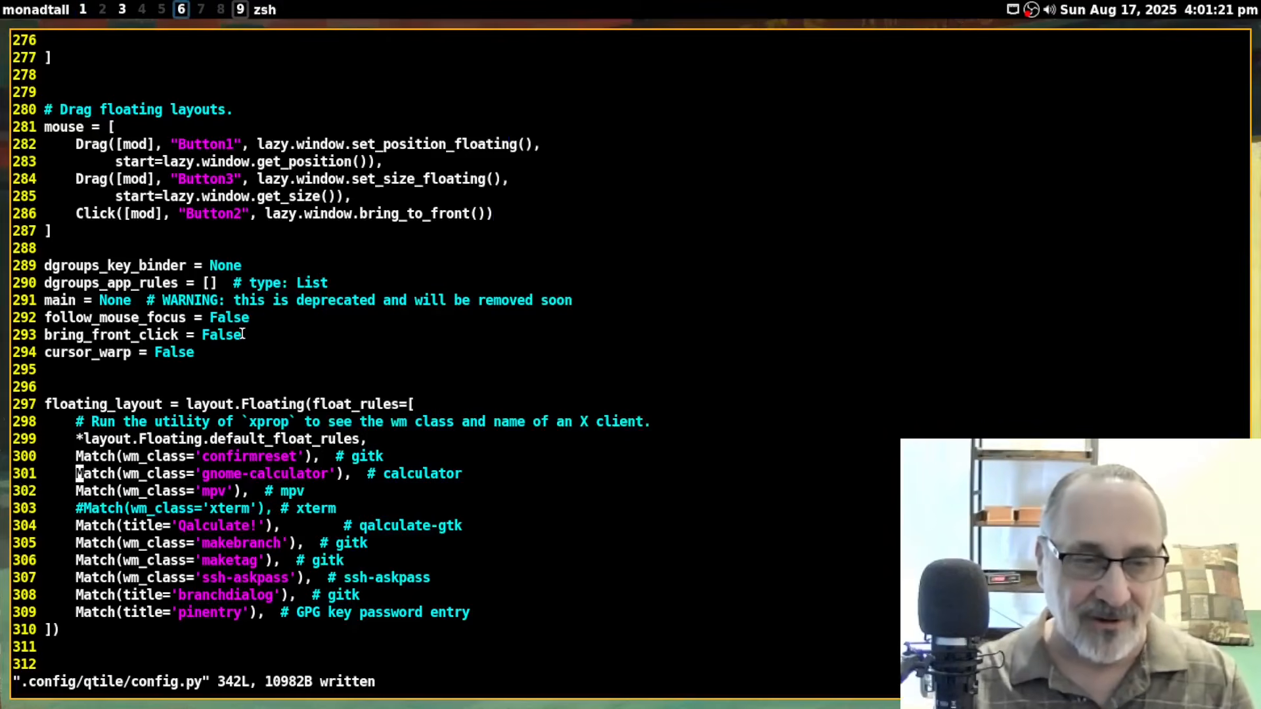
{"action": "key", "text": "j"}
{"action": "key", "text": "j"}
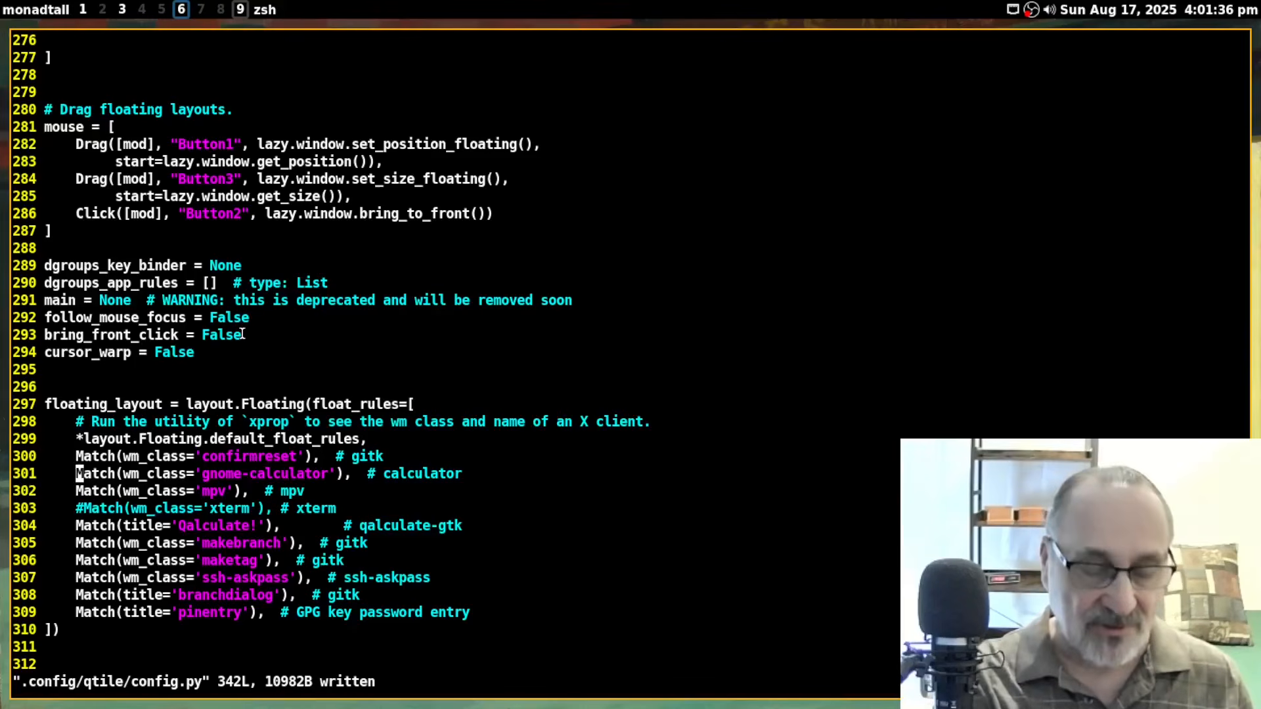
{"action": "key", "text": "super+1"}
{"action": "key", "text": "super+w"}
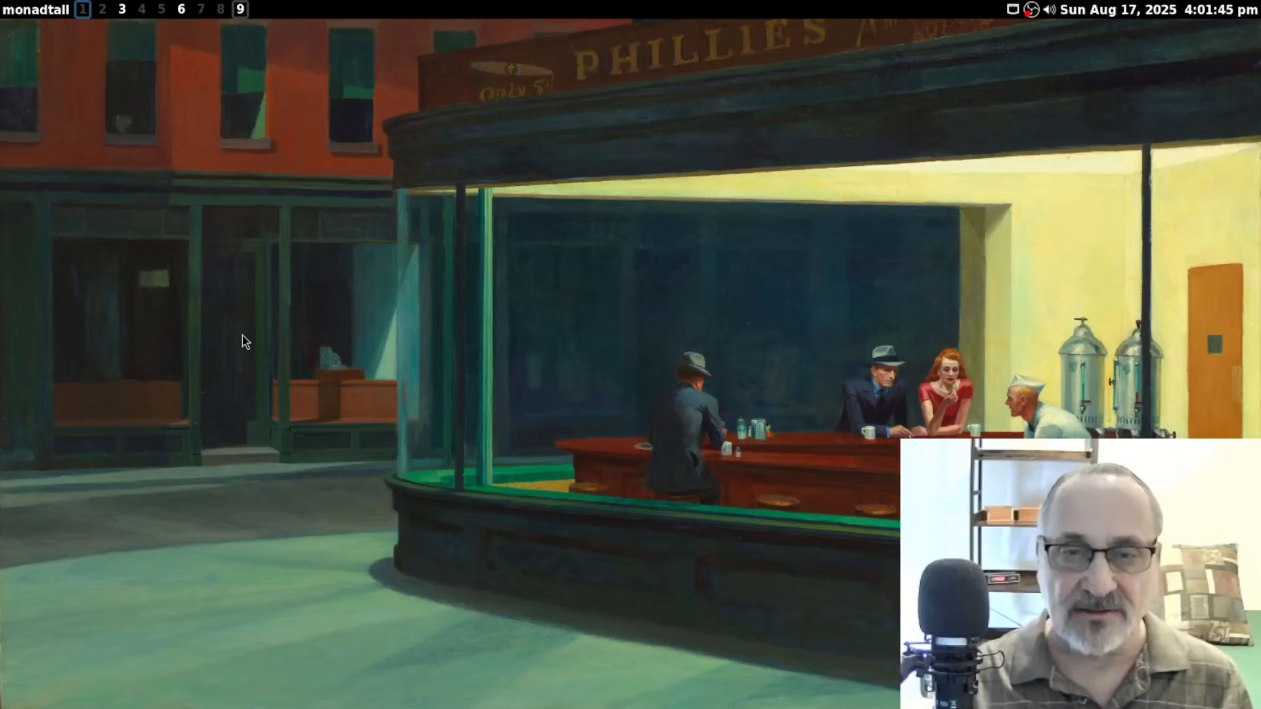
Step: Open the calculator on workspace 1, move its floating window around the desktop, and close it
{"action": "key", "text": "XF86Calculator"}
{"action": "left_click_drag", "start_coordinate": [574, 133], "coordinate": [479, 108]}
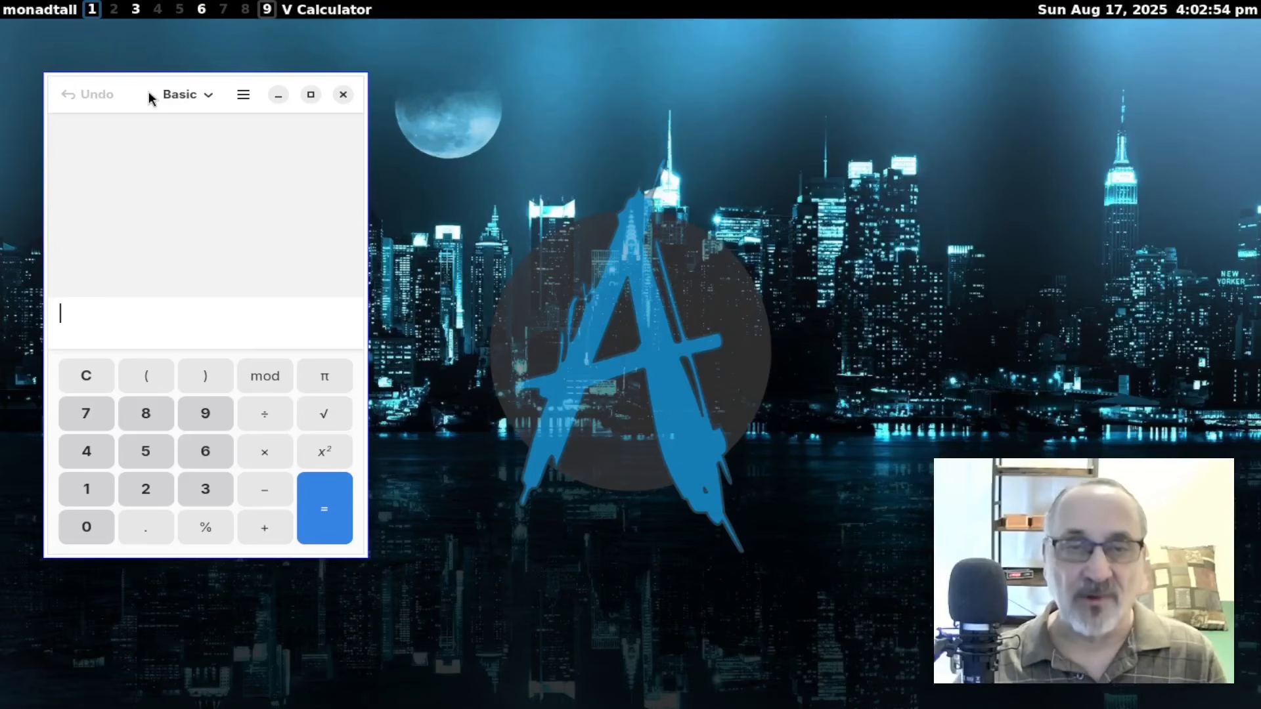
{"action": "left_click_drag", "start_coordinate": [146, 97], "coordinate": [0, 116]}
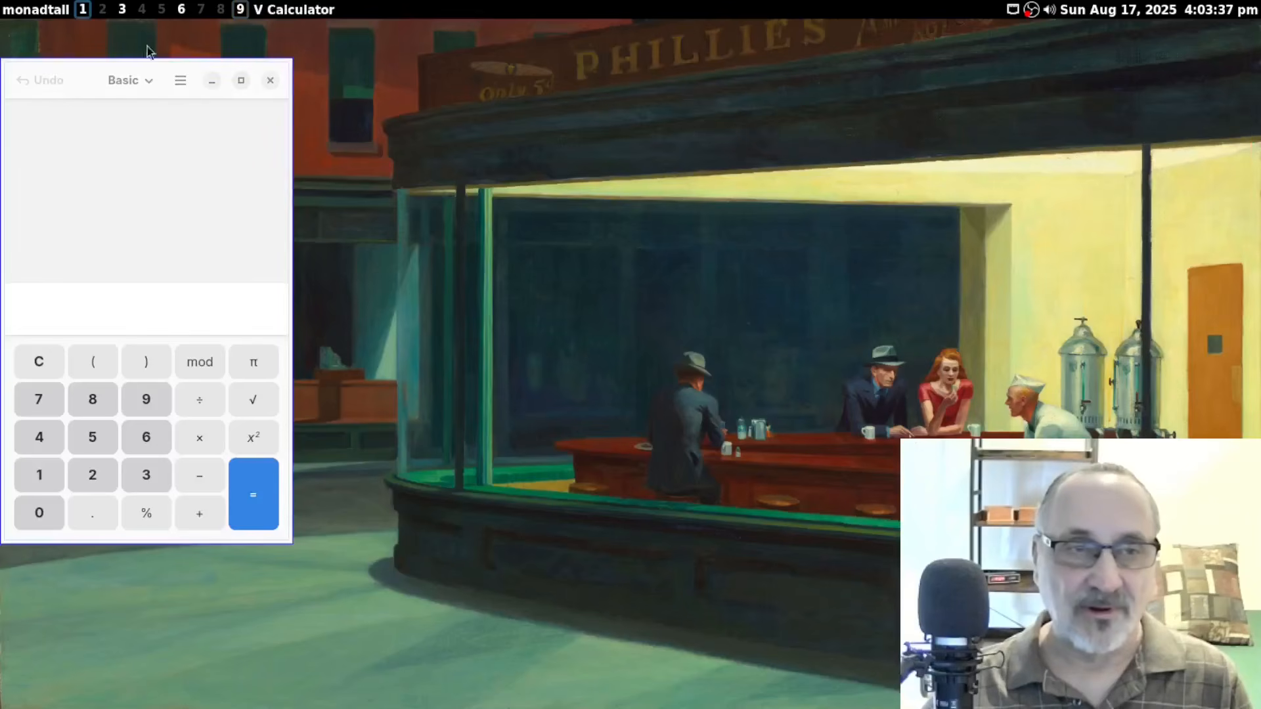
{"action": "left_click_drag", "start_coordinate": [52, 85], "coordinate": [479, 107]}
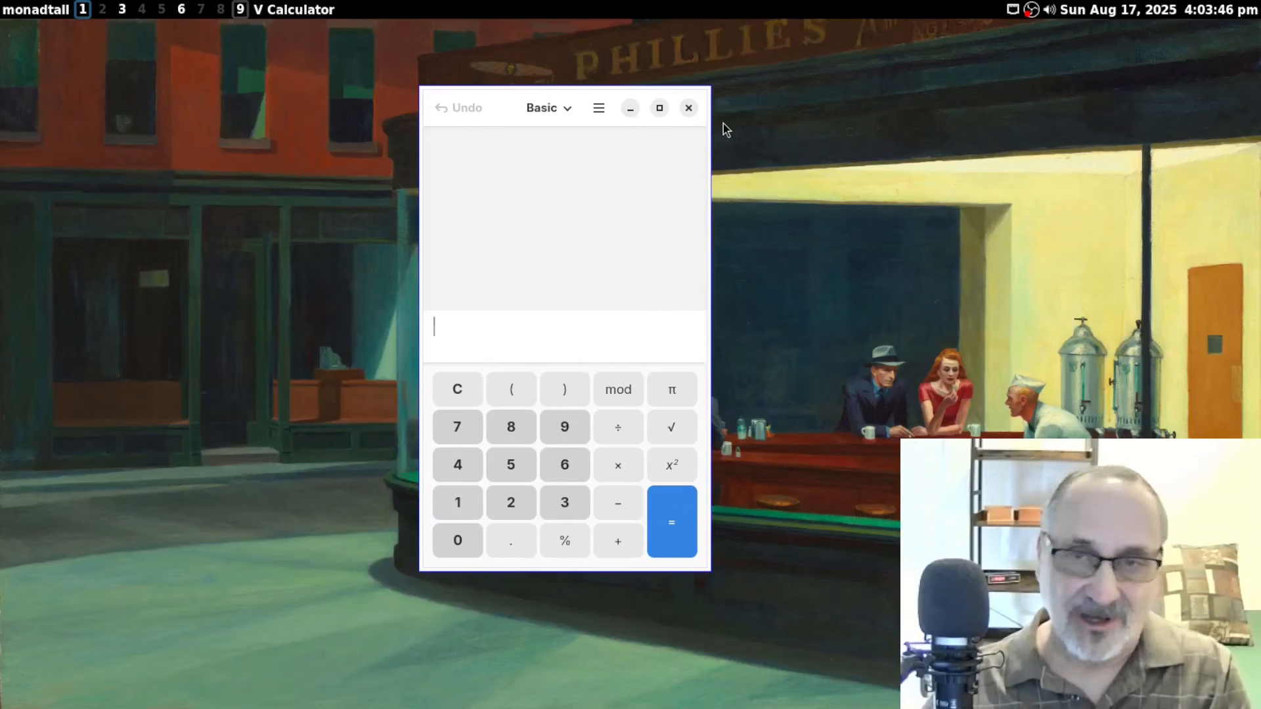
{"action": "left_click", "coordinate": [689, 109]}
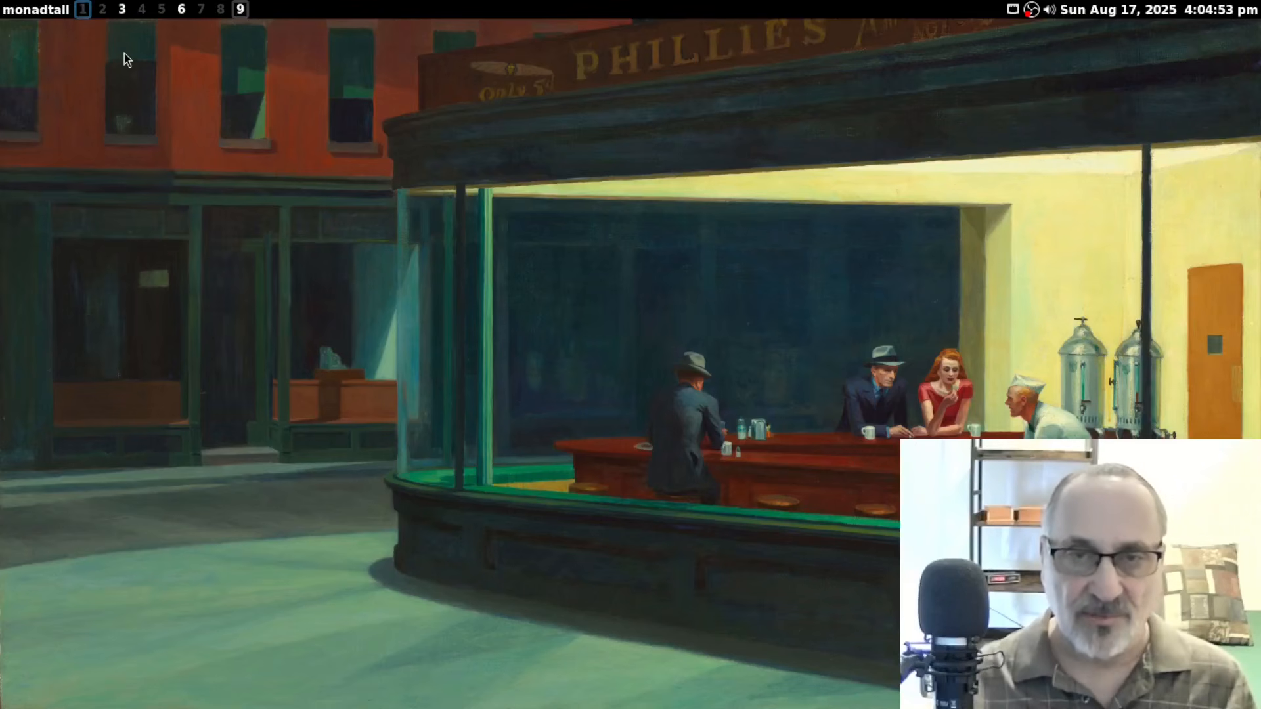
Step: Open a terminal and Firefox on workspace 1, and cycle the layout through max to columns
{"action": "key", "text": "super+Return"}
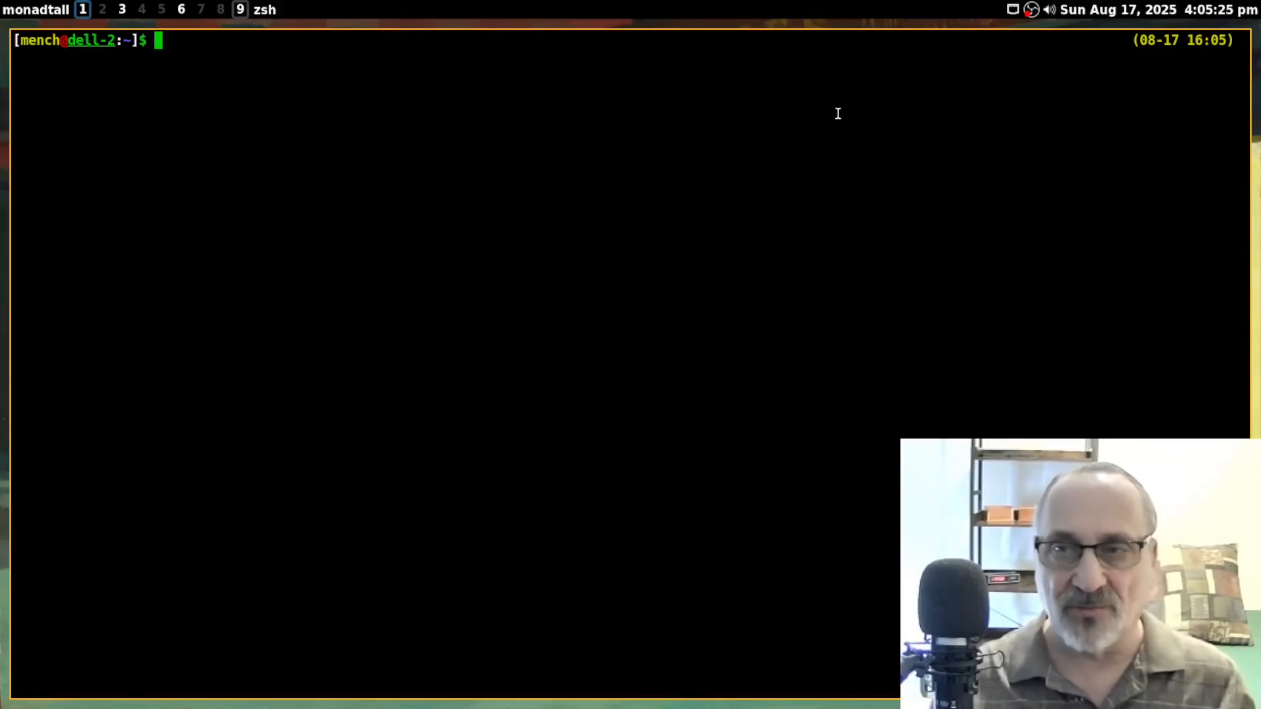
{"action": "key", "text": "super+b"}
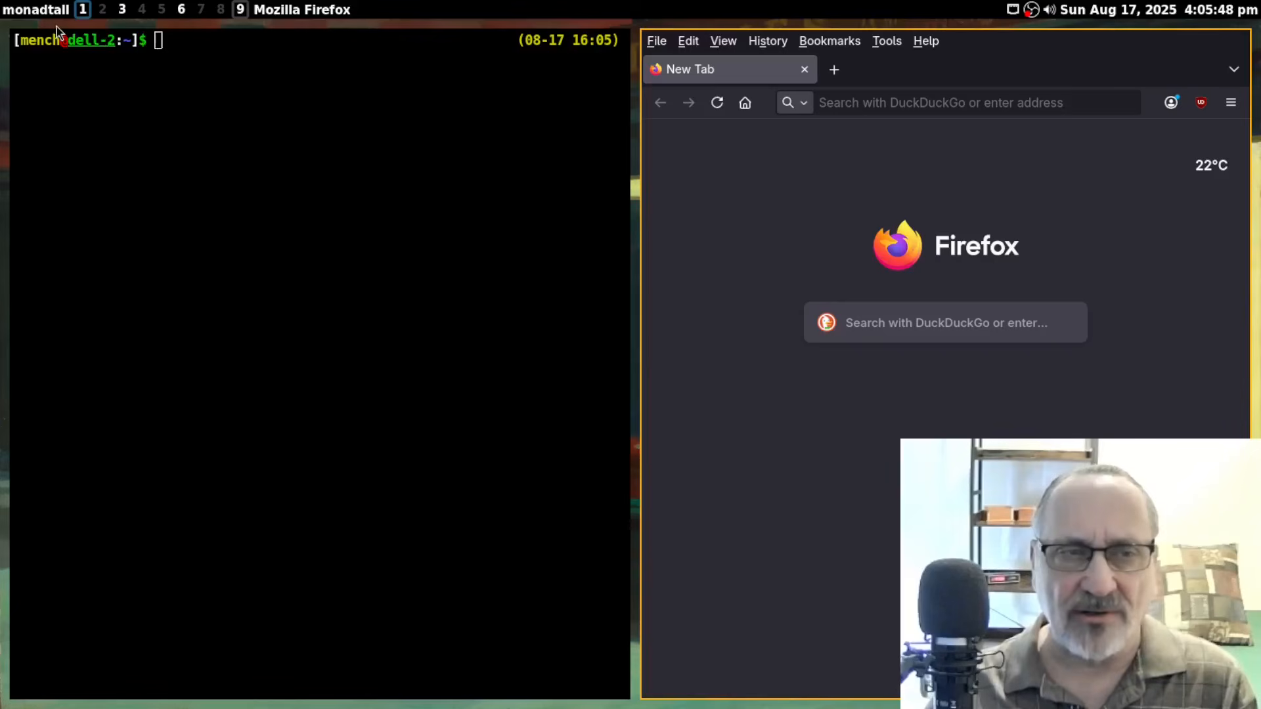
{"action": "left_click", "coordinate": [45, 12]}
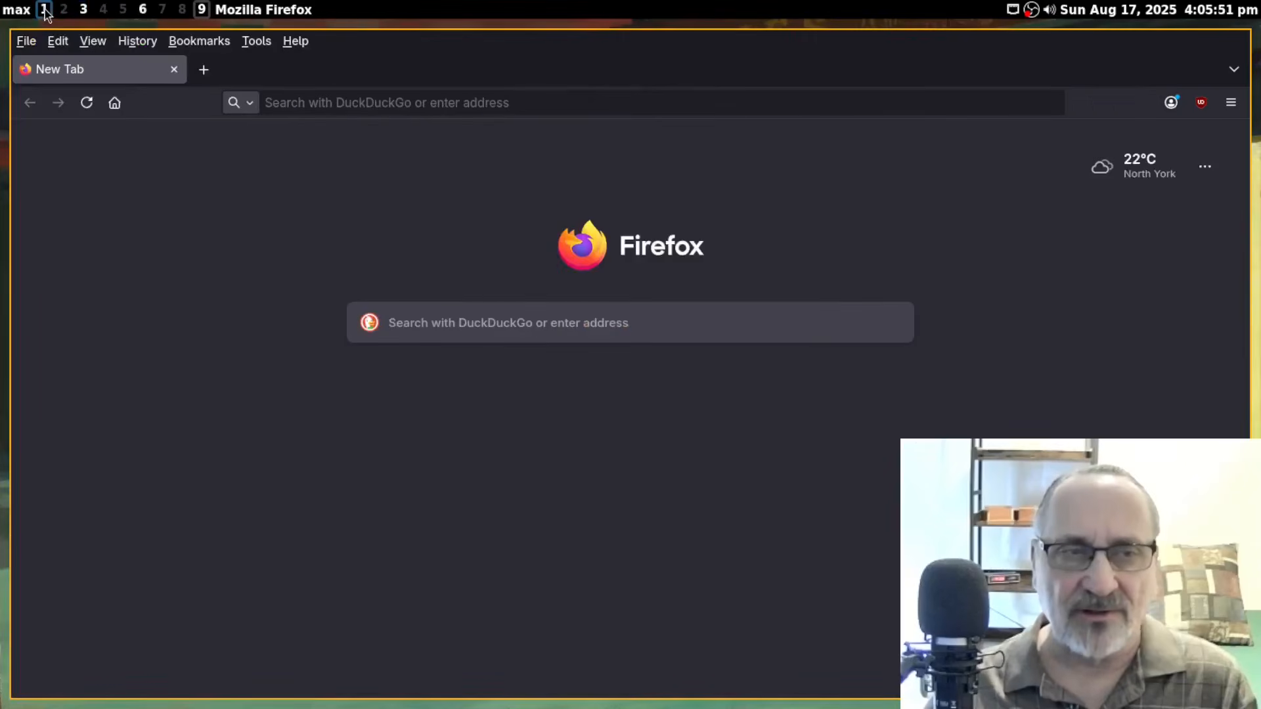
{"action": "left_click", "coordinate": [26, 10]}
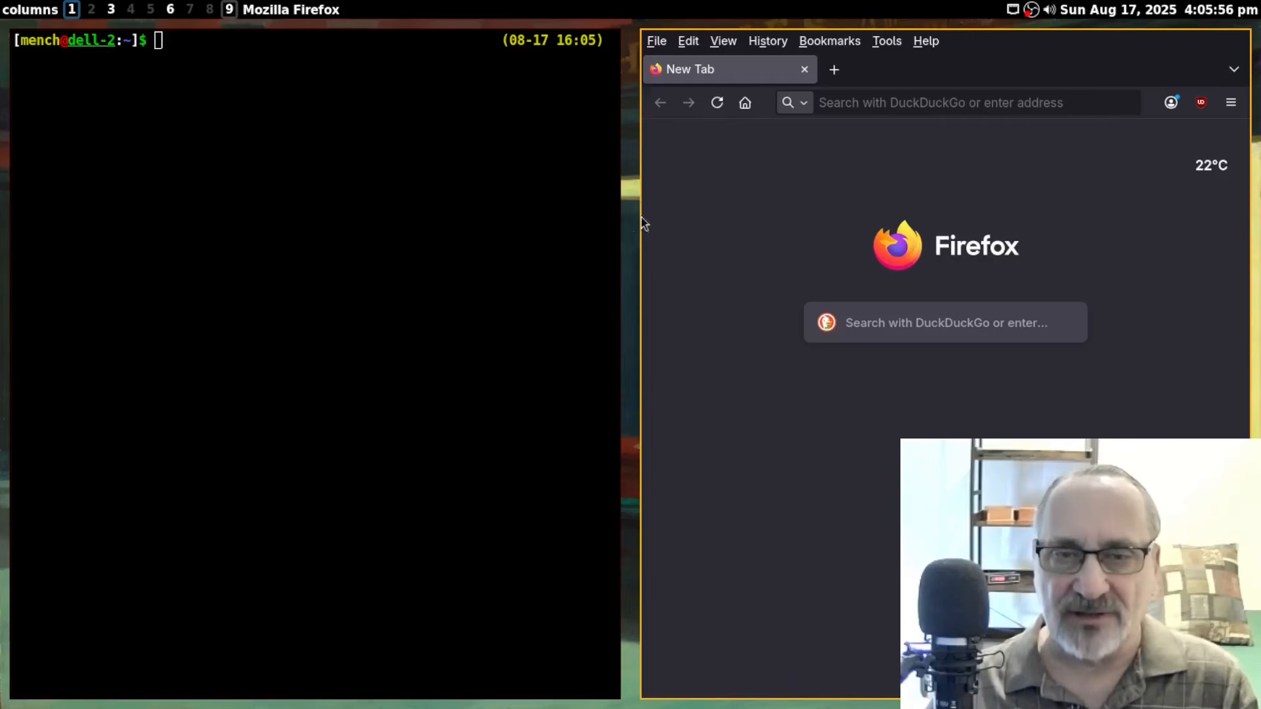
Step: Focus the terminal in the columns layout and widen its column to about three quarters of the desktop
{"action": "left_click", "coordinate": [524, 207]}
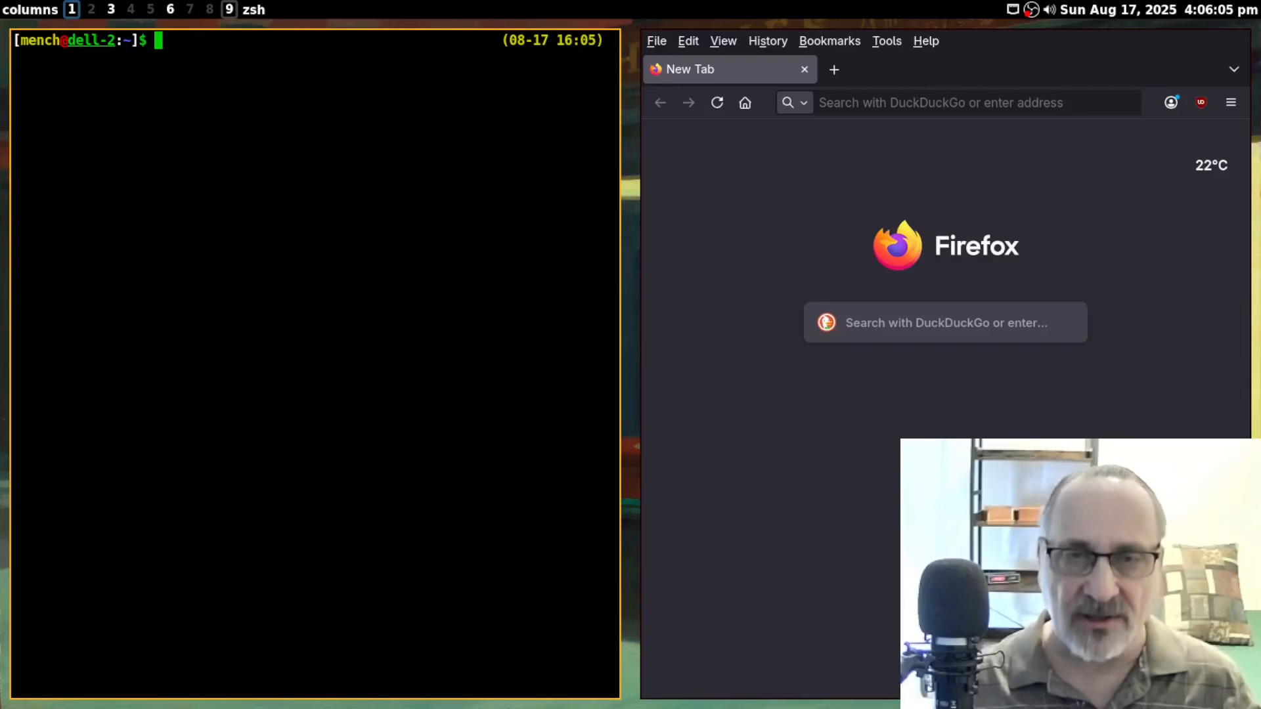
{"action": "key", "text": "super+ctrl+l"}
{"action": "key", "text": "super+ctrl+l"}
{"action": "key", "text": "super+ctrl+l"}
{"action": "key", "text": "super+ctrl+l"}
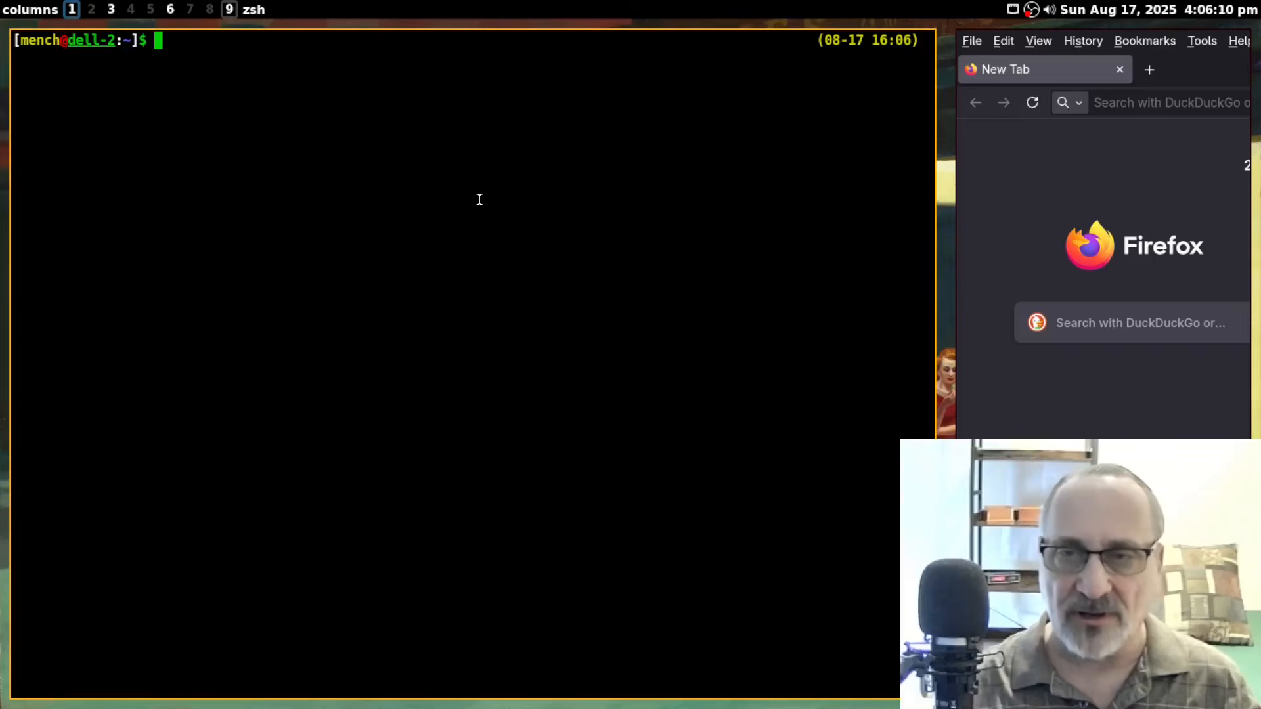
Step: Shrink the focused terminal's column to about one quarter of the desktop width
{"action": "key", "text": "super+ctrl+h"}
{"action": "key", "text": "super+ctrl+h"}
{"action": "key", "text": "super+ctrl+h"}
{"action": "key", "text": "super+ctrl+h"}
{"action": "key", "text": "super+ctrl+h"}
{"action": "key", "text": "super+ctrl+h"}
{"action": "key", "text": "super+ctrl+h"}
{"action": "key", "text": "super+ctrl+h"}
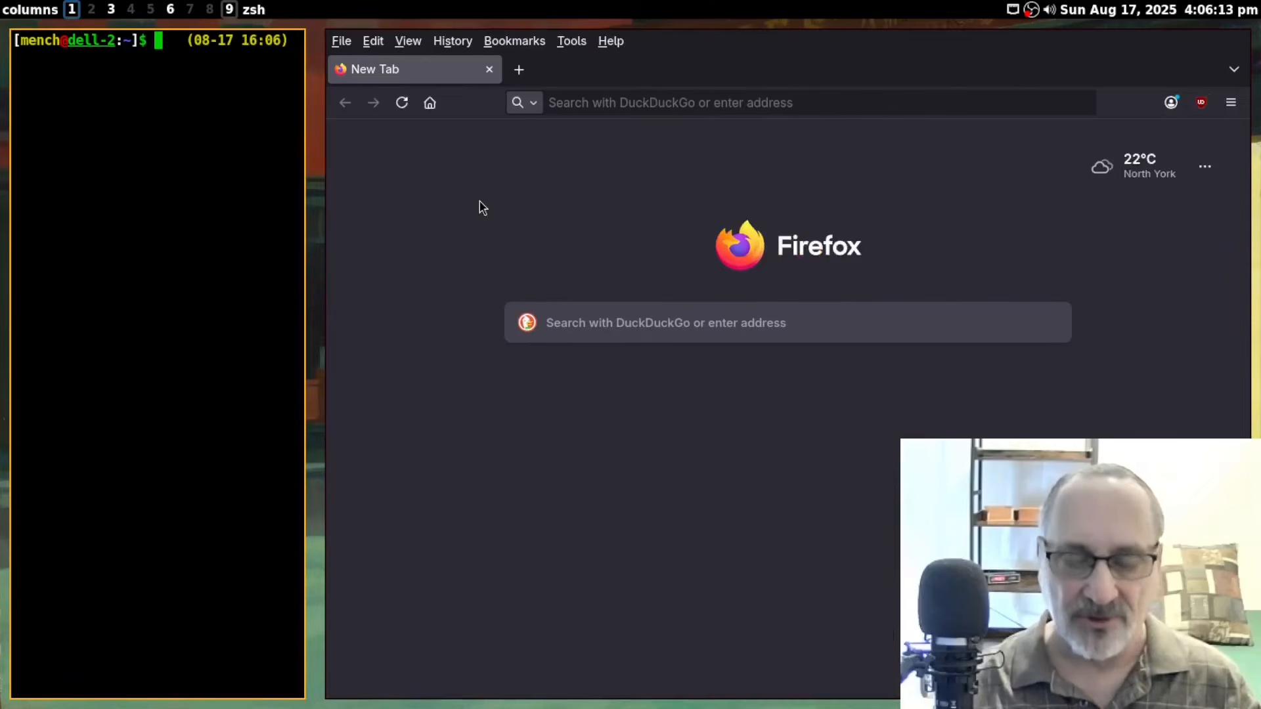
Step: Widen the terminal's column until it and the Firefox column are equally wide
{"action": "key", "text": "super+ctrl+l"}
{"action": "key", "text": "super+ctrl+l"}
{"action": "key", "text": "super+ctrl+l"}
{"action": "key", "text": "super+ctrl+l"}
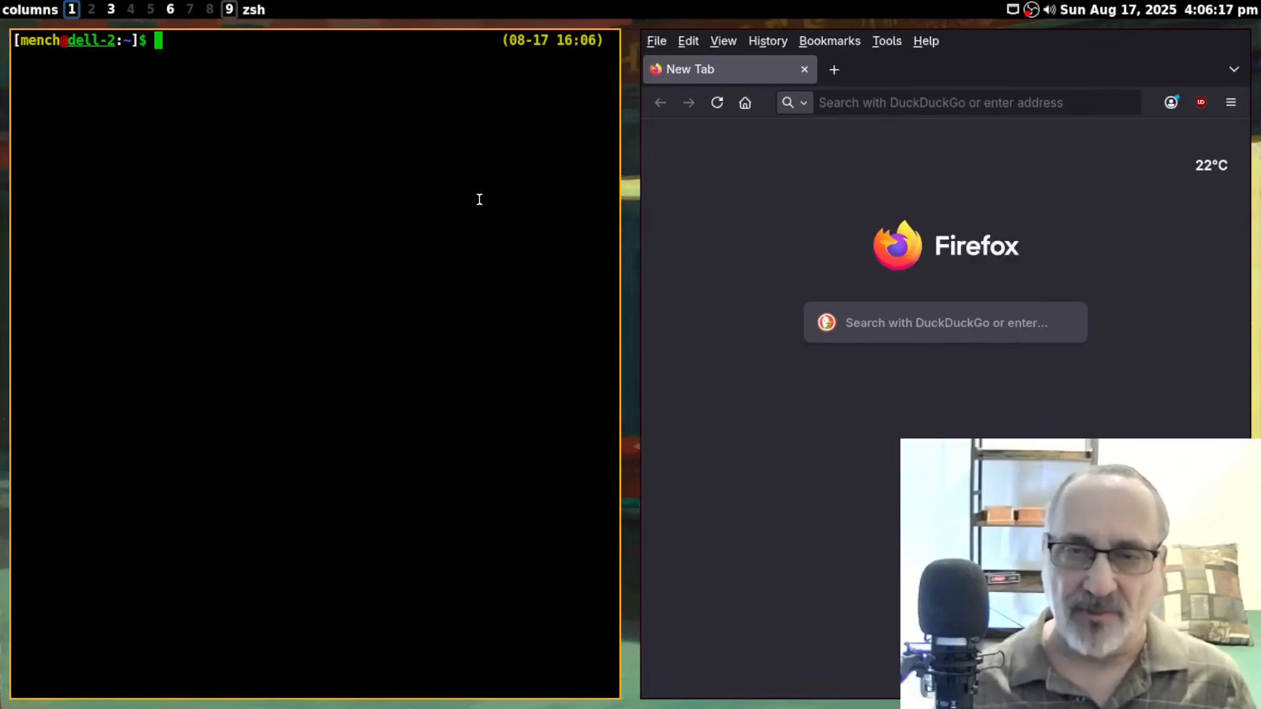
Step: Focus the Firefox window and shrink its column to about one fifth of the desktop width
{"action": "left_click", "coordinate": [744, 207]}
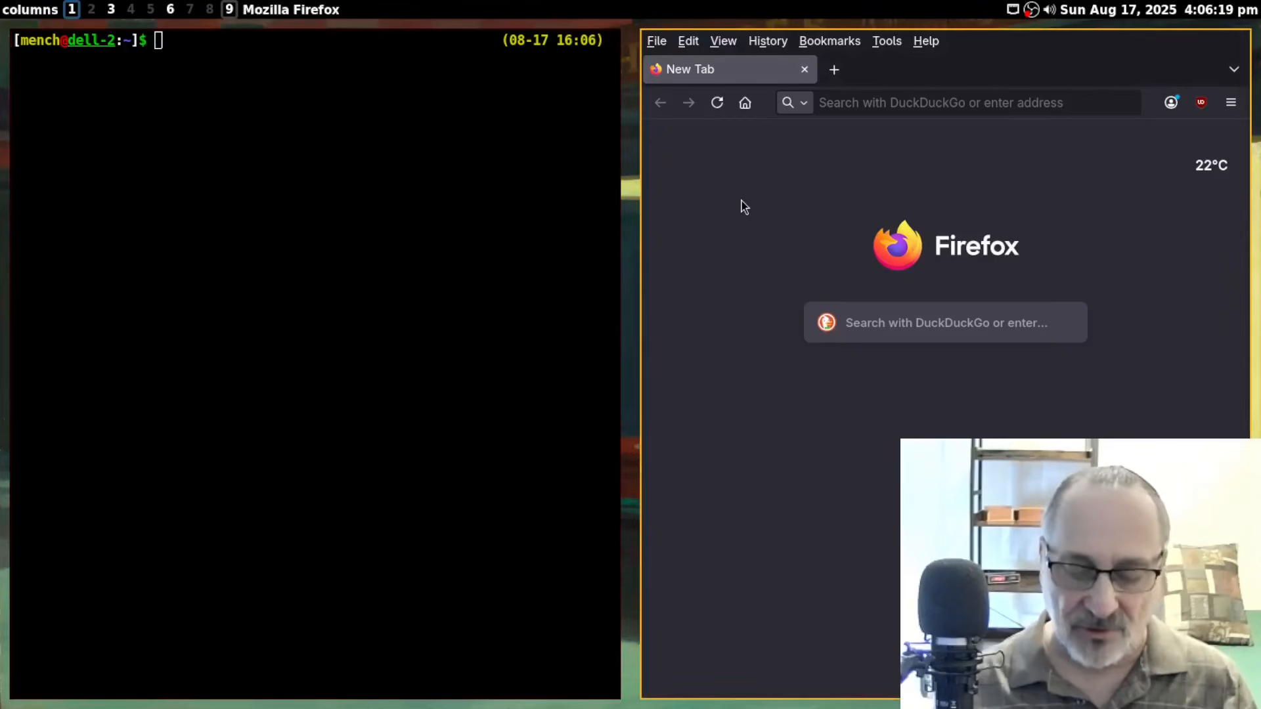
{"action": "key", "text": "super+ctrl+l"}
{"action": "key", "text": "super+ctrl+l"}
{"action": "key", "text": "super+ctrl+l"}
{"action": "key", "text": "super+ctrl+l"}
{"action": "key", "text": "super+ctrl+l"}
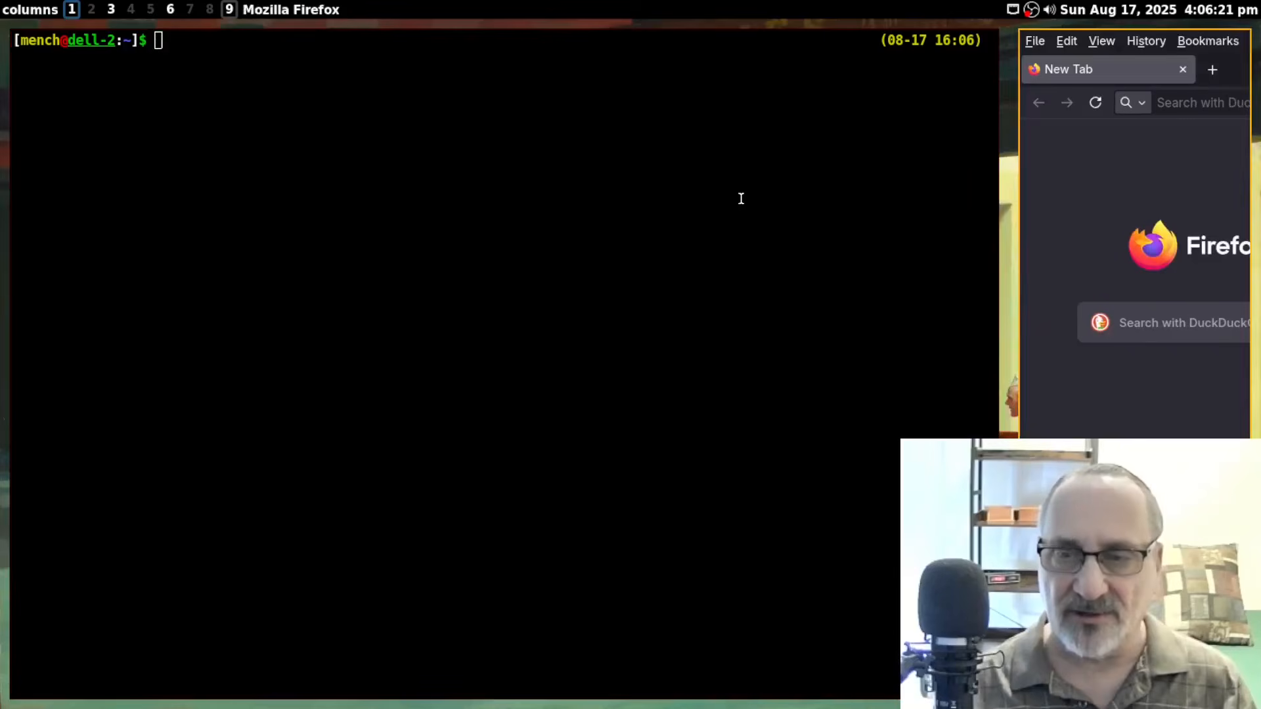
Step: Widen the Firefox column to slightly over half the desktop, and even out the two columns
{"action": "key", "text": "super+ctrl+h"}
{"action": "key", "text": "super+ctrl+h"}
{"action": "key", "text": "super+ctrl+h"}
{"action": "key", "text": "super+ctrl+h"}
{"action": "key", "text": "super+ctrl+h"}
{"action": "key", "text": "super+ctrl+h"}
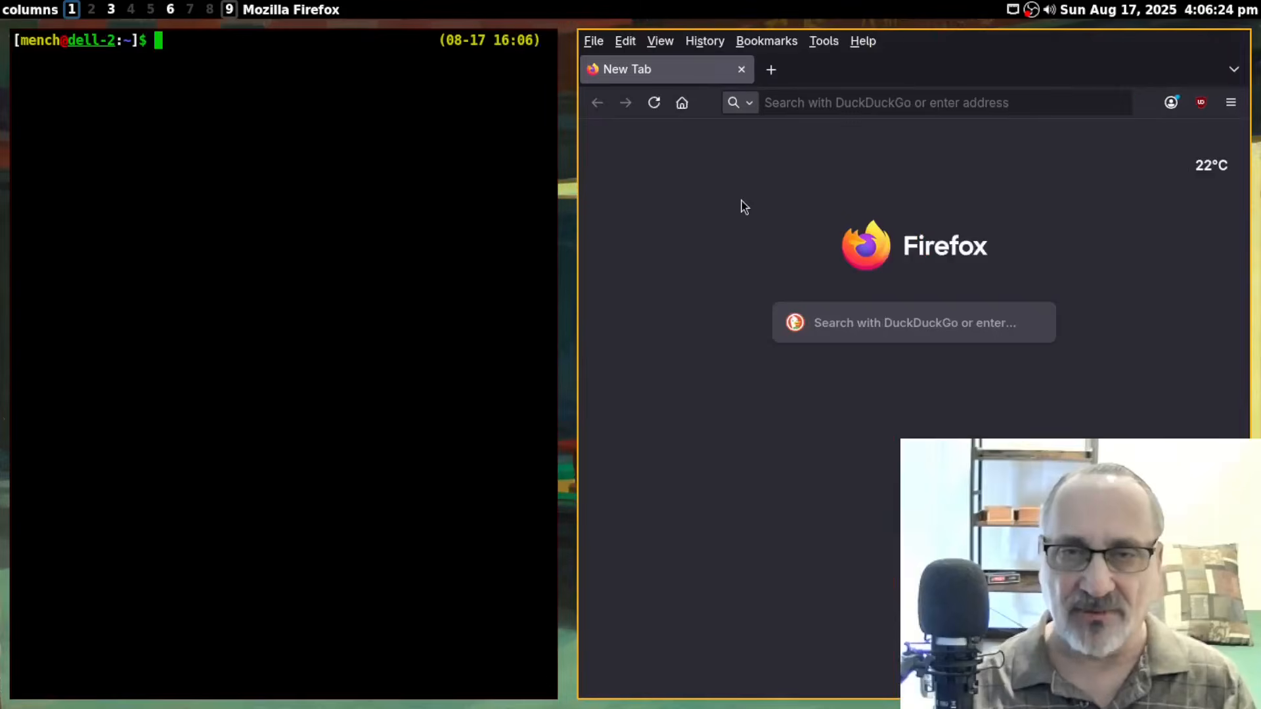
{"action": "key", "text": "super+ctrl+l"}
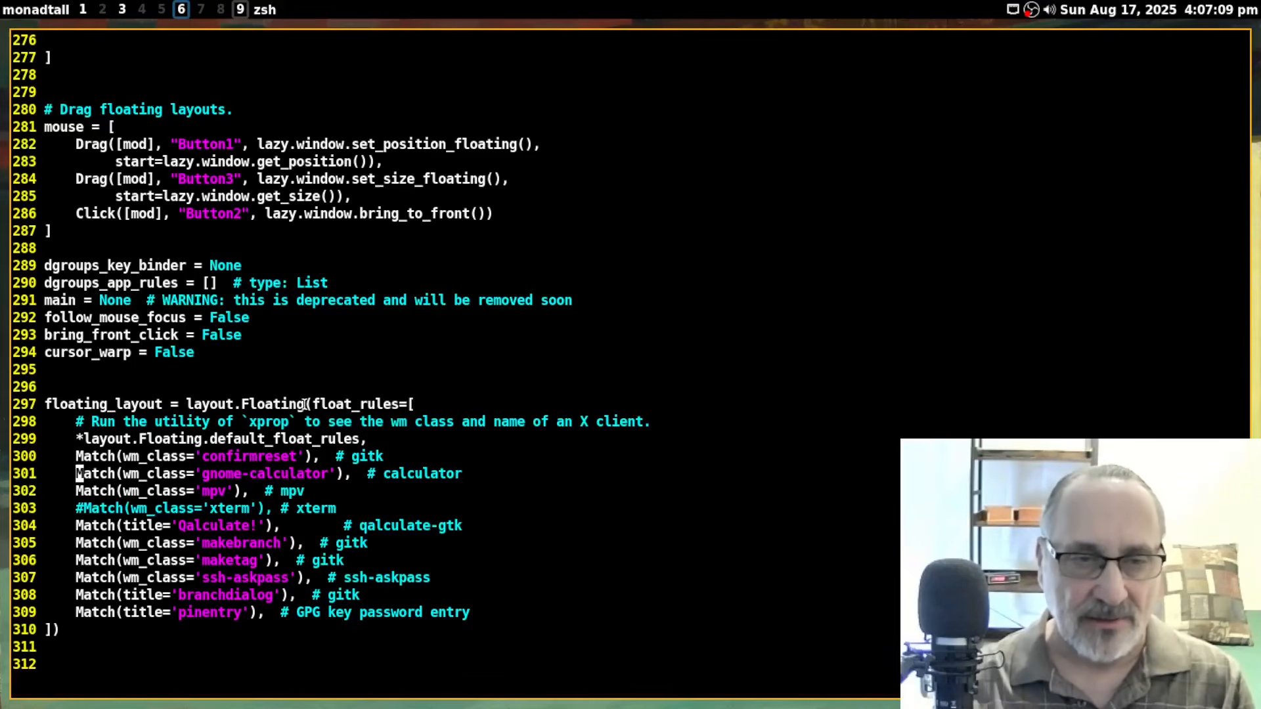
Step: Go to line 170 of config.py on workspace 6 and examine the layout_theme settings and the layouts list below them
{"action": "key", "text": "g"}
{"action": "key", "text": "g"}
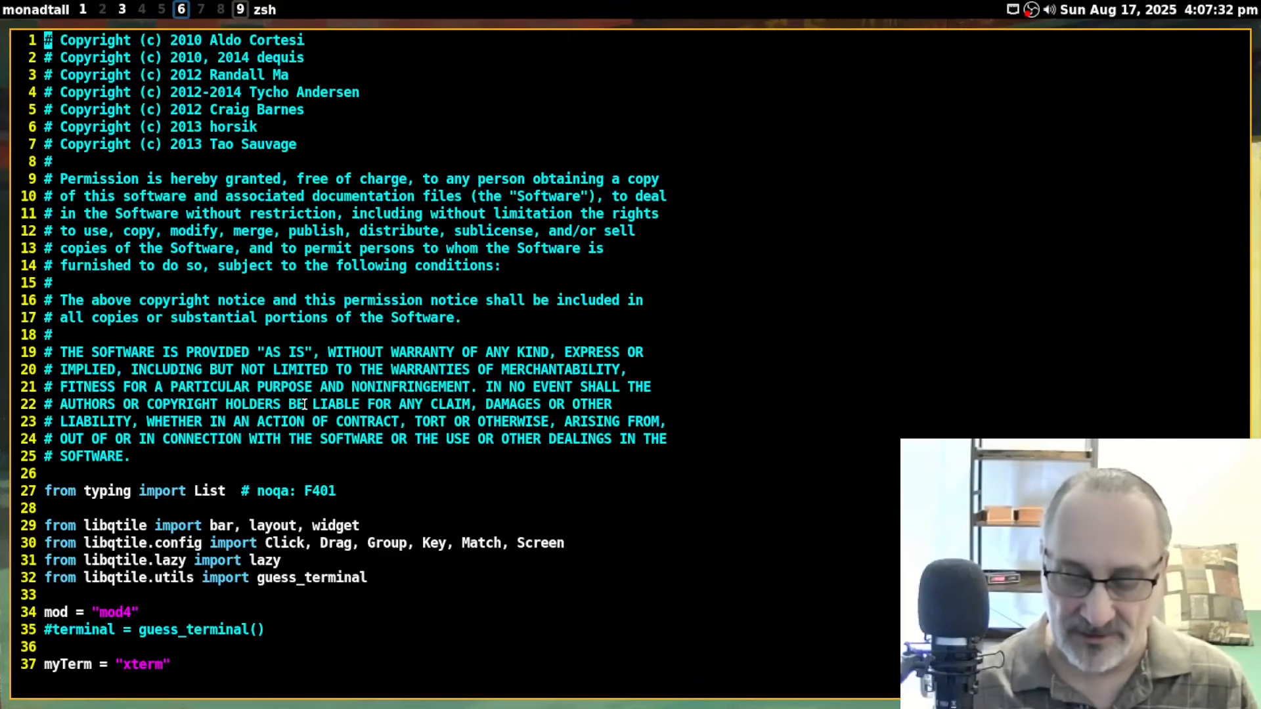
{"action": "type", "text": "170G"}
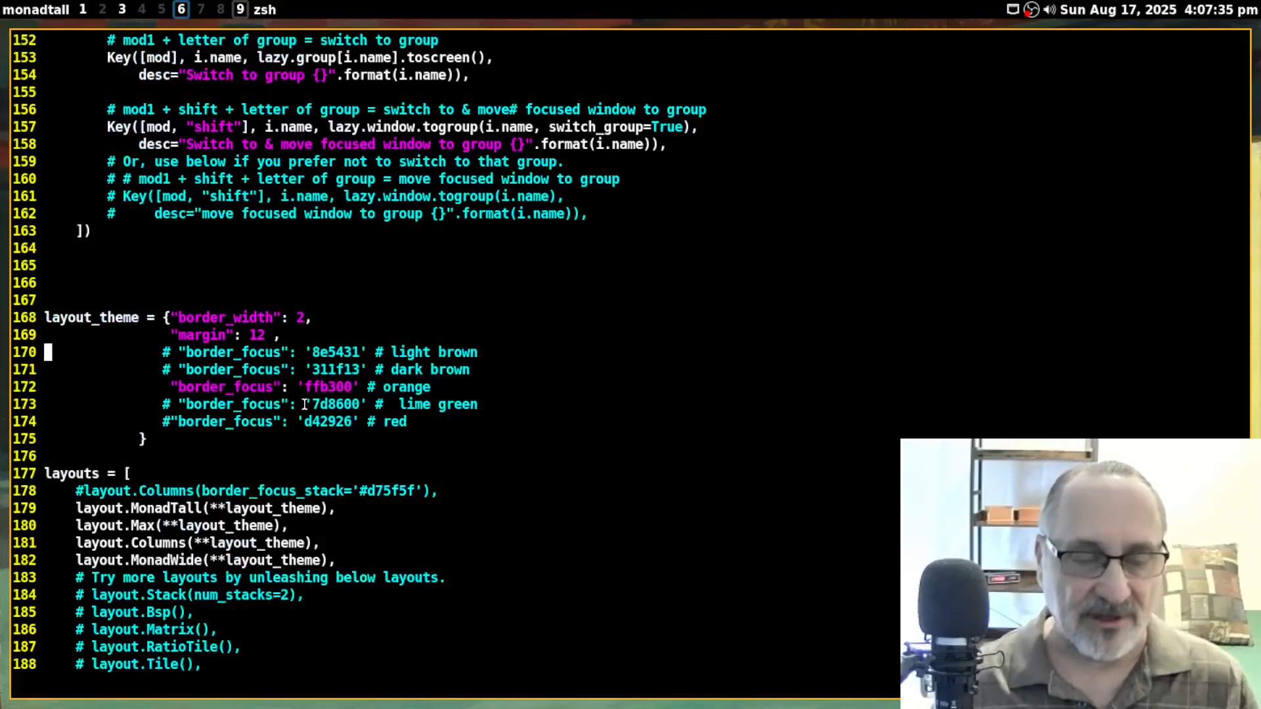
{"action": "key", "text": "j"}
{"action": "key", "text": "j"}
{"action": "key", "text": "j"}
{"action": "key", "text": "j"}
{"action": "key", "text": "j"}
{"action": "key", "text": "j"}
{"action": "key", "text": "j"}
{"action": "key", "text": "j"}
{"action": "key", "text": "j"}
{"action": "key", "text": "j"}
{"action": "key", "text": "j"}
{"action": "key", "text": "j"}
{"action": "key", "text": "j"}
{"action": "key", "text": "j"}
{"action": "key", "text": "j"}
{"action": "key", "text": "j"}
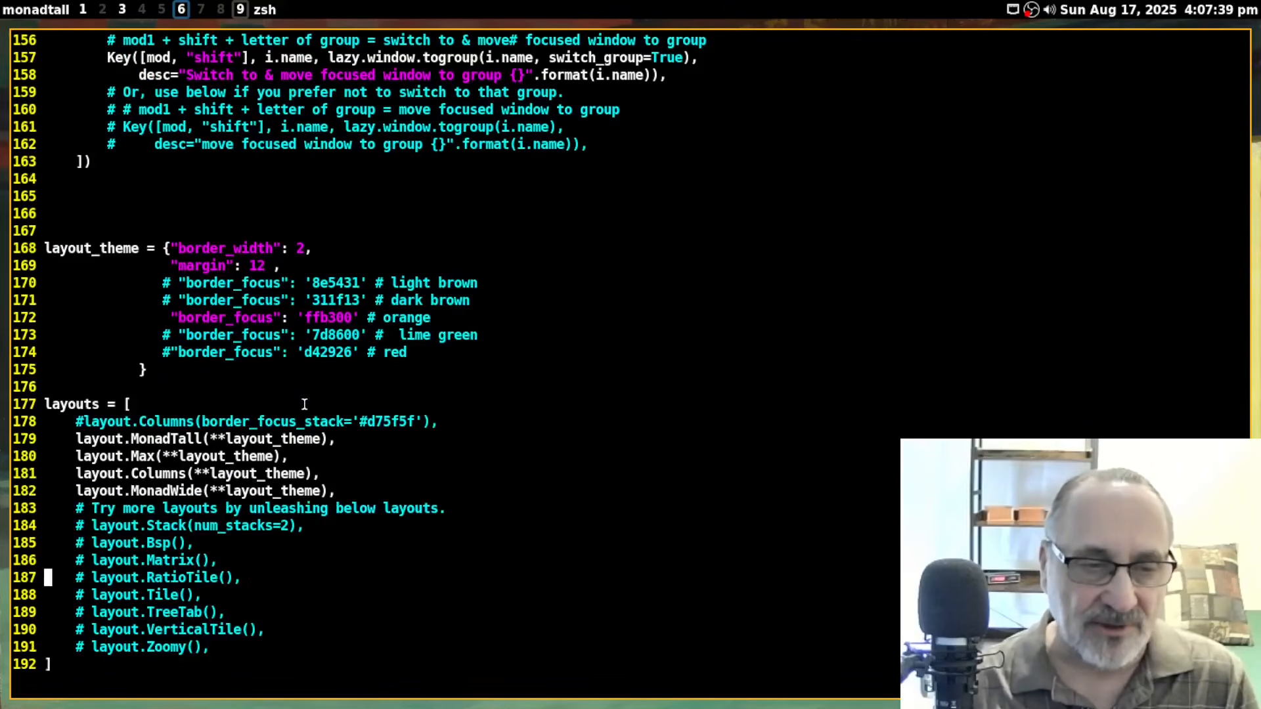
Step: Return to the start of the layouts list and go through its entries down to layout.Max on line 180
{"action": "key", "text": "k"}
{"action": "key", "text": "k"}
{"action": "key", "text": "k"}
{"action": "key", "text": "k"}
{"action": "key", "text": "k"}
{"action": "key", "text": "k"}
{"action": "key", "text": "k"}
{"action": "key", "text": "k"}
{"action": "key", "text": "k"}
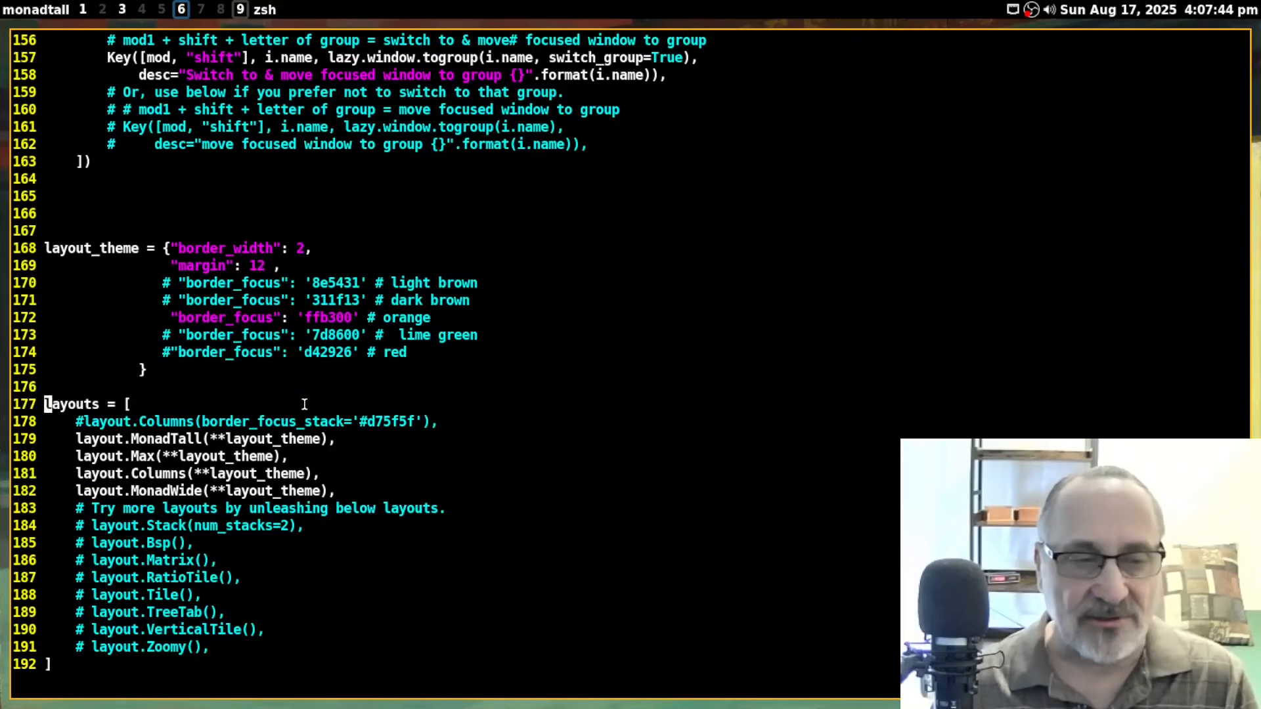
{"action": "key", "text": "j"}
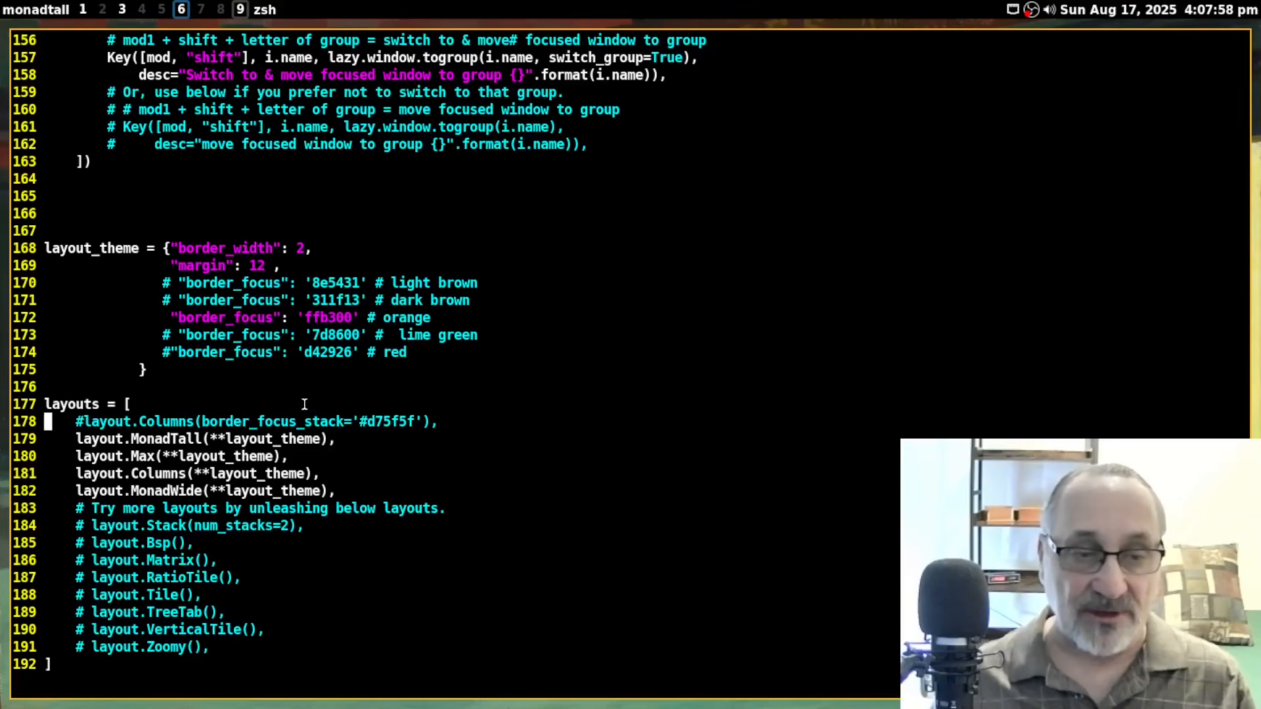
{"action": "key", "text": "j"}
{"action": "key", "text": "j"}
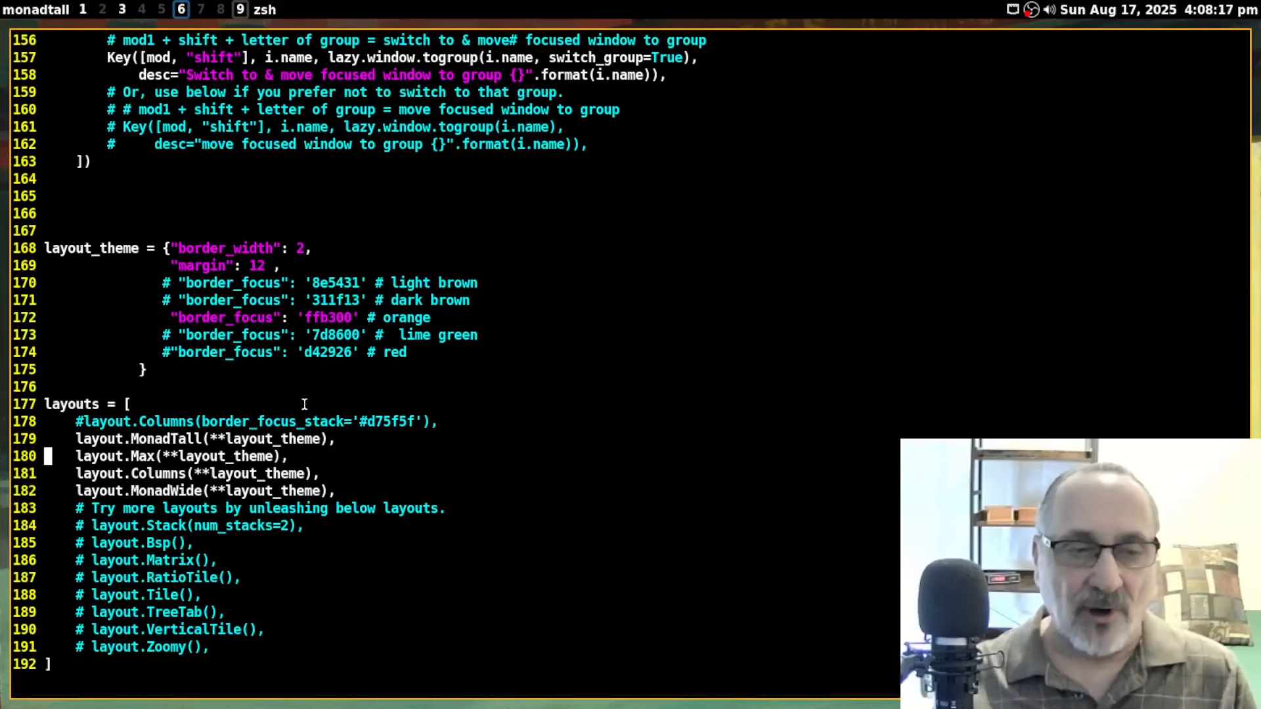
Step: Go through the active layouts on lines 178 to 182 of config.py, from Columns and MonadTall down to MonadWide
{"action": "key", "text": "k"}
{"action": "key", "text": "k"}
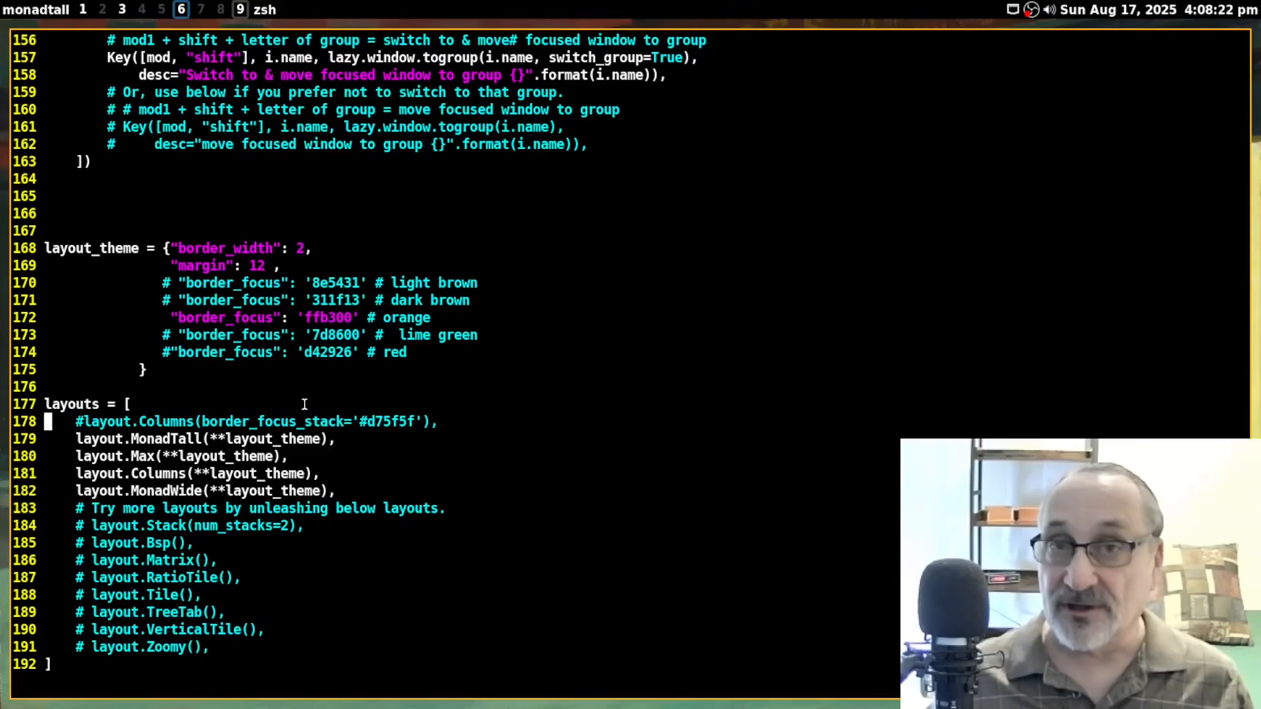
{"action": "key", "text": "j"}
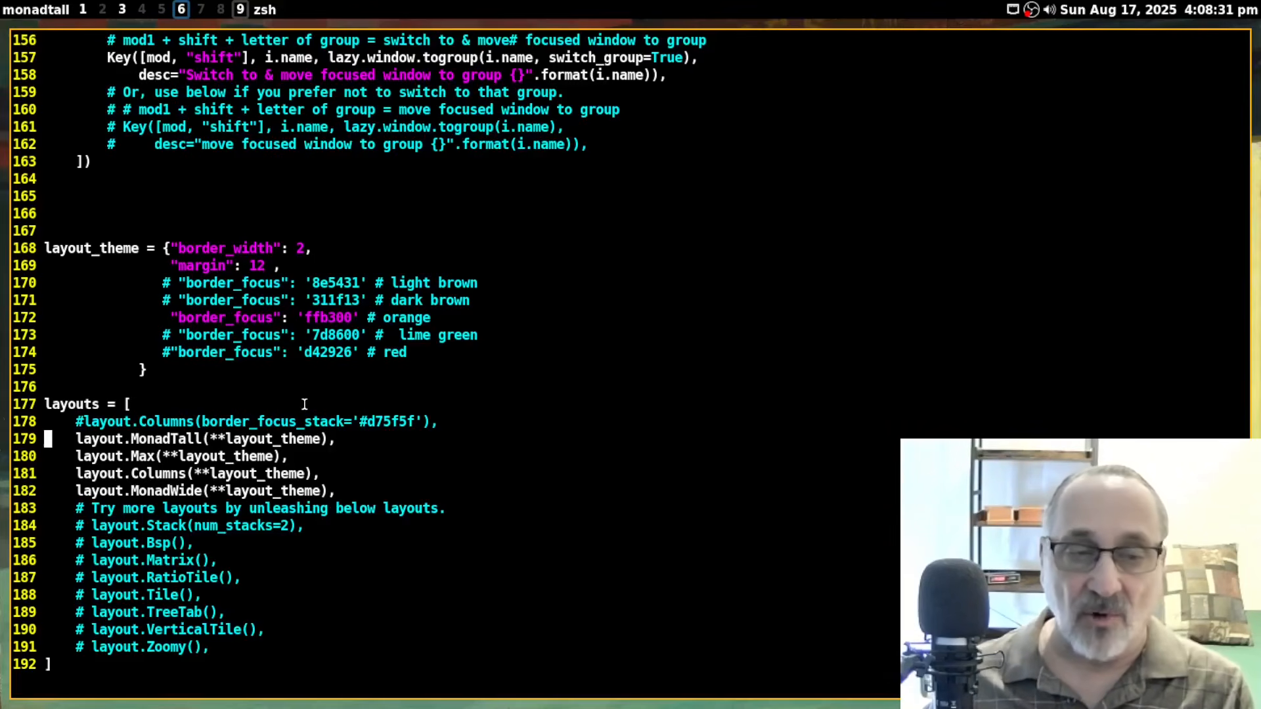
{"action": "key", "text": "j"}
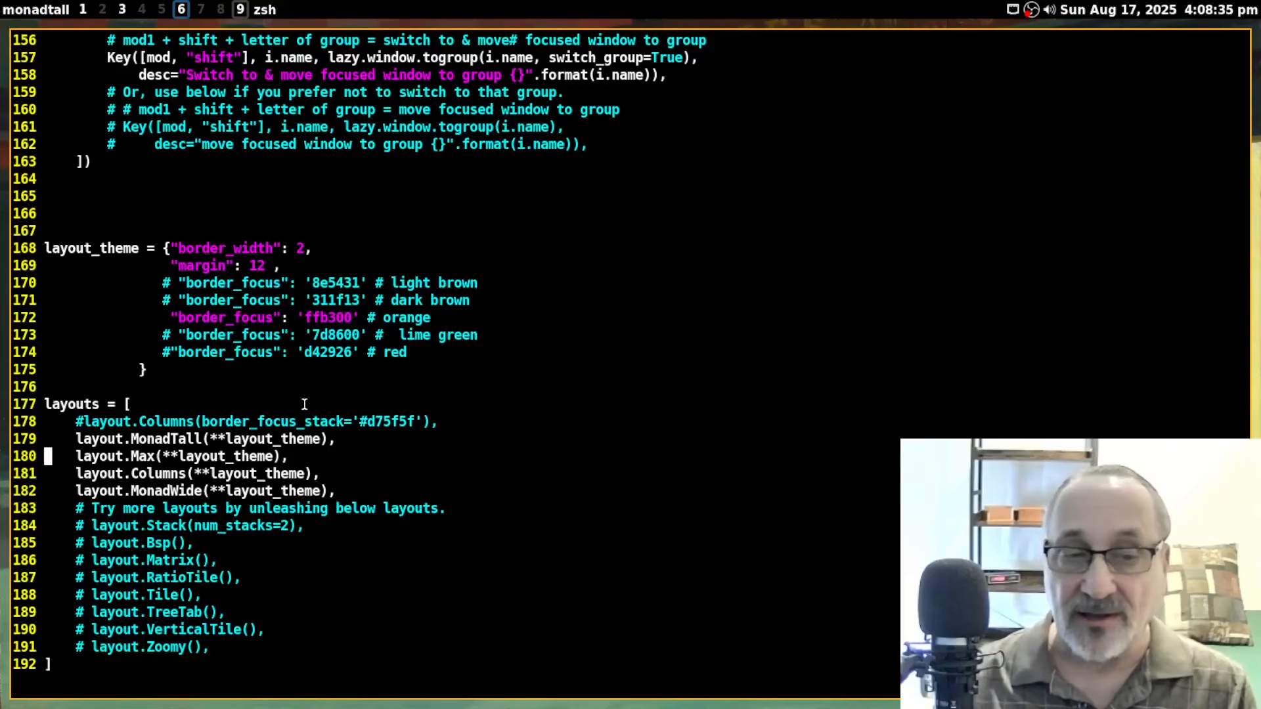
{"action": "key", "text": "j"}
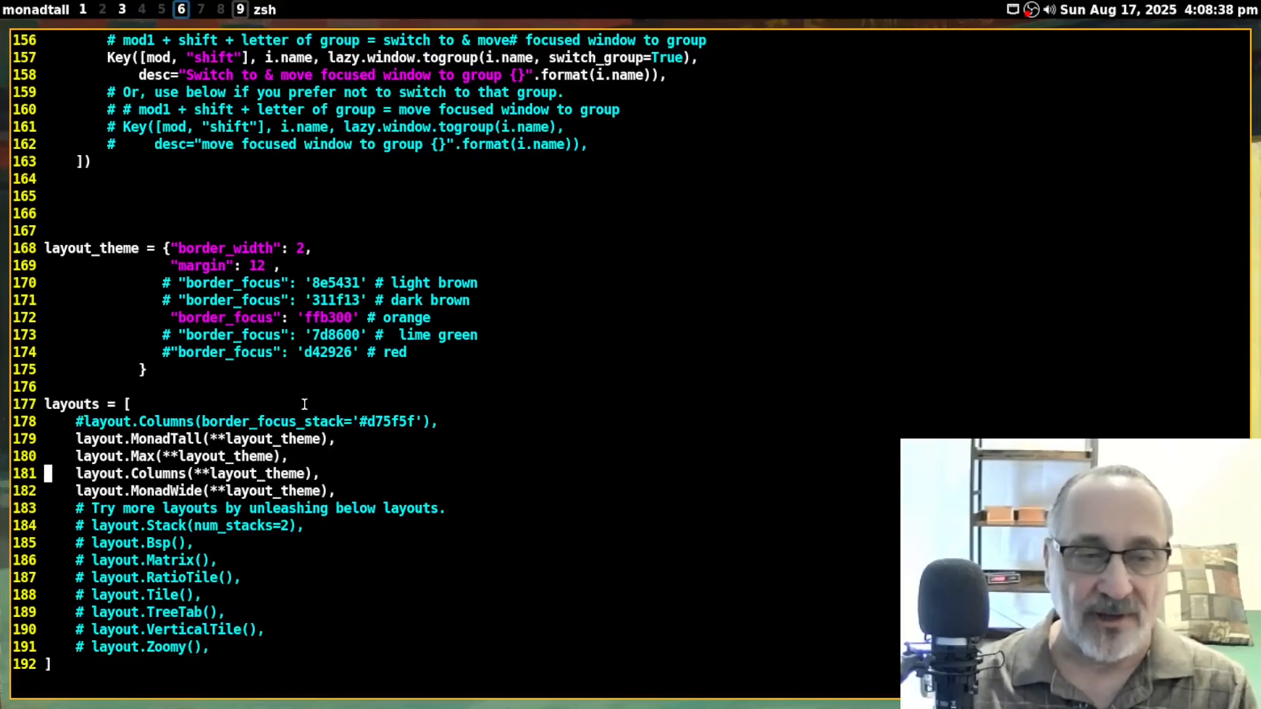
{"action": "key", "text": "j"}
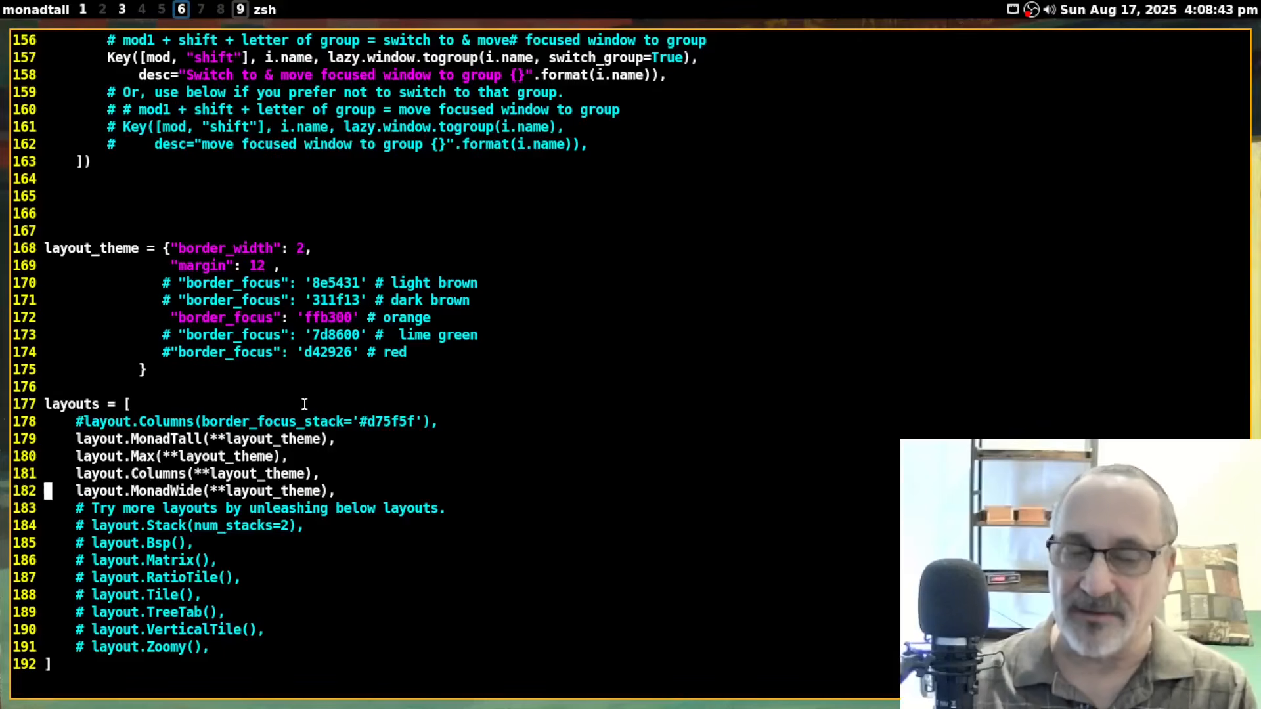
{"action": "key", "text": "j"}
{"action": "key", "text": "j"}
{"action": "key", "text": "k"}
{"action": "key", "text": "k"}
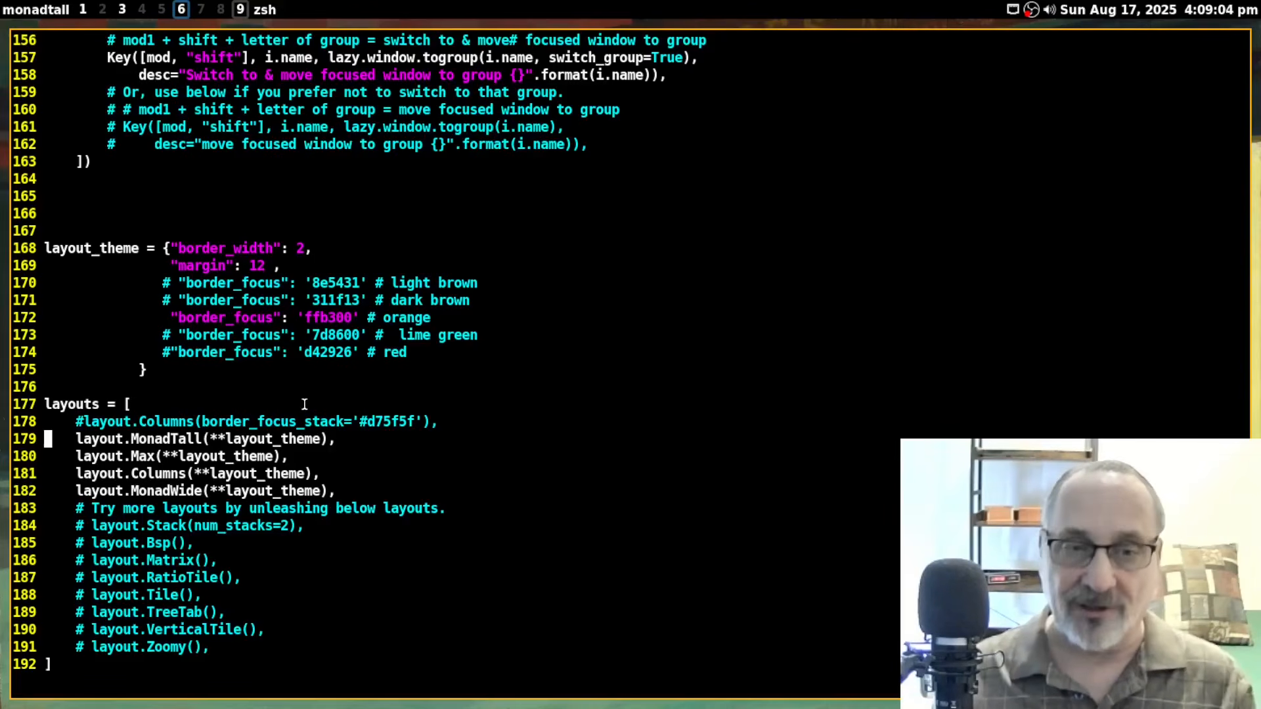
Step: Move down to the commented-out layouts on lines 184 and 185 to review the additional layouts that can be enabled
{"action": "key", "text": "j"}
{"action": "key", "text": "j"}
{"action": "key", "text": "j"}
{"action": "key", "text": "j"}
{"action": "key", "text": "j"}
{"action": "key", "text": "j"}
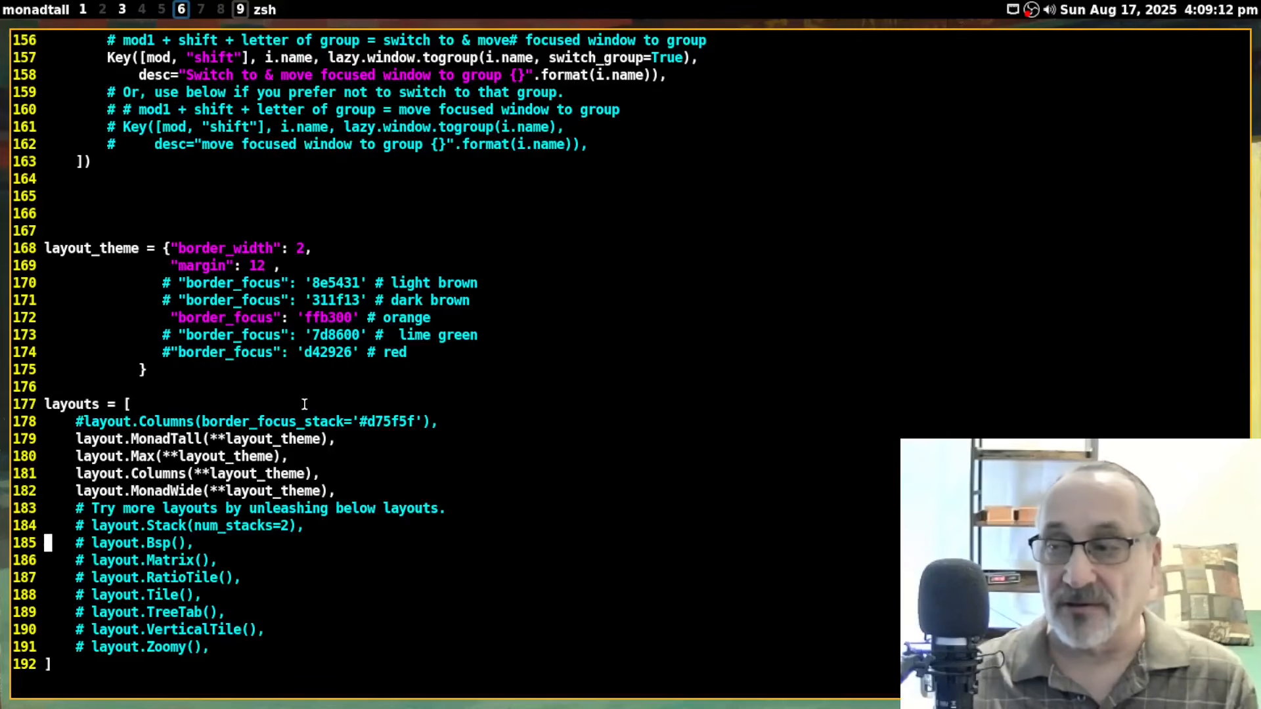
{"action": "key", "text": "k"}
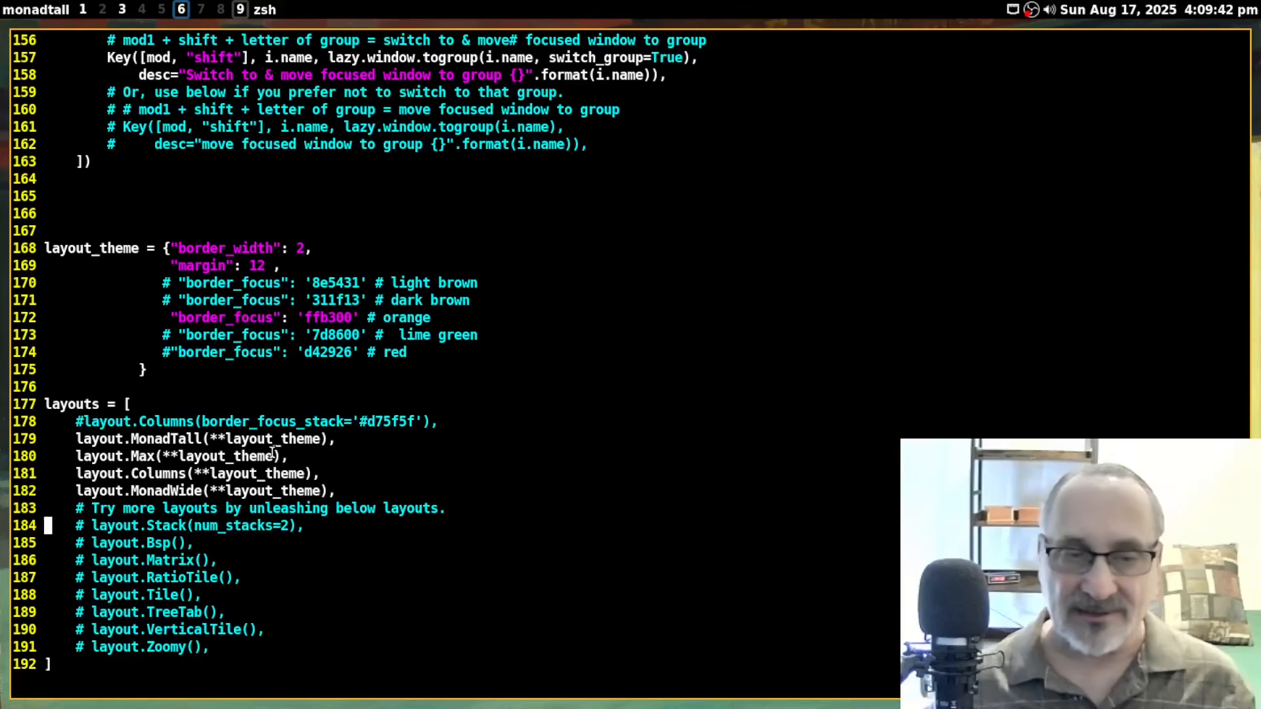
Step: Highlight the layout_theme block on lines 168 to 175 to review its settings, and clear the selection
{"action": "key", "text": "Up"}
{"action": "key", "text": "Up"}
{"action": "key", "text": "Up"}
{"action": "key", "text": "Up"}
{"action": "key", "text": "Up"}
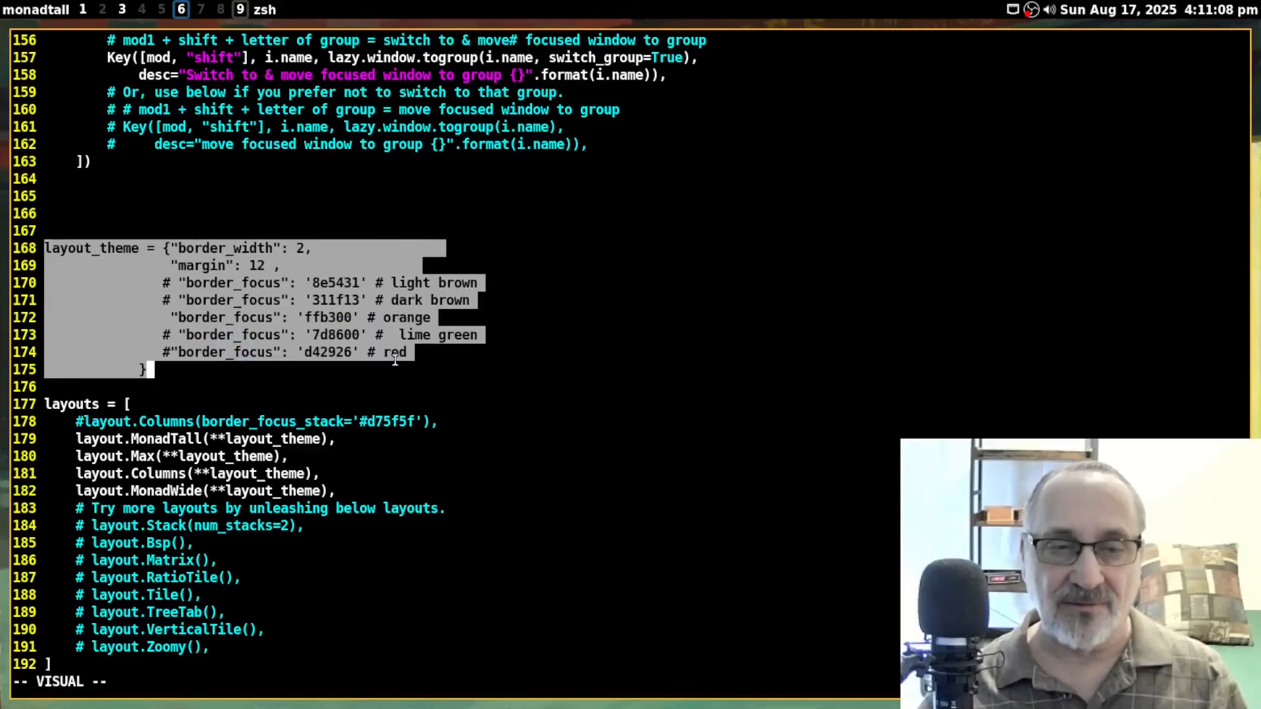
{"action": "key", "text": "Escape"}
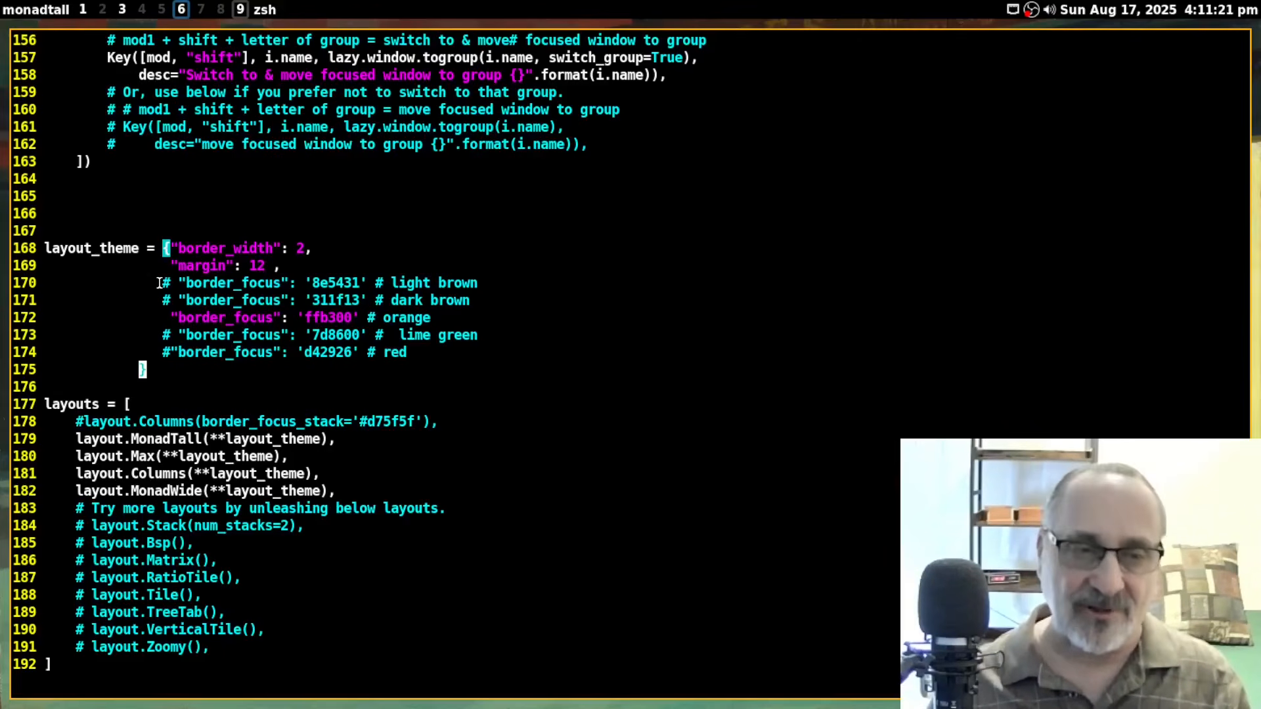
Step: Go through the border_focus colour options in layout_theme, from orange on line 172 up to light brown on line 170
{"action": "left_click", "coordinate": [158, 313]}
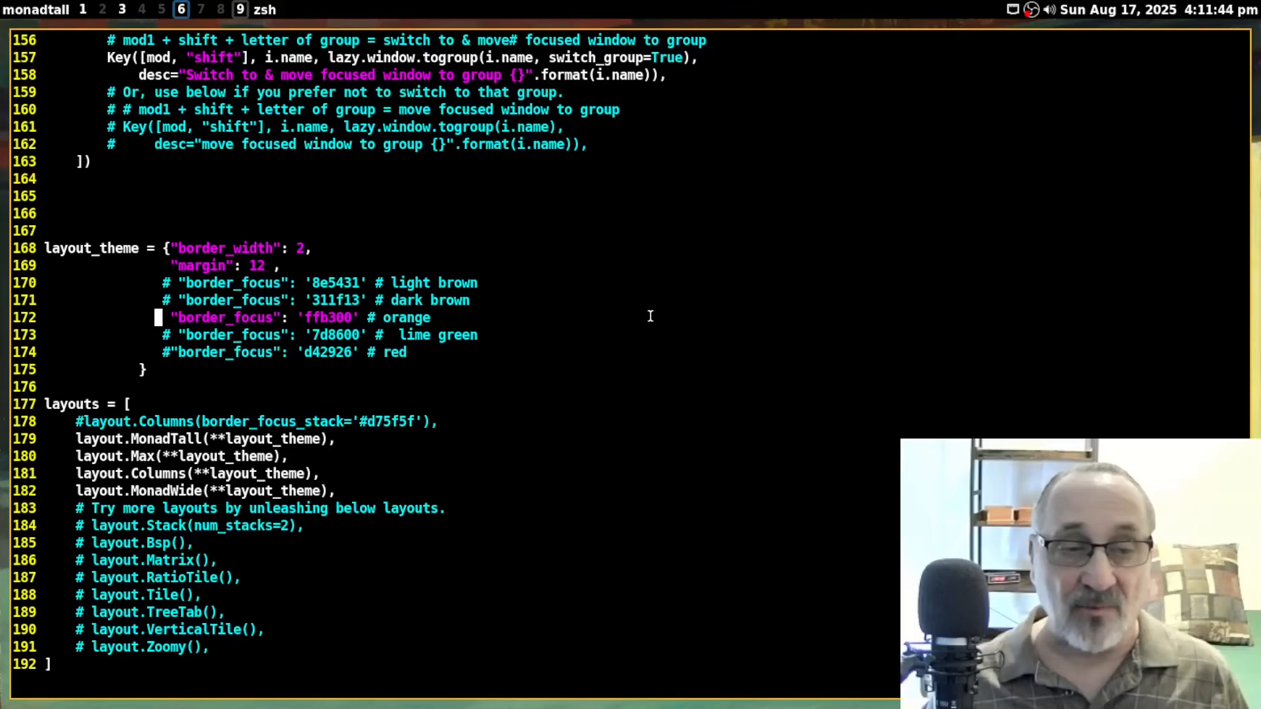
{"action": "key", "text": "k"}
{"action": "key", "text": "k"}
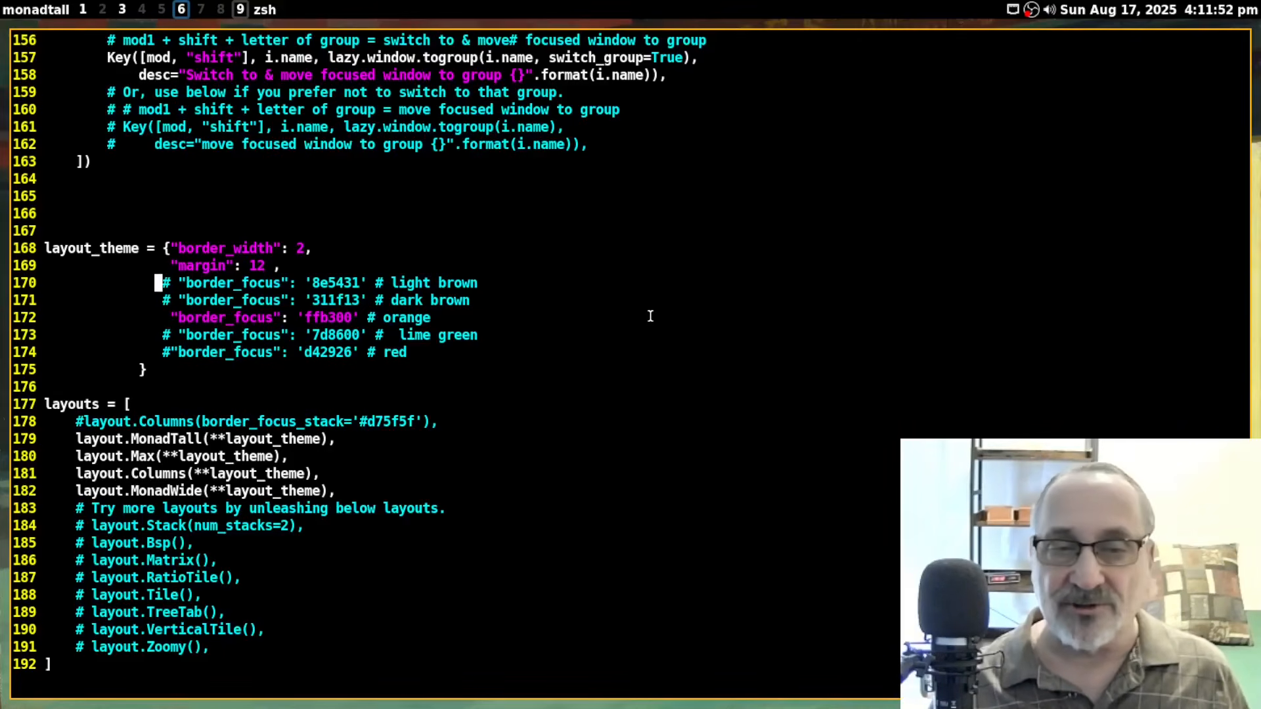
{"action": "key", "text": "j"}
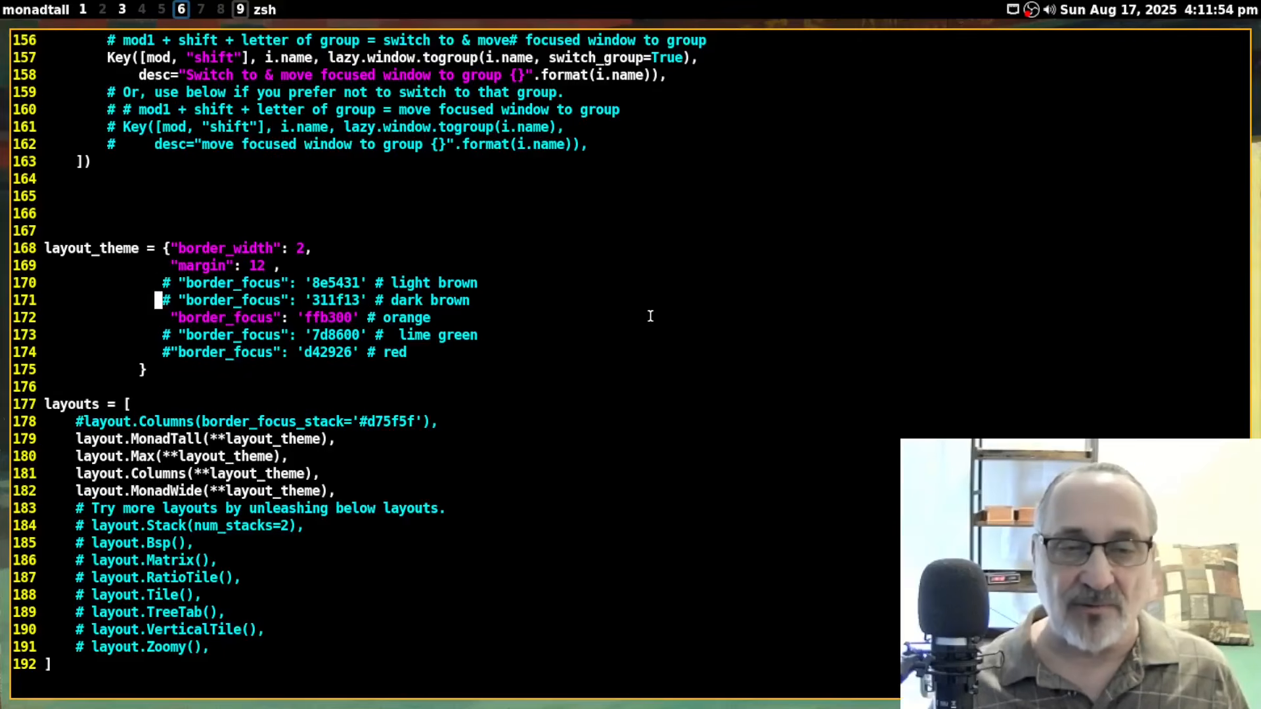
{"action": "key", "text": "k"}
{"action": "key", "text": "k"}
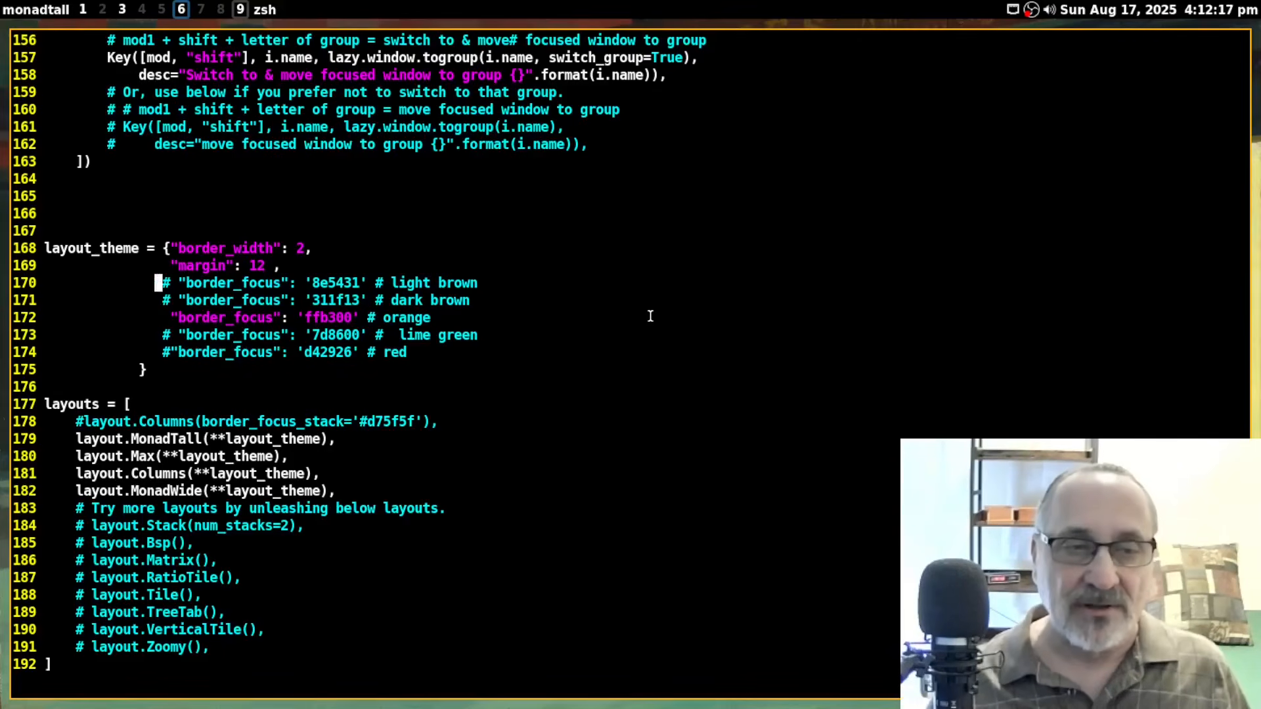
Step: Set the margin in layout_theme on line 169 to 3 and save config.py
{"action": "key", "text": "k"}
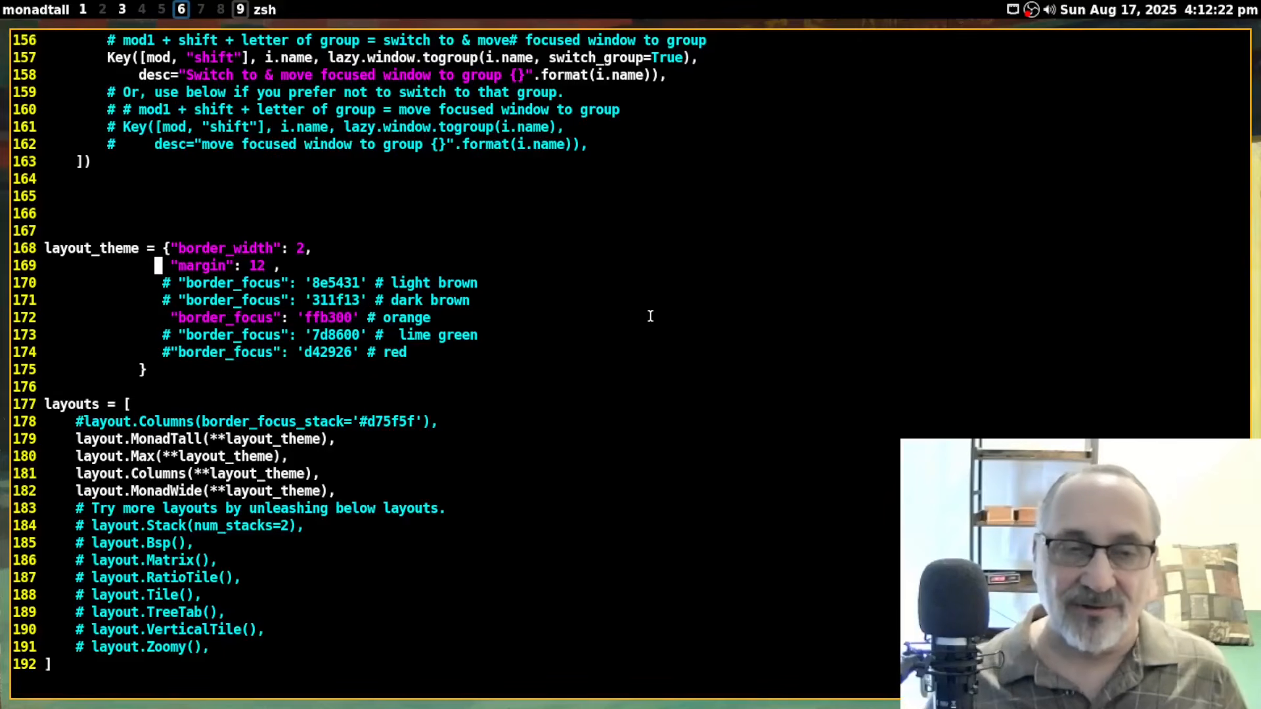
{"action": "key", "text": "t"}
{"action": "key", "text": "comma"}
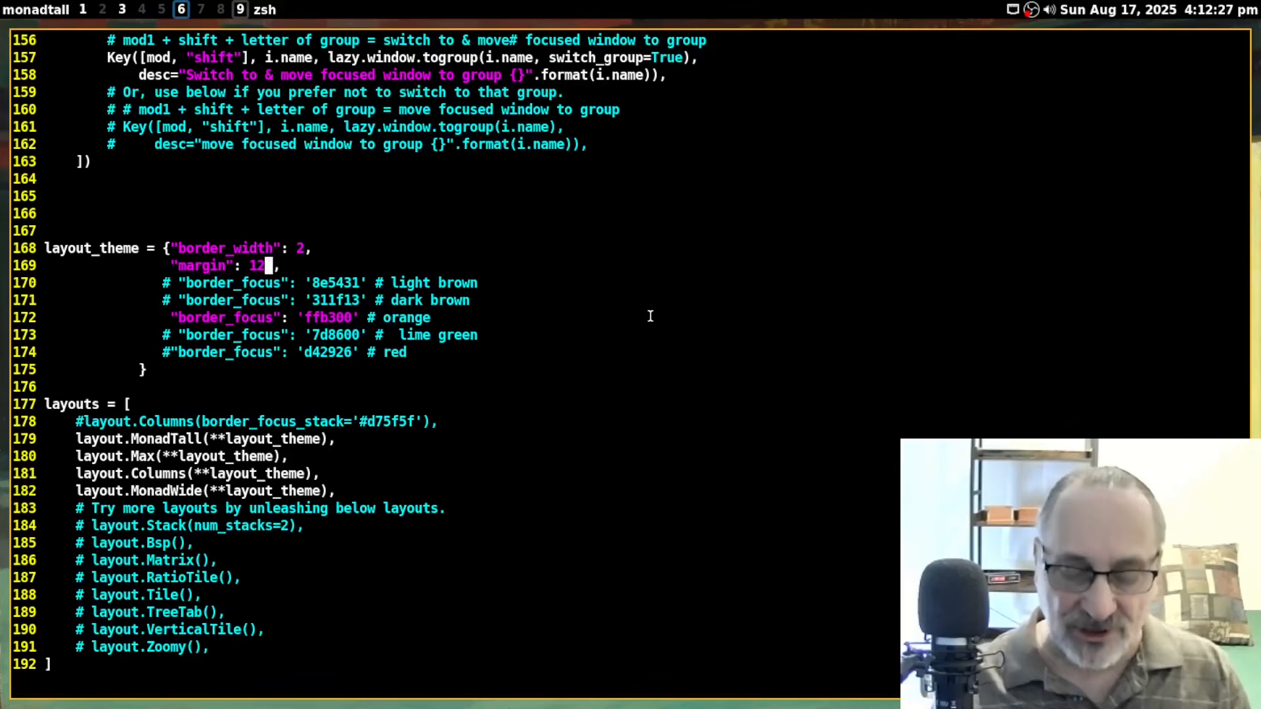
{"action": "key", "text": "i"}
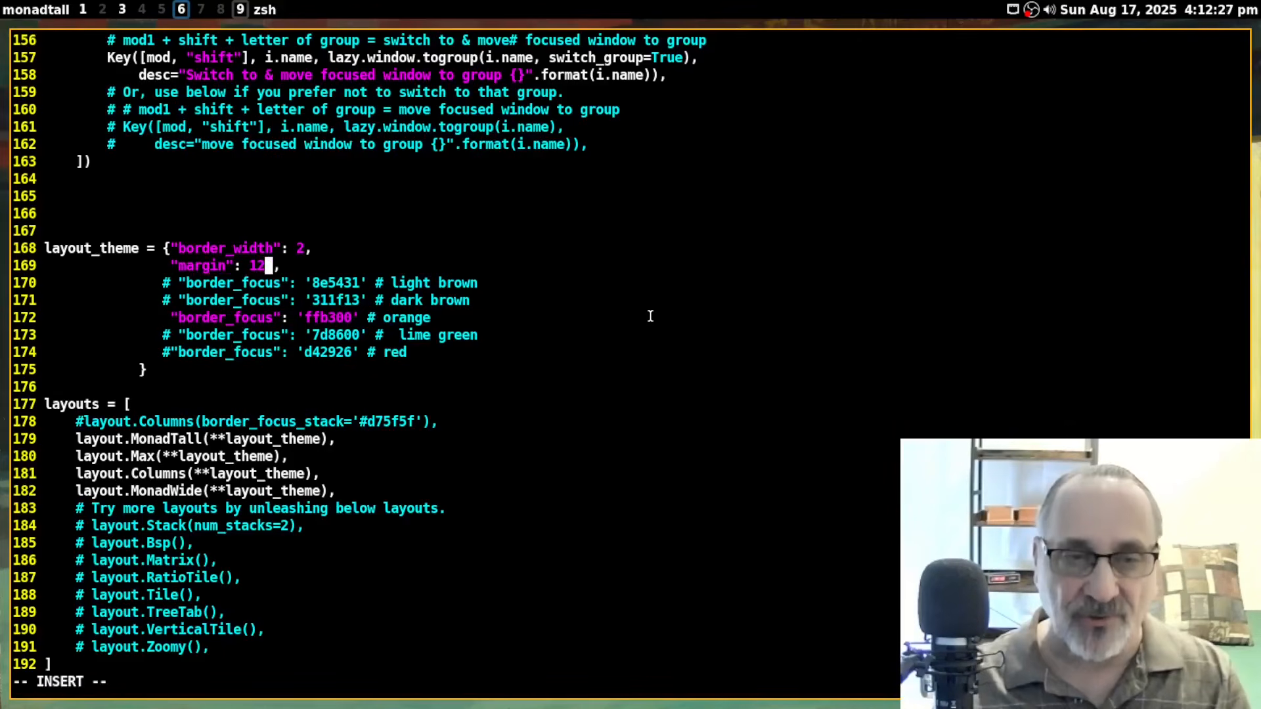
{"action": "key", "text": "BackSpace"}
{"action": "key", "text": "BackSpace"}
{"action": "type", "text": "3"}
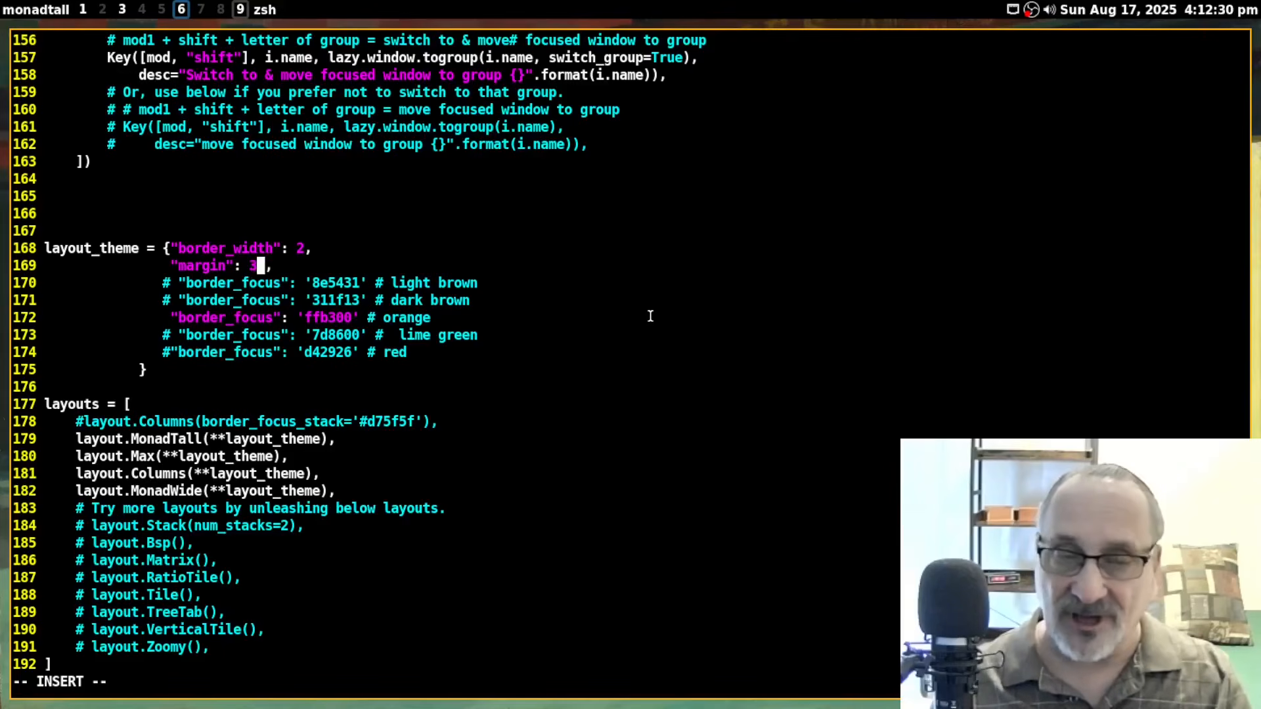
{"action": "key", "text": "Escape"}
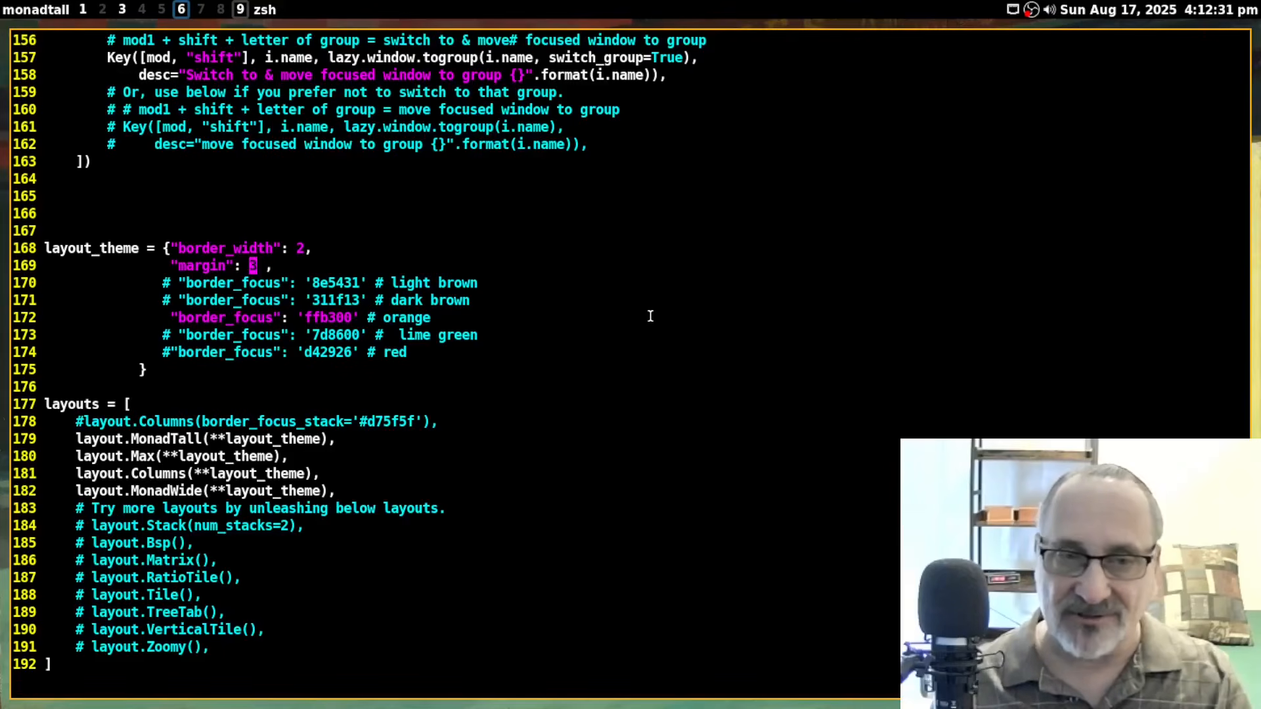
{"action": "type", "text": ":w"}
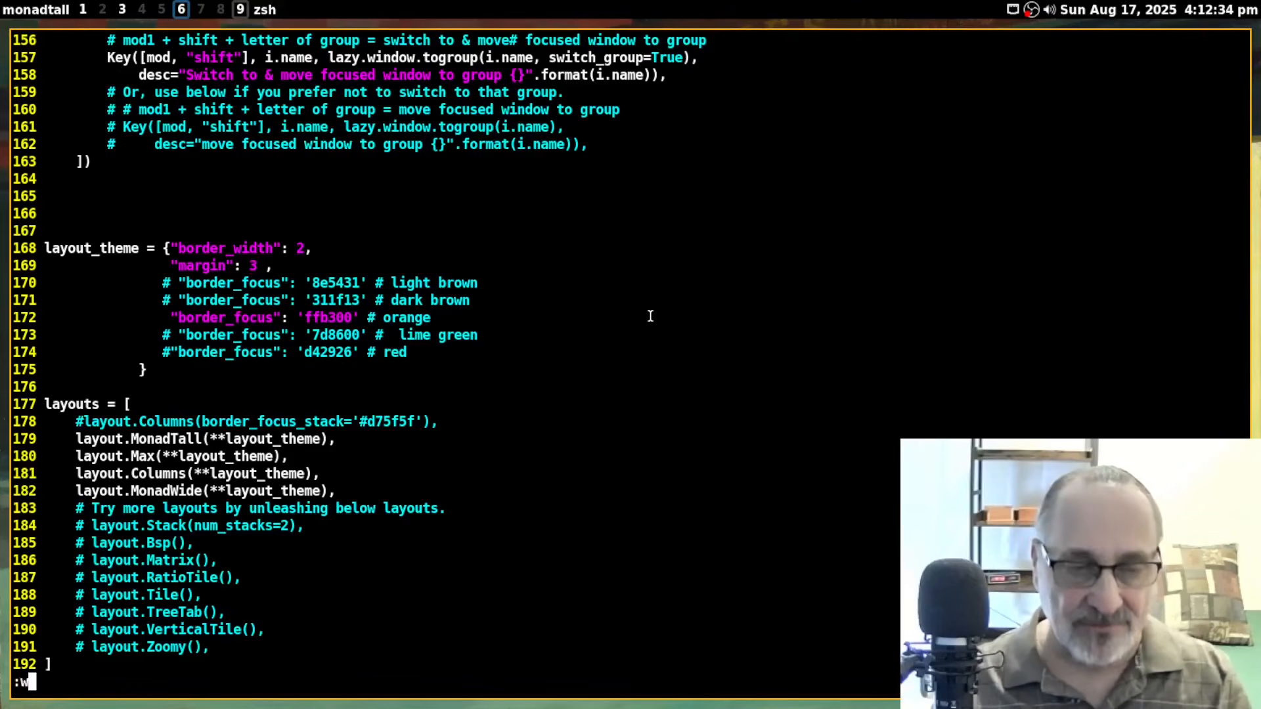
{"action": "key", "text": "Return"}
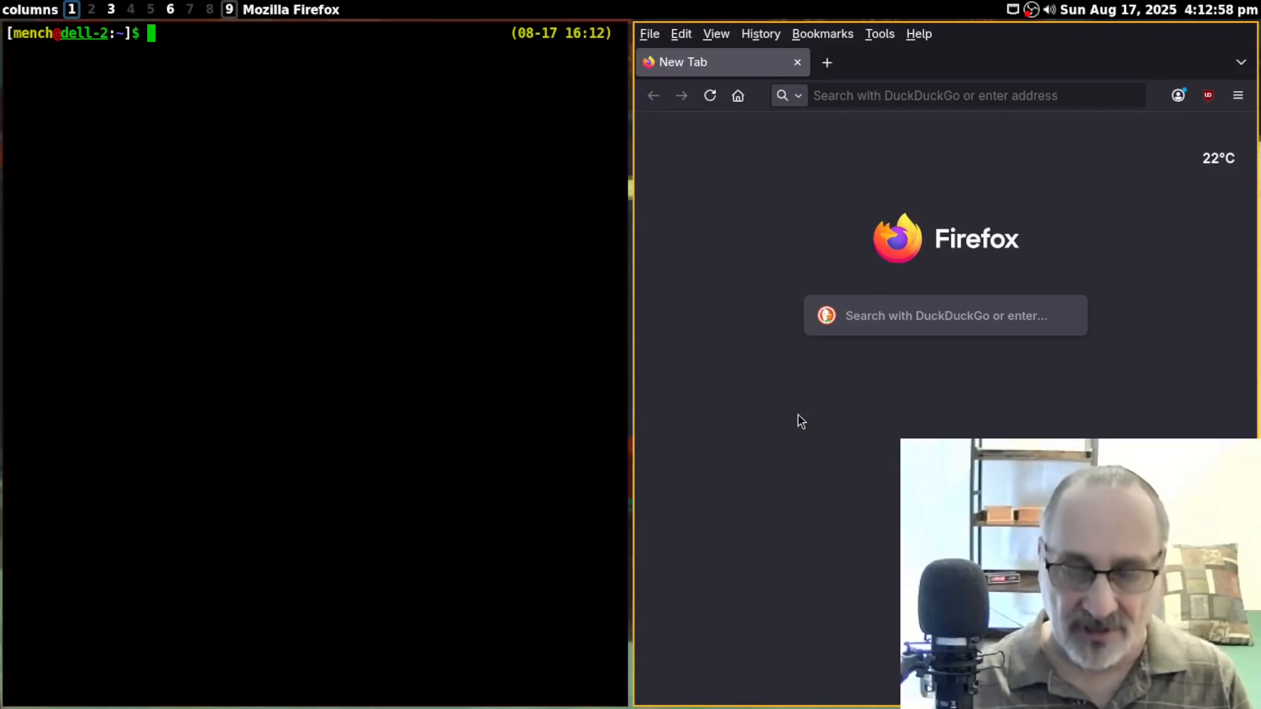
Step: Return to config.py on workspace 6, comment out the margin setting on line 169 of layout_theme, and save the file
{"action": "key", "text": "super+e"}
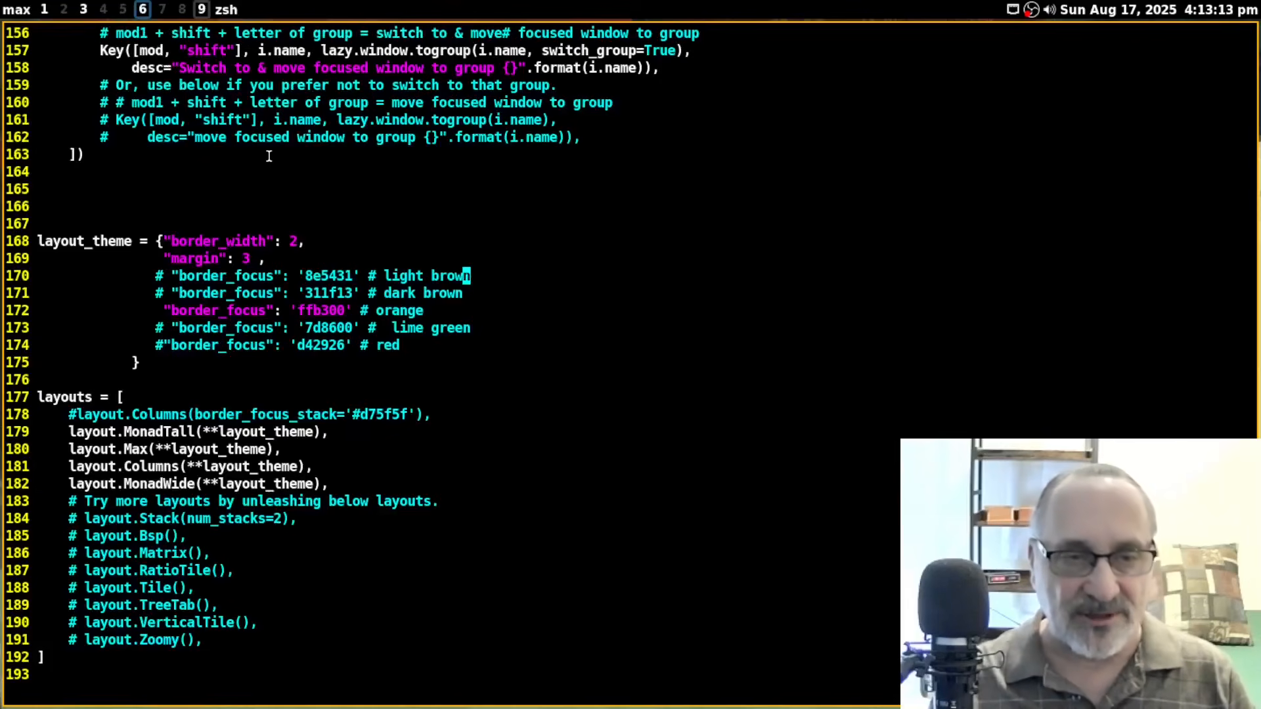
{"action": "key", "text": "Up"}
{"action": "key", "text": "Up"}
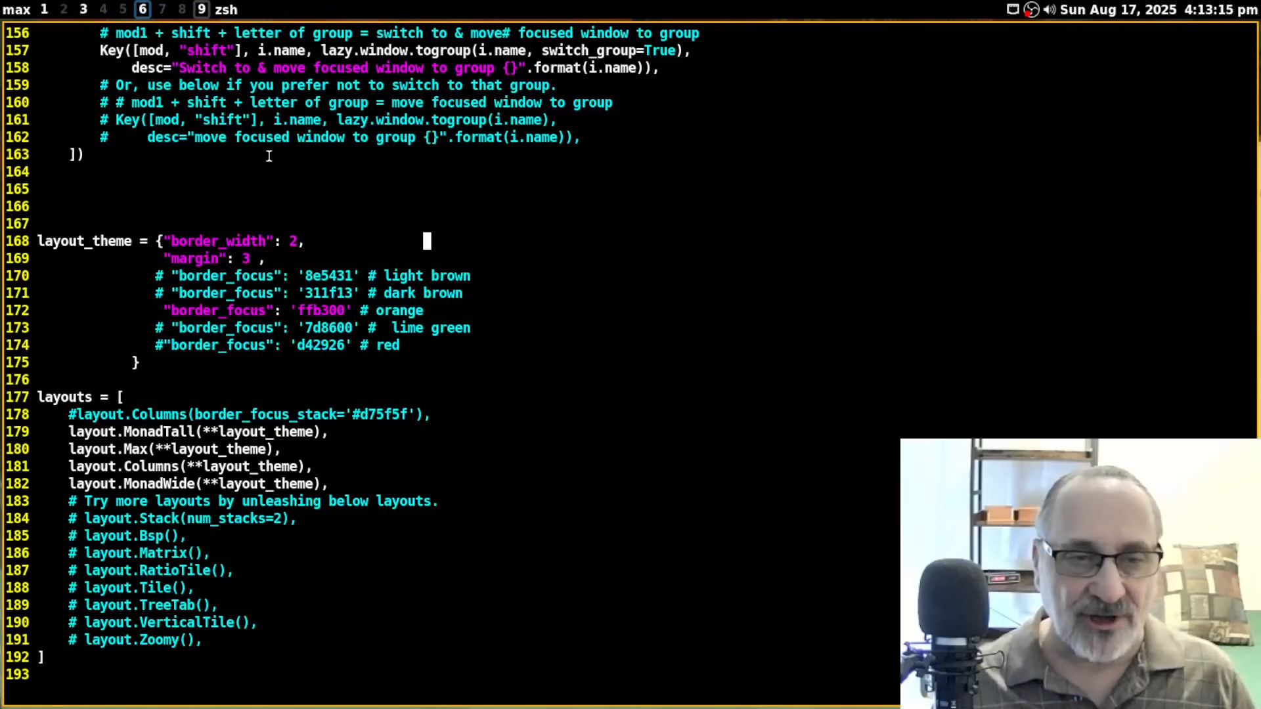
{"action": "key", "text": "Down"}
{"action": "key", "text": "Left"}
{"action": "key", "text": "Left"}
{"action": "key", "text": "Left"}
{"action": "key", "text": "Left"}
{"action": "key", "text": "Left"}
{"action": "key", "text": "Left"}
{"action": "key", "text": "Left"}
{"action": "key", "text": "Left"}
{"action": "key", "text": "Left"}
{"action": "key", "text": "Left"}
{"action": "key", "text": "Left"}
{"action": "key", "text": "Left"}
{"action": "key", "text": "Left"}
{"action": "key", "text": "Left"}
{"action": "key", "text": "Left"}
{"action": "key", "text": "Left"}
{"action": "key", "text": "Left"}
{"action": "key", "text": "Left"}
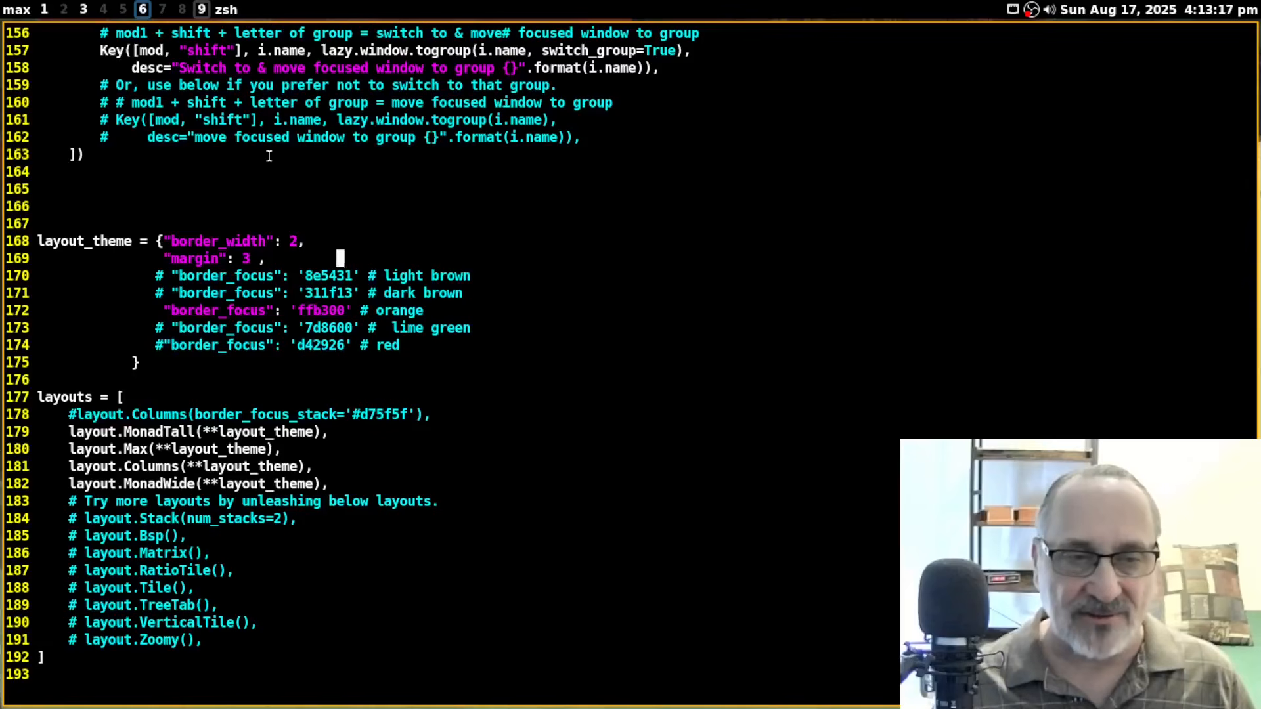
{"action": "type", "text": "I"}
{"action": "type", "text": "#"}
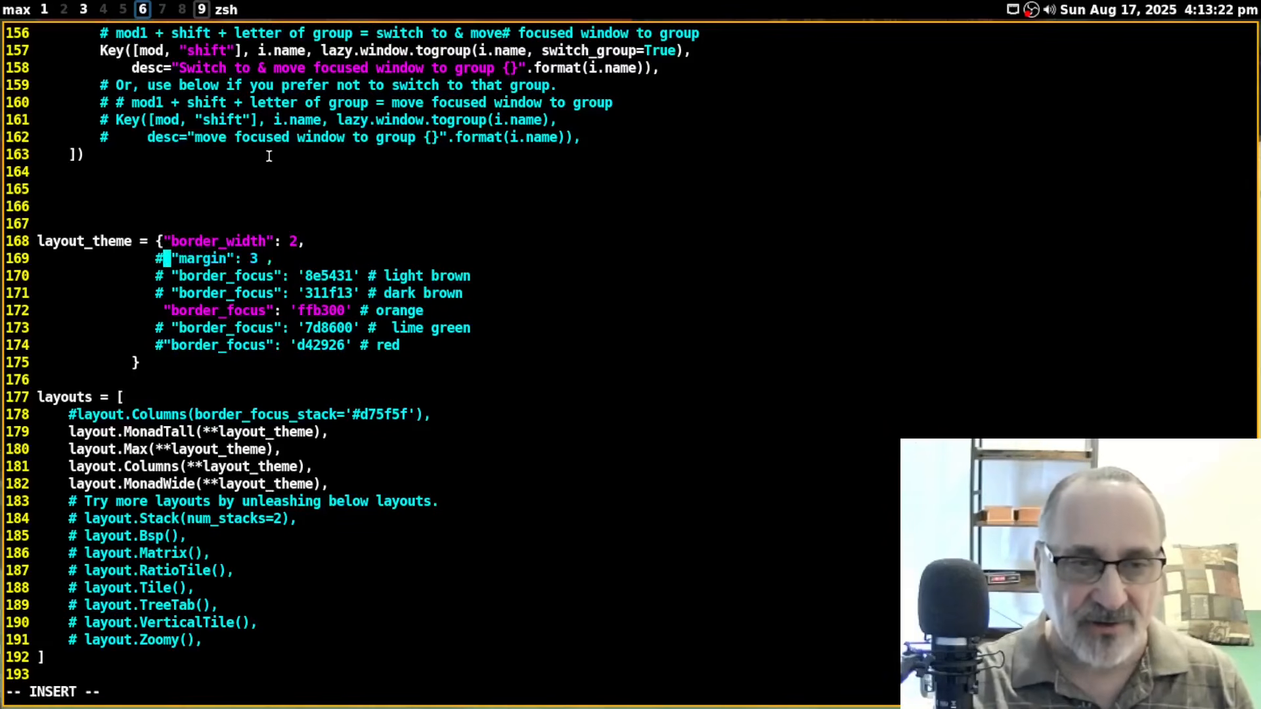
{"action": "key", "text": "Escape"}
{"action": "type", "text": ":w"}
{"action": "key", "text": "Return"}
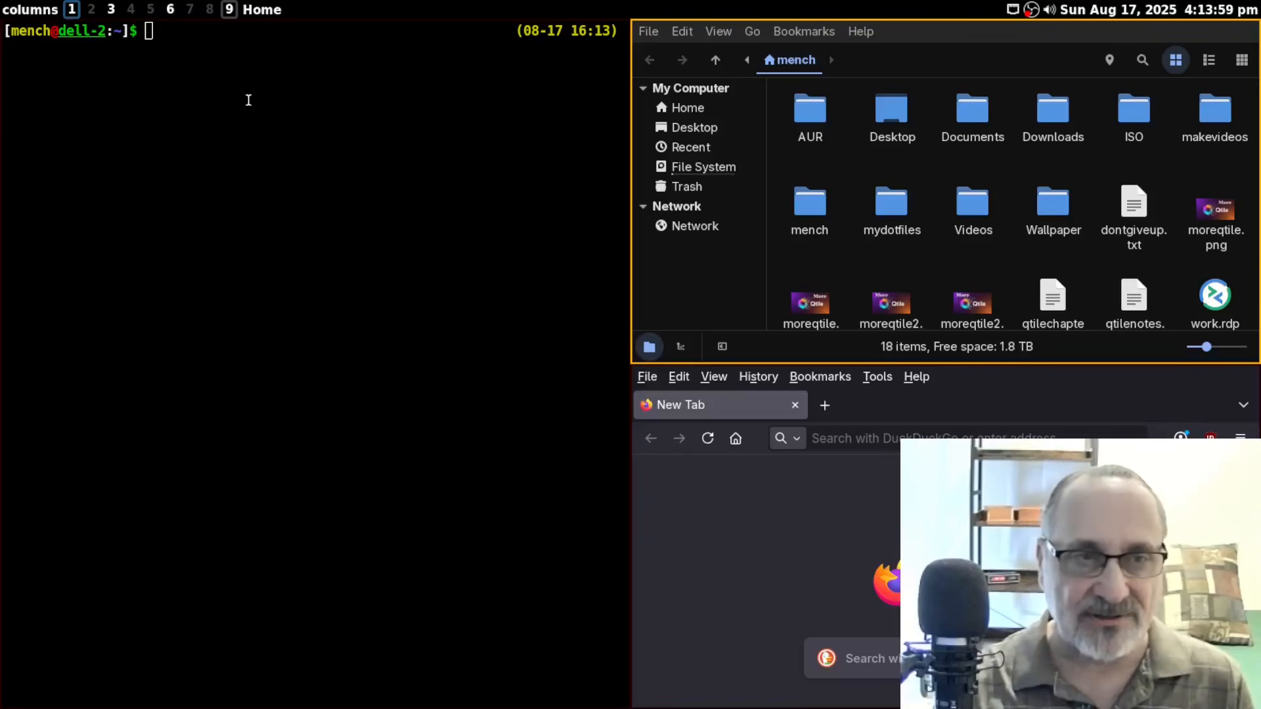
Step: On workspace 6, switch the active border_focus from orange to red 'd42926' on line 174, save config.py and reload Qtile
{"action": "key", "text": "super+6"}
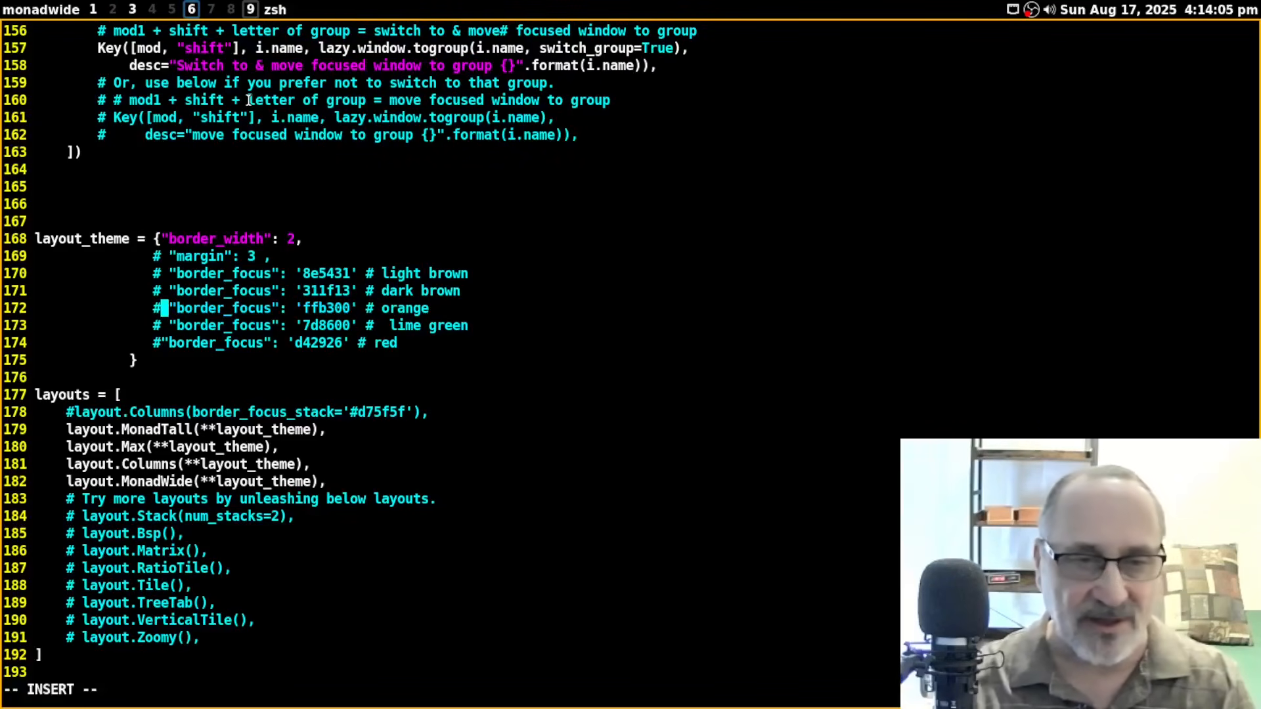
{"action": "key", "text": "Escape"}
{"action": "key", "text": "j"}
{"action": "key", "text": "j"}
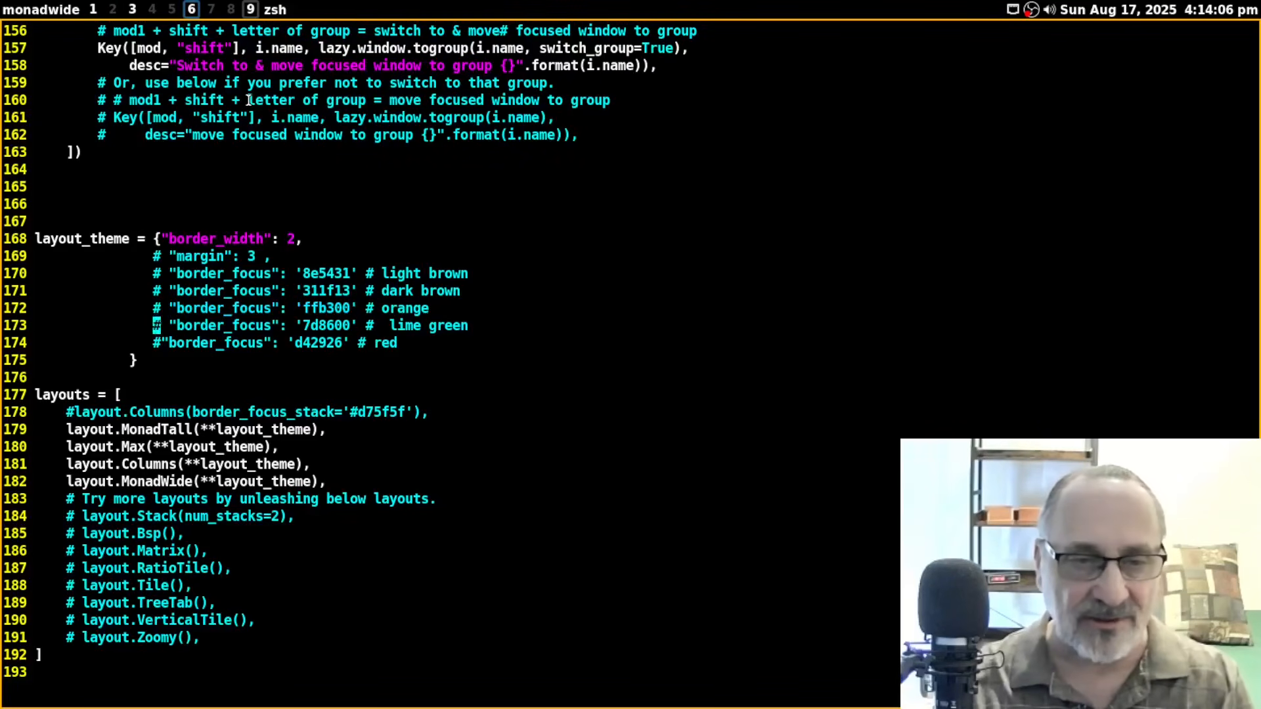
{"action": "type", "text": "x:w"}
{"action": "key", "text": "Return"}
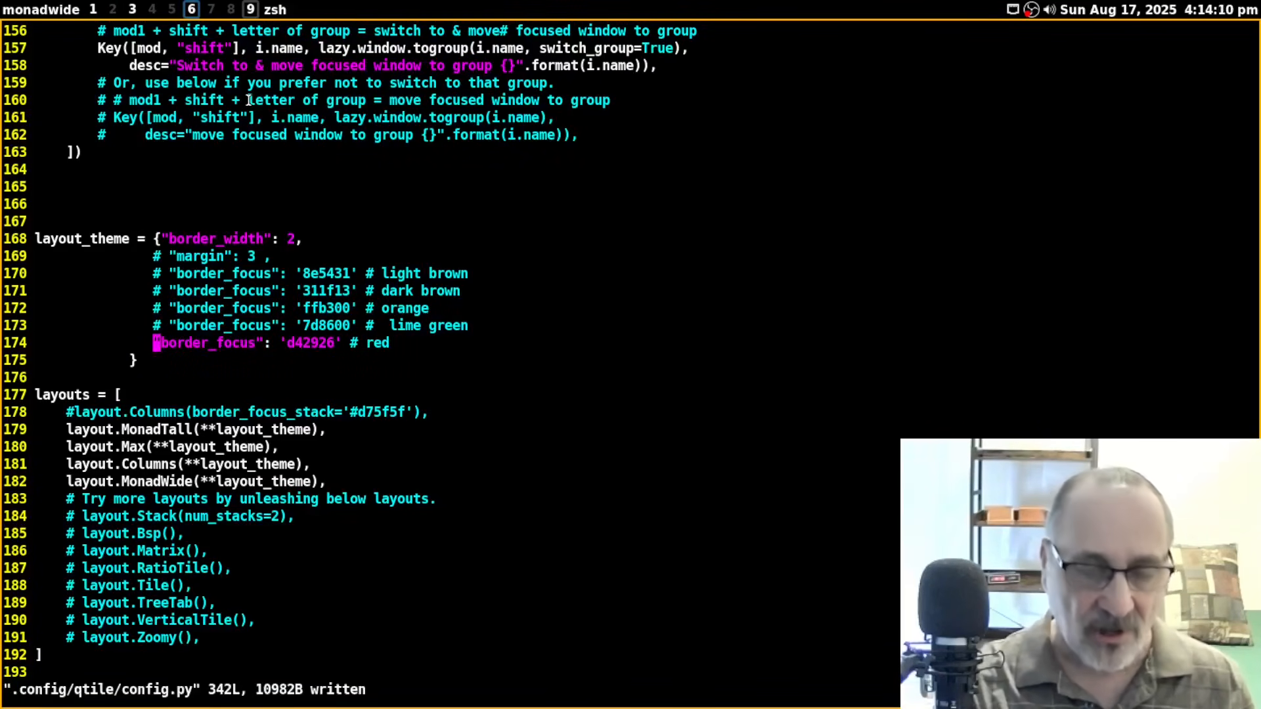
{"action": "key", "text": "super+ctrl+r"}
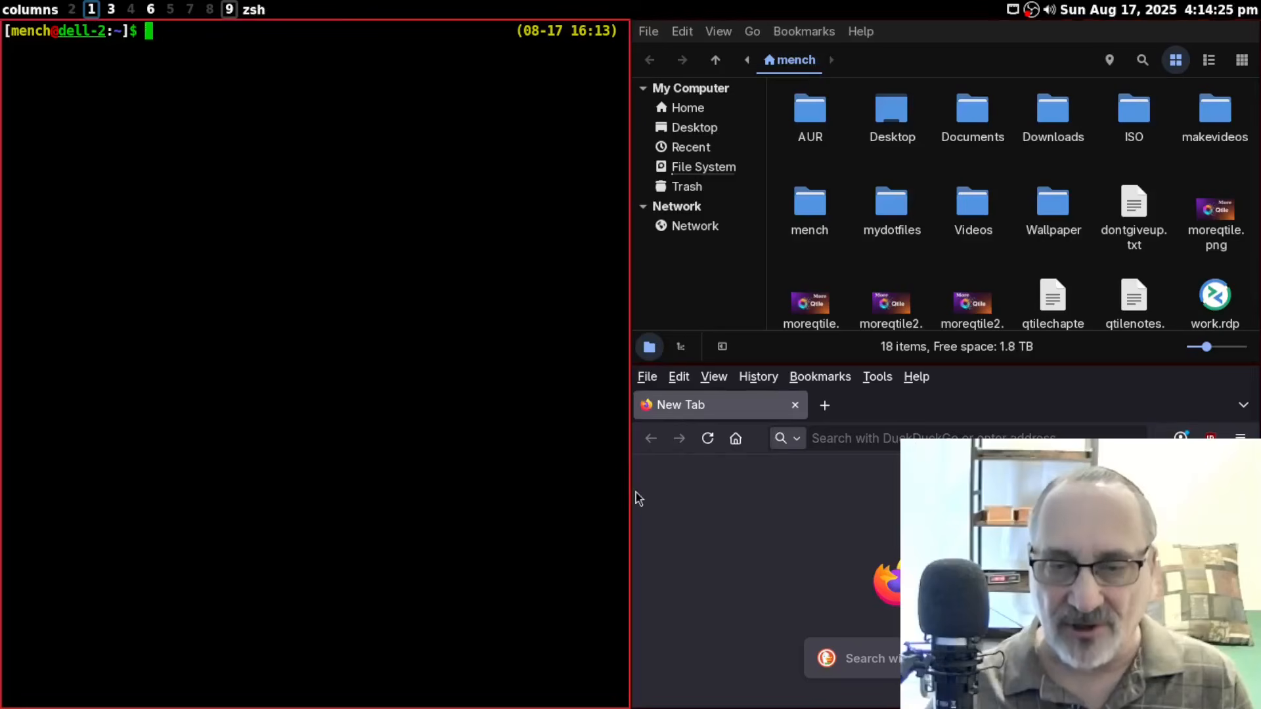
Step: Comment out the red border_focus on line 174 again and re-enable the orange 'ffb300' one on line 172
{"action": "type", "text": "i"}
{"action": "type", "text": "#"}
{"action": "key", "text": "Escape"}
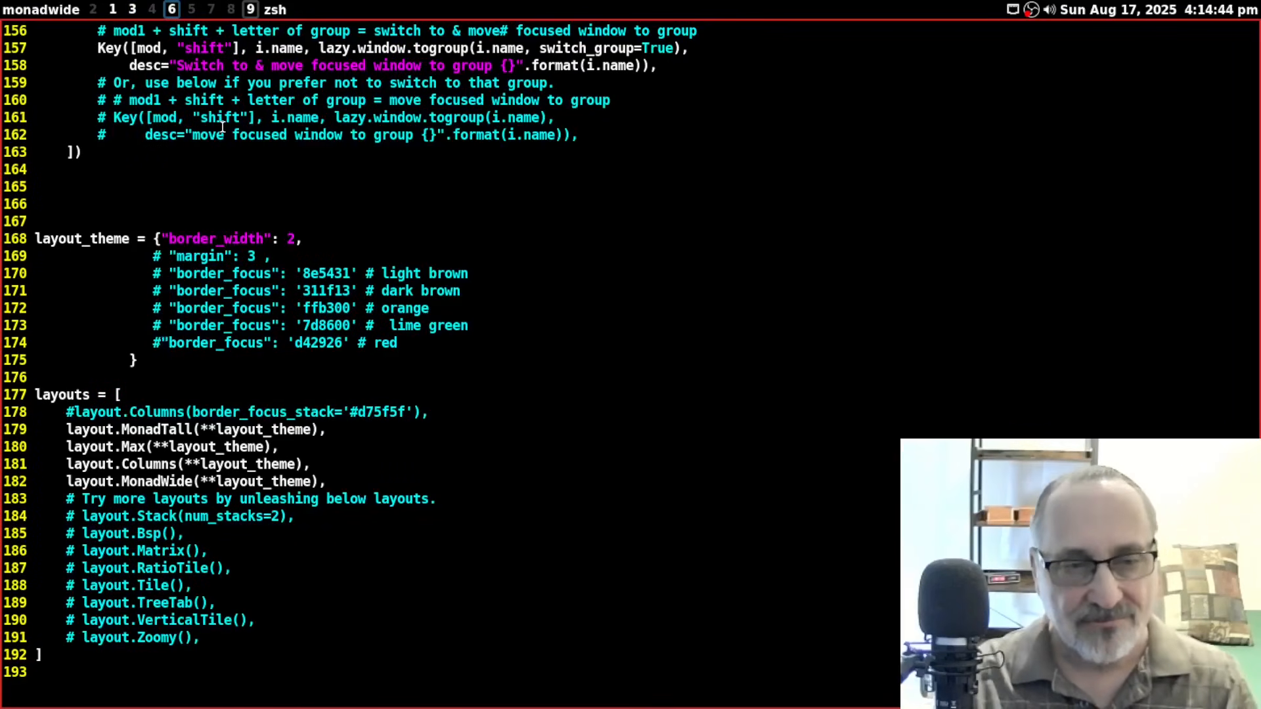
{"action": "key", "text": "k"}
{"action": "key", "text": "k"}
{"action": "key", "text": "k"}
{"action": "key", "text": "j"}
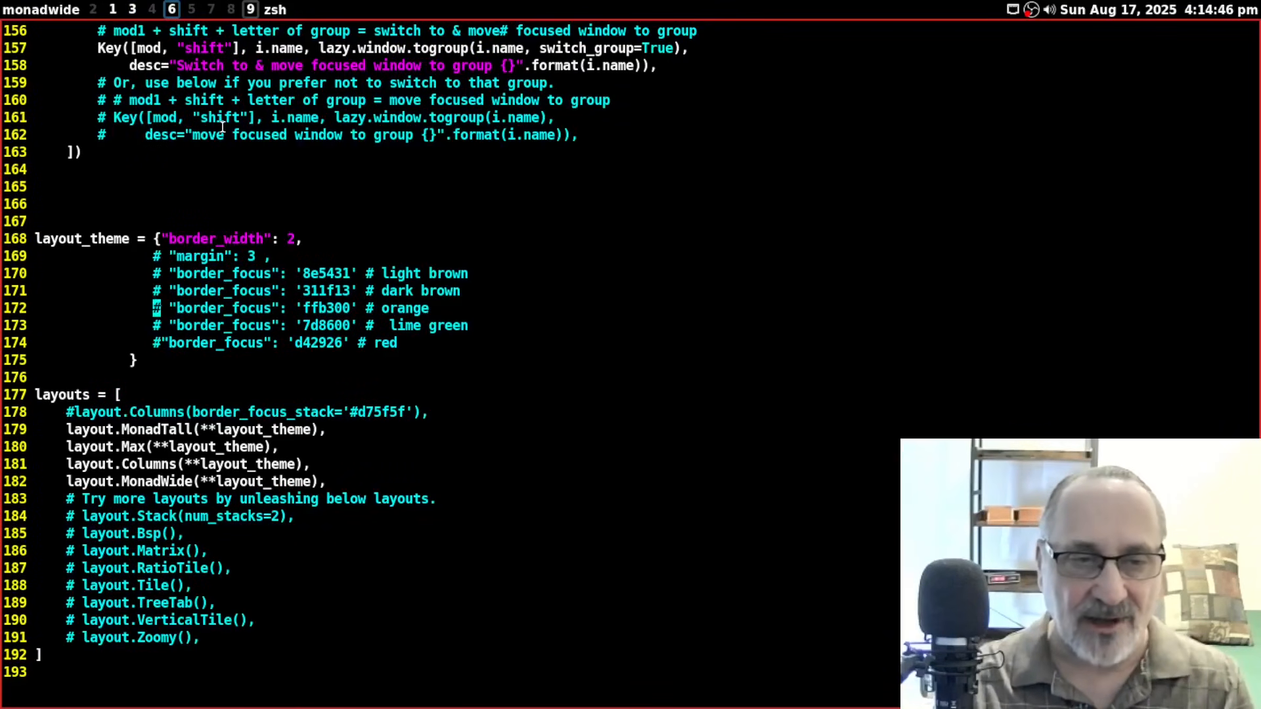
{"action": "key", "text": "x"}
Step: Change the commented-out margin value on line 169 of layout_theme to 12
{"action": "key", "text": "k"}
{"action": "key", "text": "k"}
{"action": "key", "text": "k"}
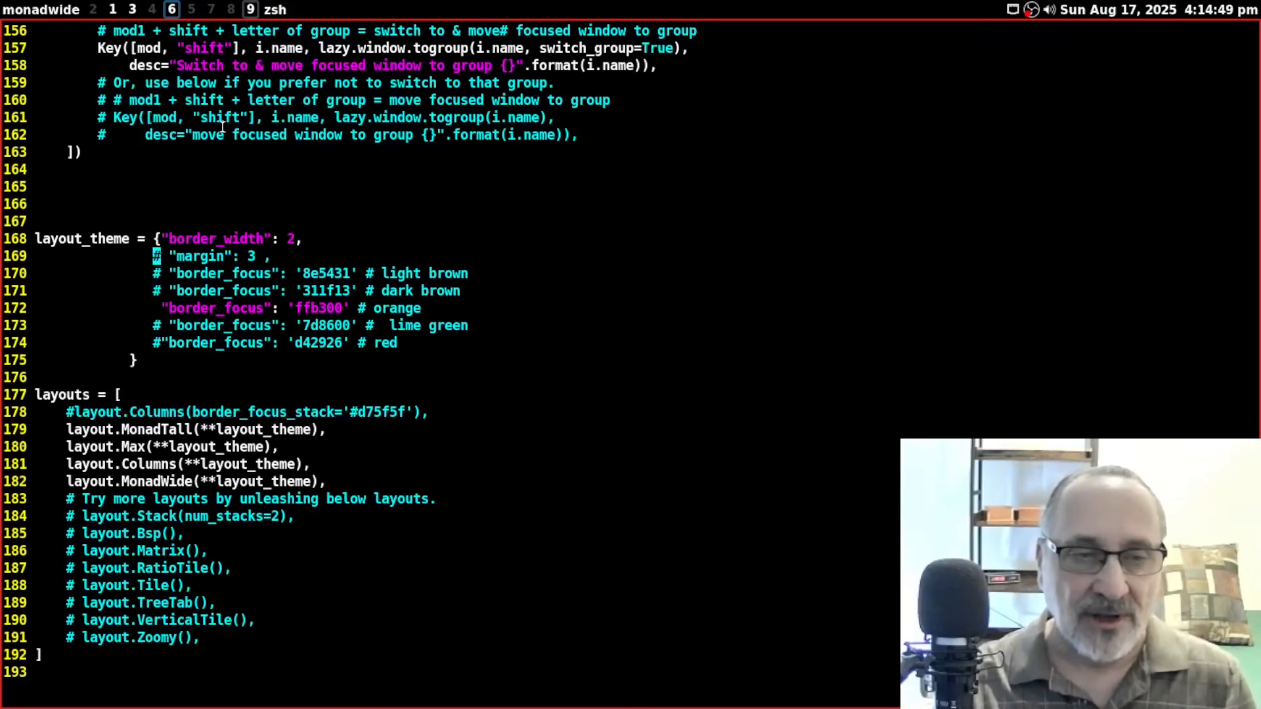
{"action": "key", "text": "j"}
{"action": "key", "text": "j"}
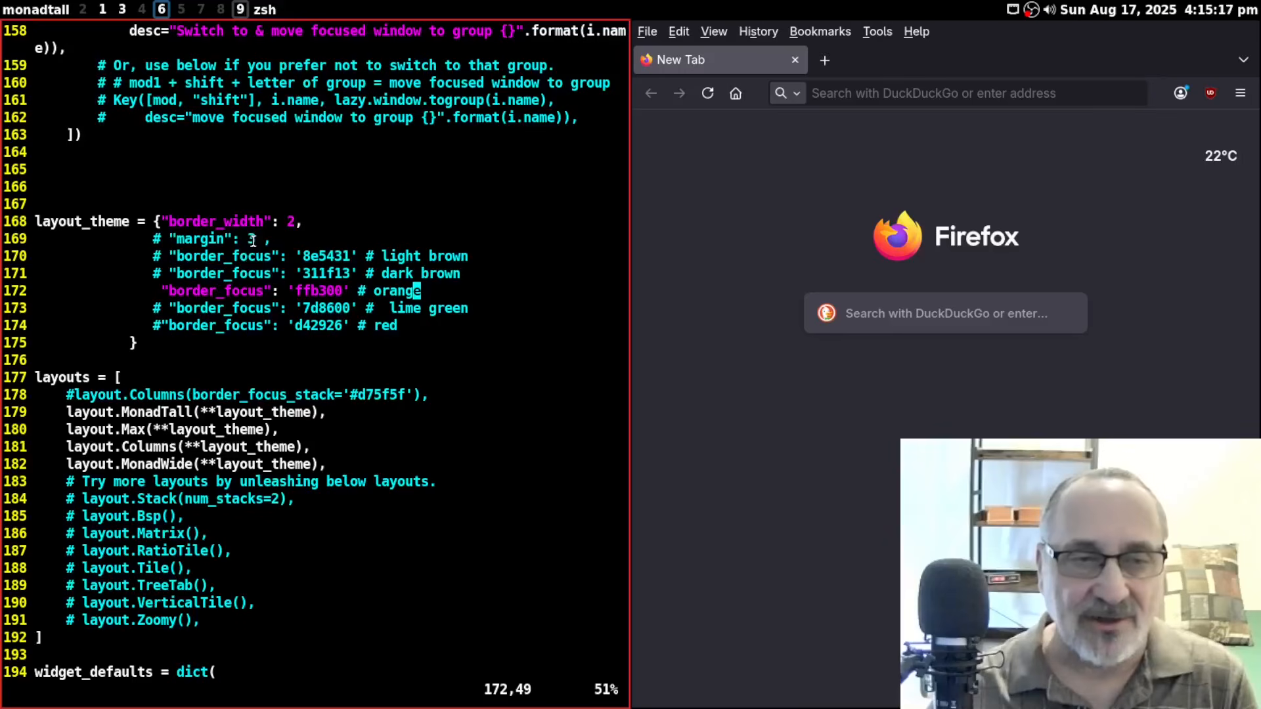
{"action": "type", "text": "a2"}
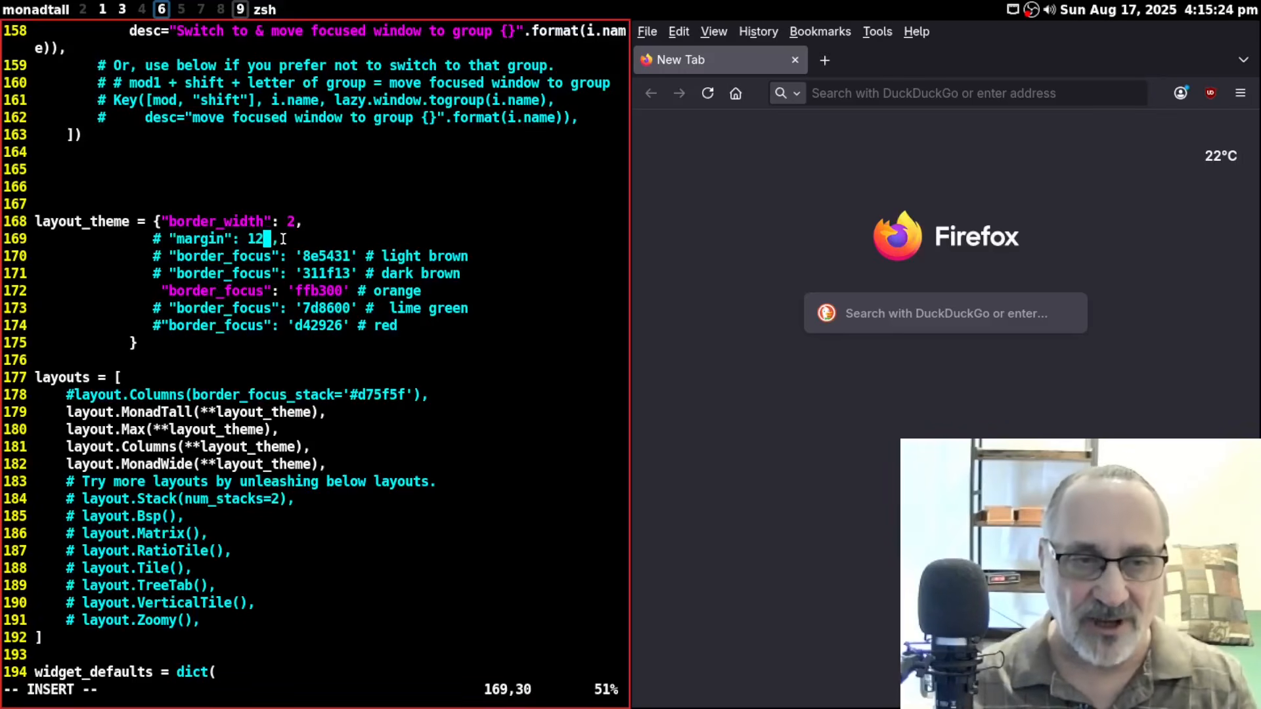
Step: Uncomment the margin setting on line 169 of layout_theme and save config.py
{"action": "key", "text": "Escape"}
{"action": "key", "text": "h"}
{"action": "key", "text": "h"}
{"action": "key", "text": "h"}
{"action": "key", "text": "h"}
{"action": "key", "text": "h"}
{"action": "key", "text": "h"}
{"action": "key", "text": "h"}
{"action": "key", "text": "h"}
{"action": "key", "text": "h"}
{"action": "key", "text": "h"}
{"action": "key", "text": "h"}
{"action": "key", "text": "h"}
{"action": "key", "text": "h"}
{"action": "key", "text": "h"}
{"action": "type", "text": "x:"}
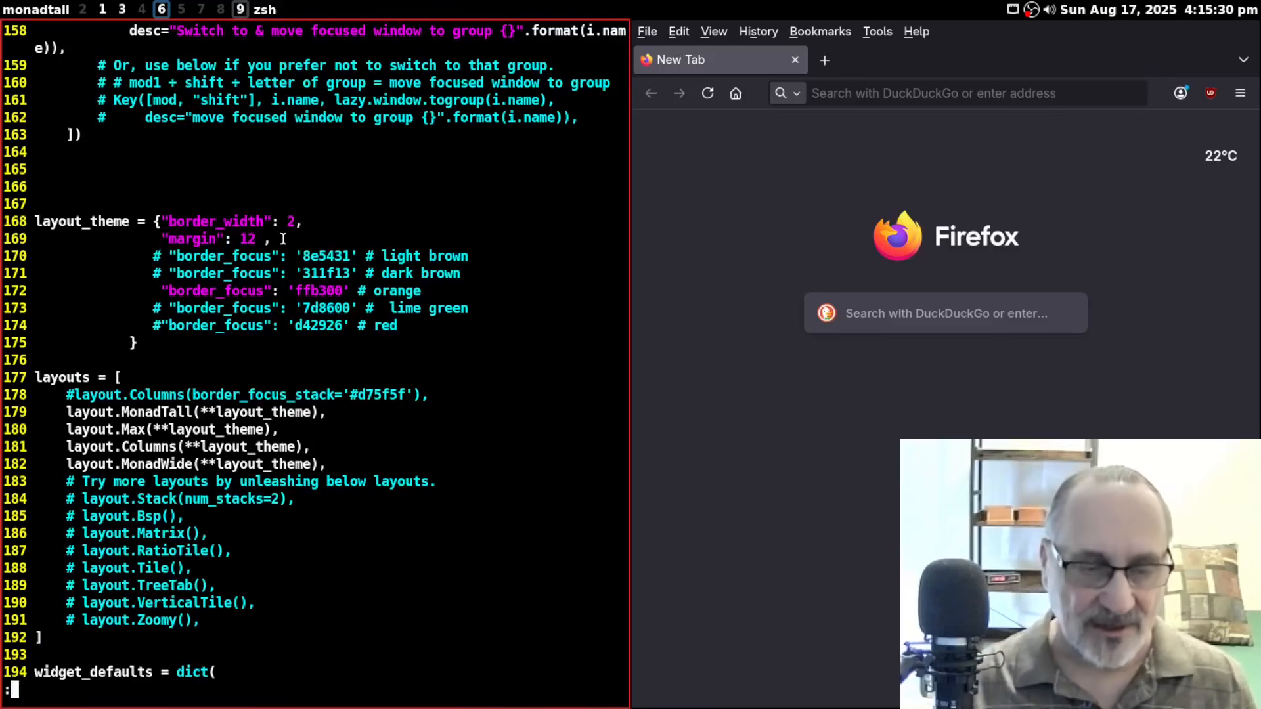
{"action": "type", "text": "w"}
{"action": "key", "text": "Return"}
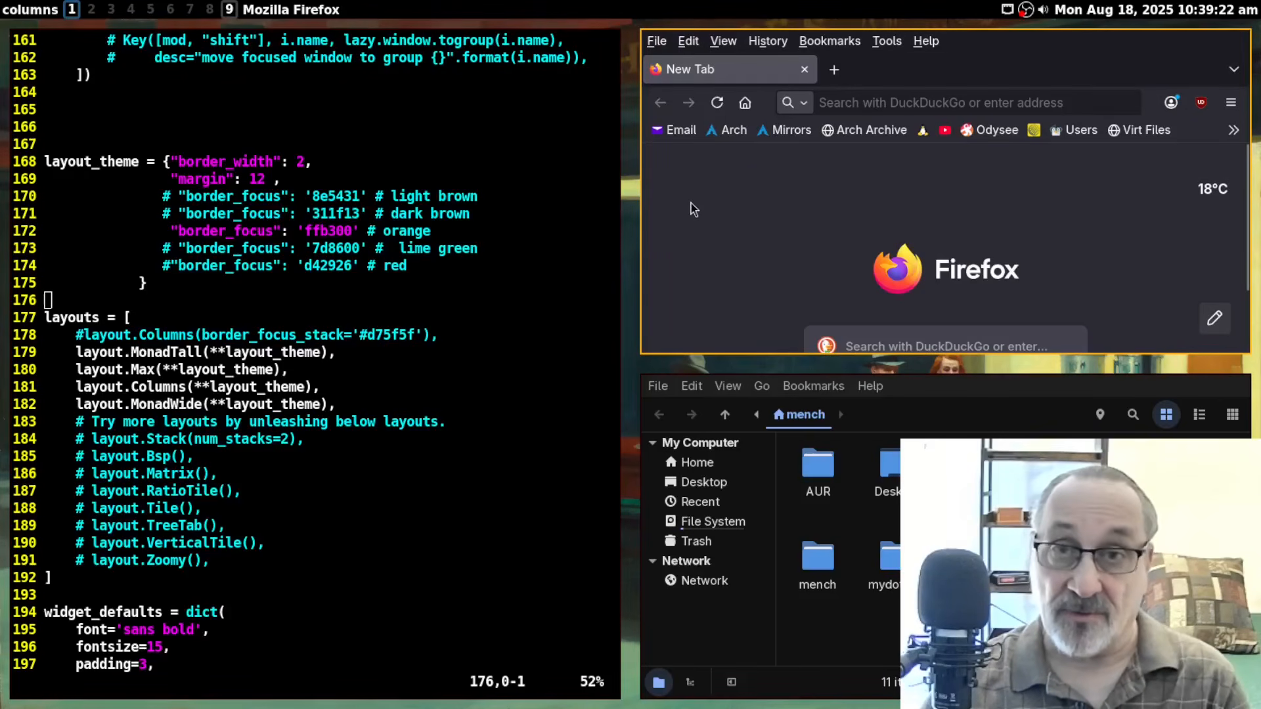
Step: Set border_width on line 168 of layout_theme to 8 and save config.py
{"action": "left_click", "coordinate": [524, 178]}
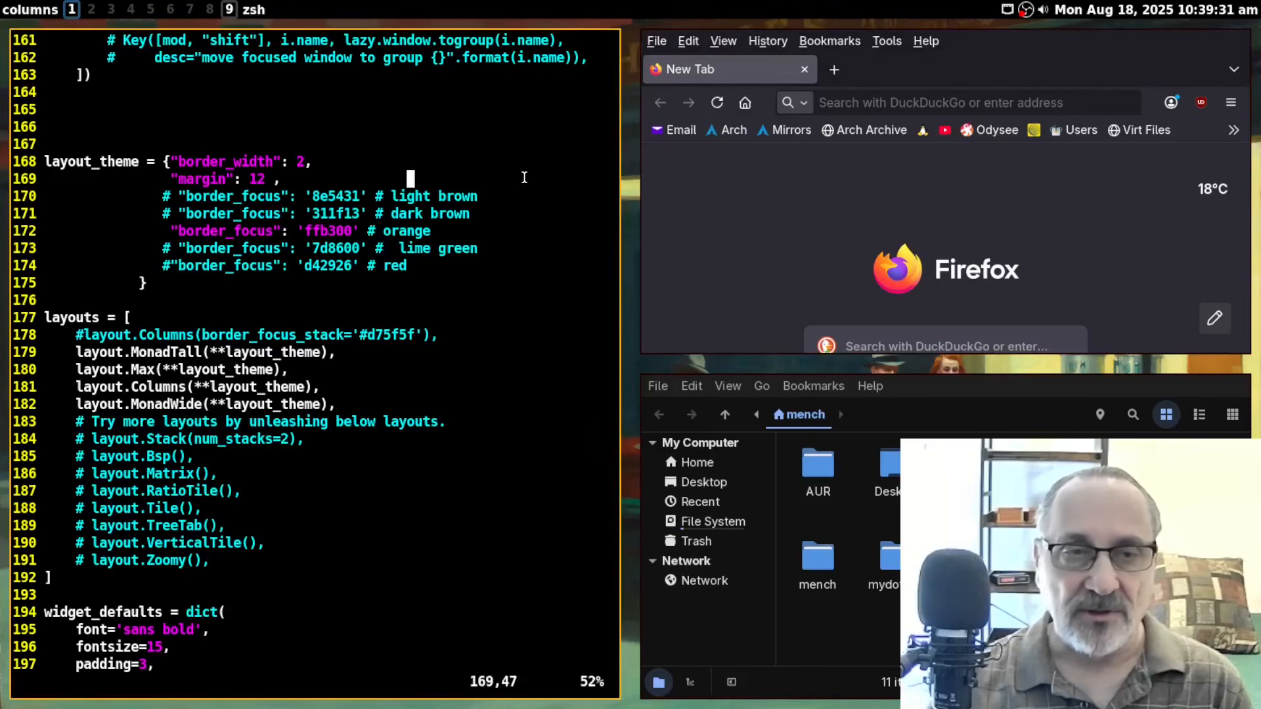
{"action": "key", "text": "k"}
{"action": "key", "text": "k"}
{"action": "key", "text": "j"}
{"action": "key", "text": "dollar"}
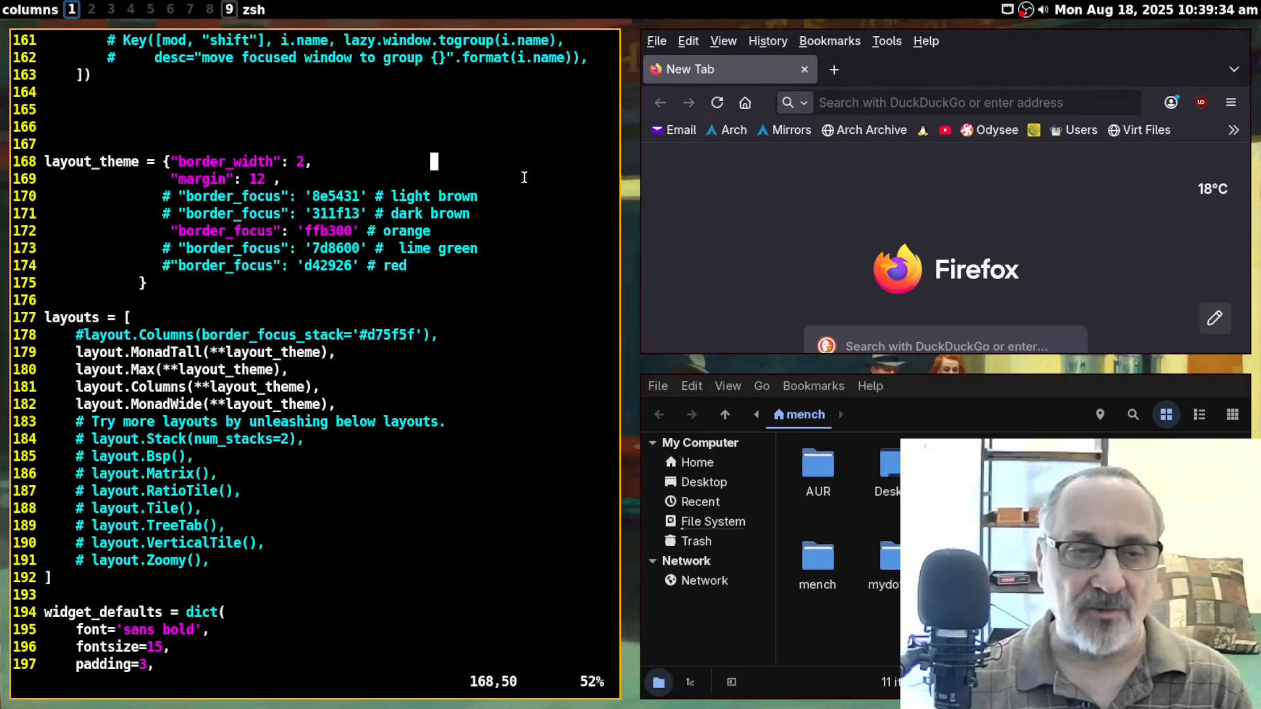
{"action": "key", "text": "h"}
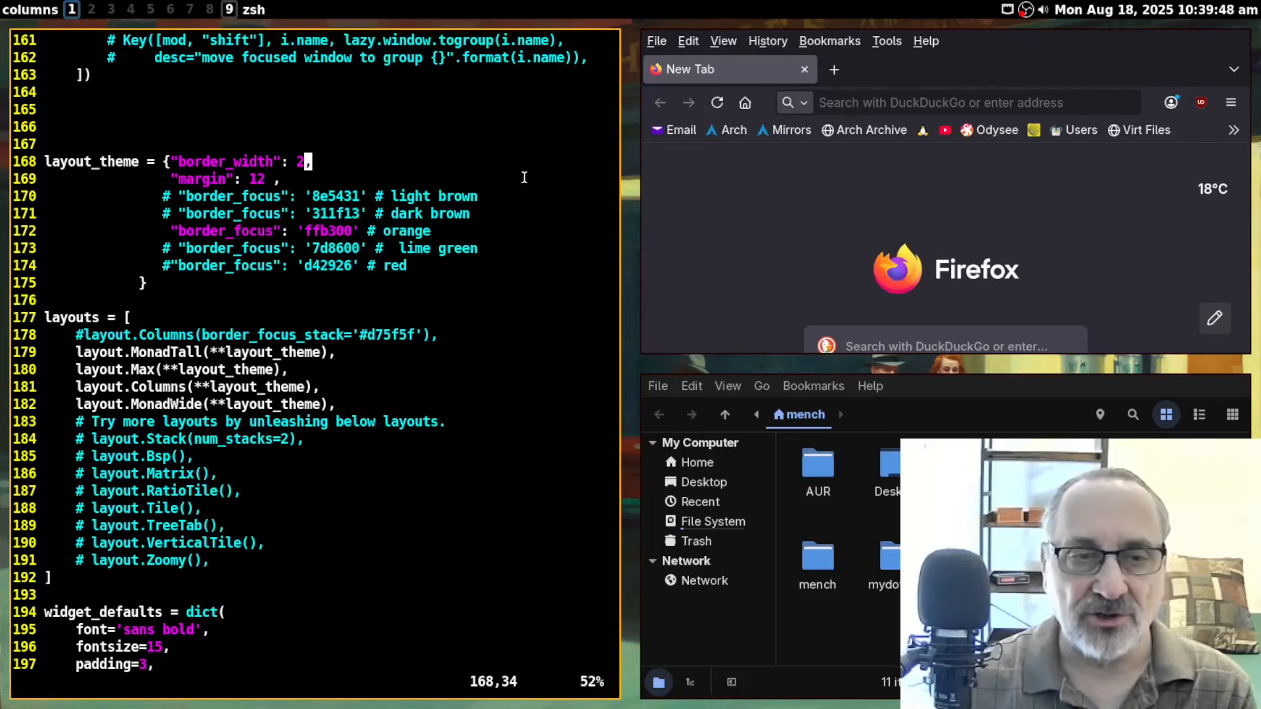
{"action": "key", "text": "h"}
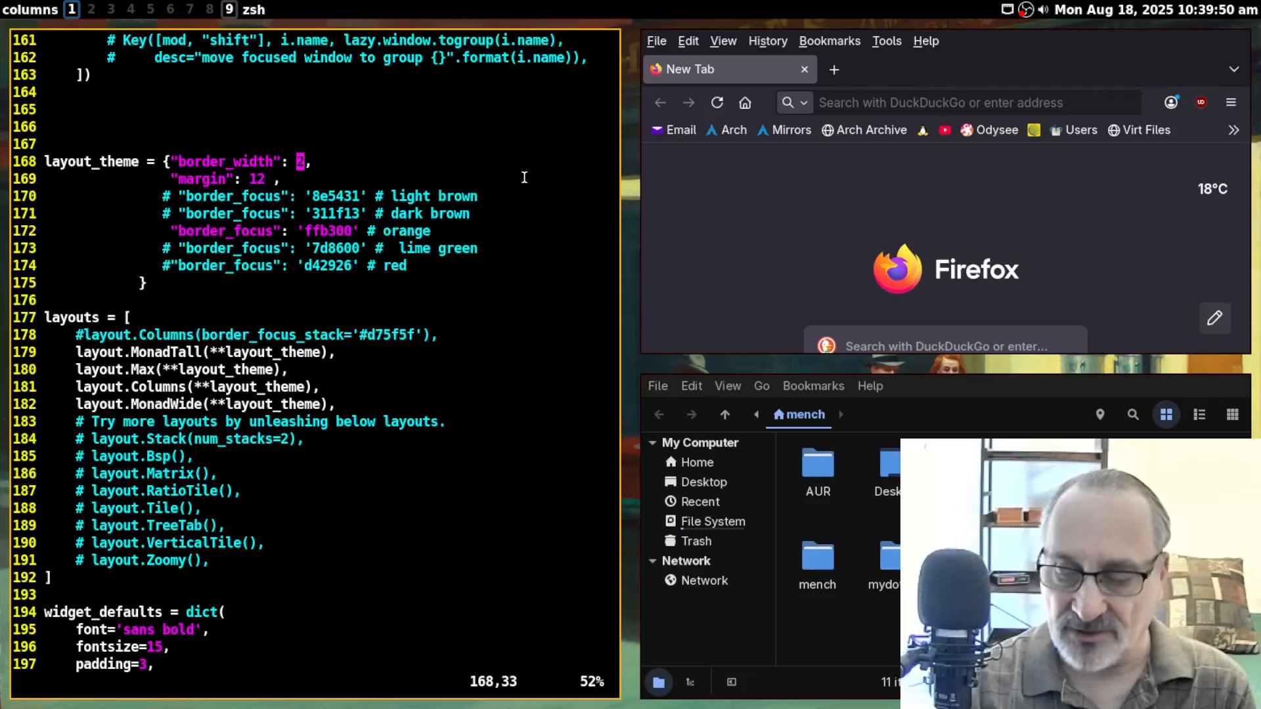
{"action": "type", "text": "s"}
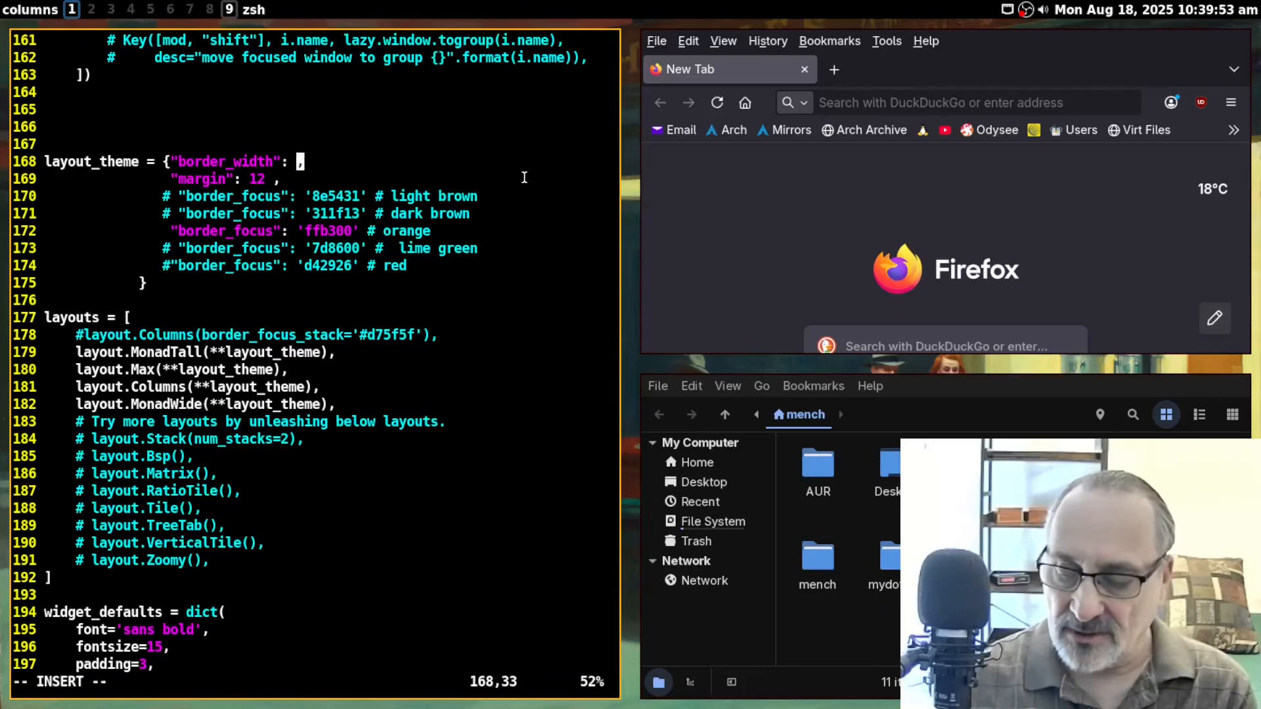
{"action": "type", "text": "8"}
{"action": "key", "text": "Escape"}
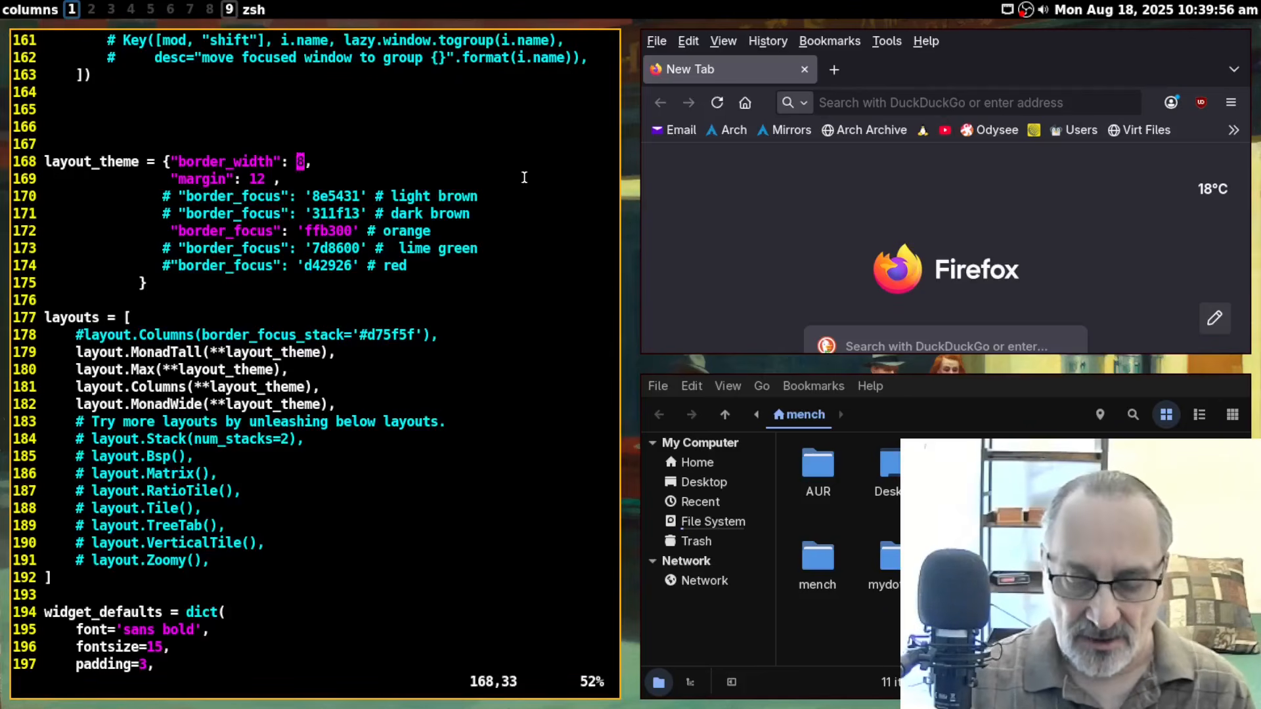
{"action": "key", "text": "shift+semicolon"}
{"action": "type", "text": "w"}
{"action": "key", "text": "Return"}
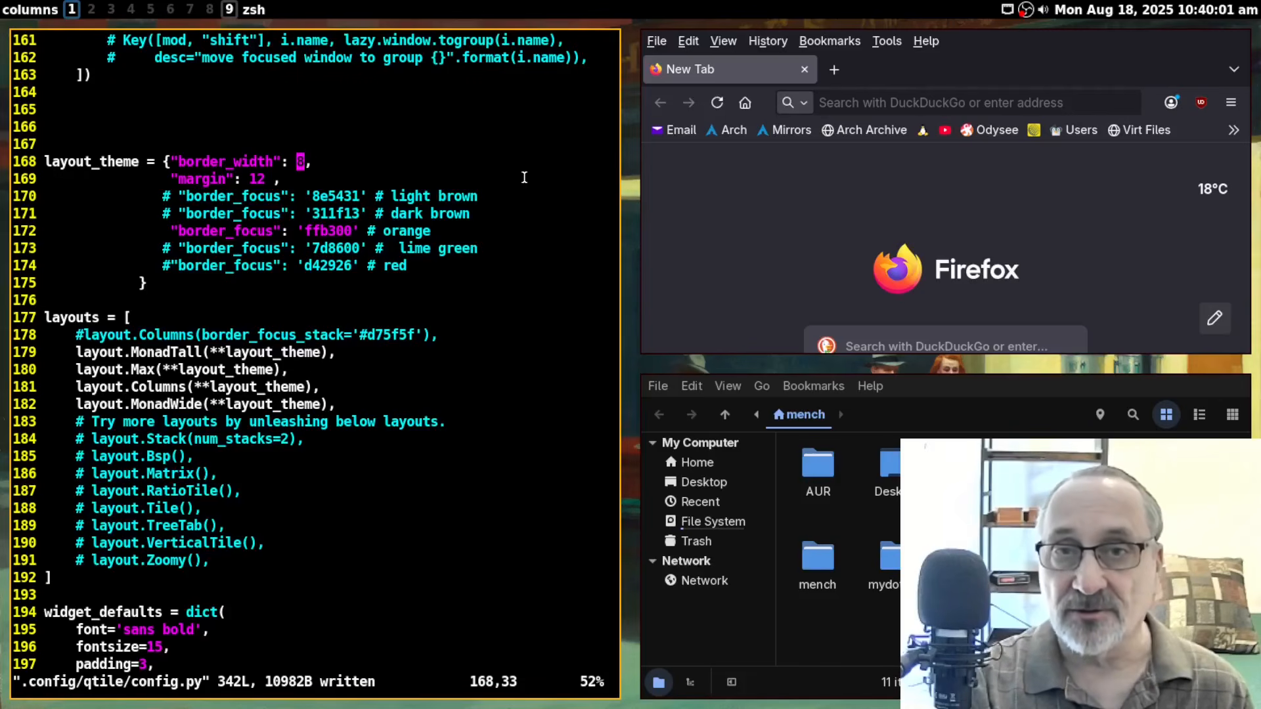
Step: Reload Qtile and move the focus between the file manager, editor and Firefox windows to examine their borders
{"action": "key", "text": "super+ctrl+r"}
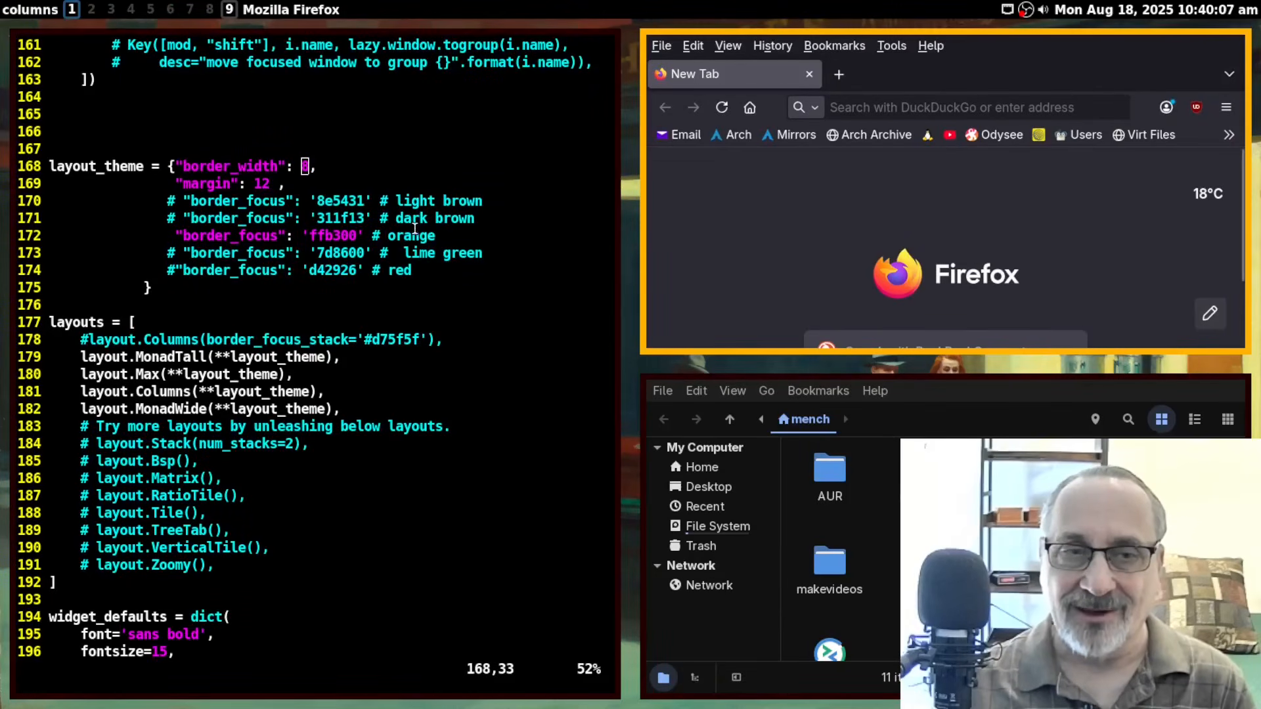
{"action": "key", "text": "super+j"}
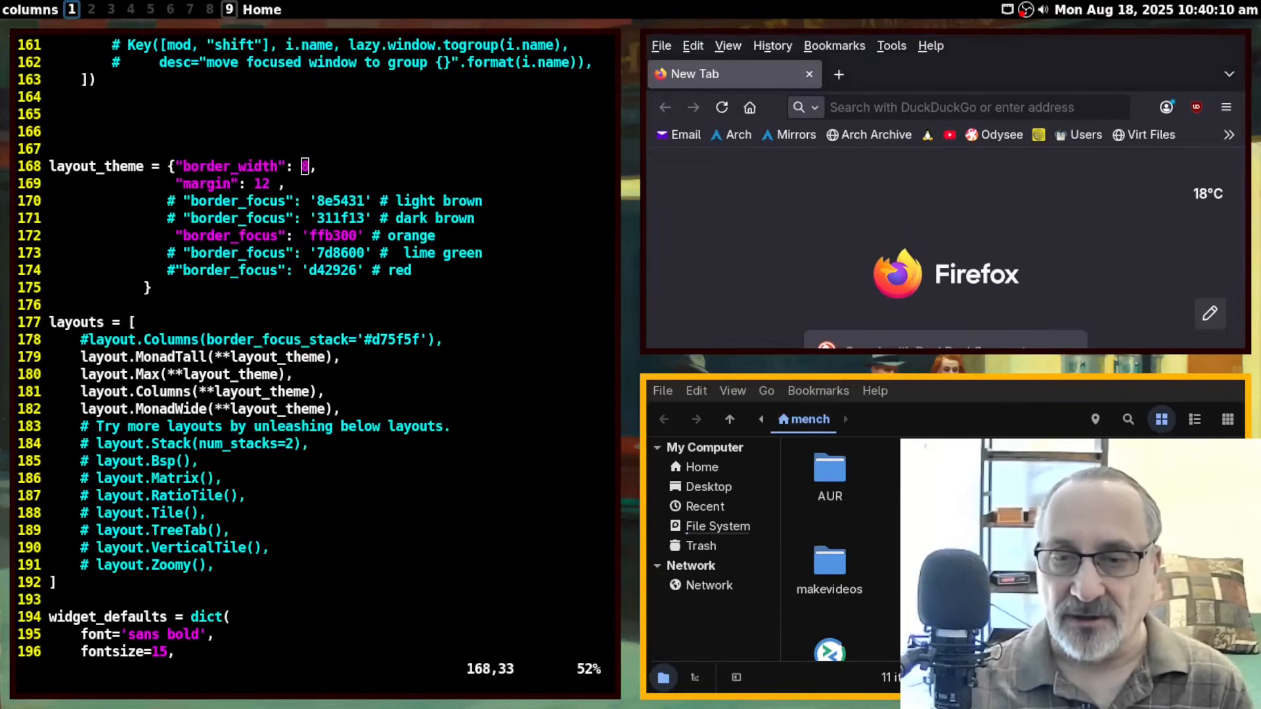
{"action": "left_click", "coordinate": [447, 139]}
{"action": "left_click", "coordinate": [740, 175]}
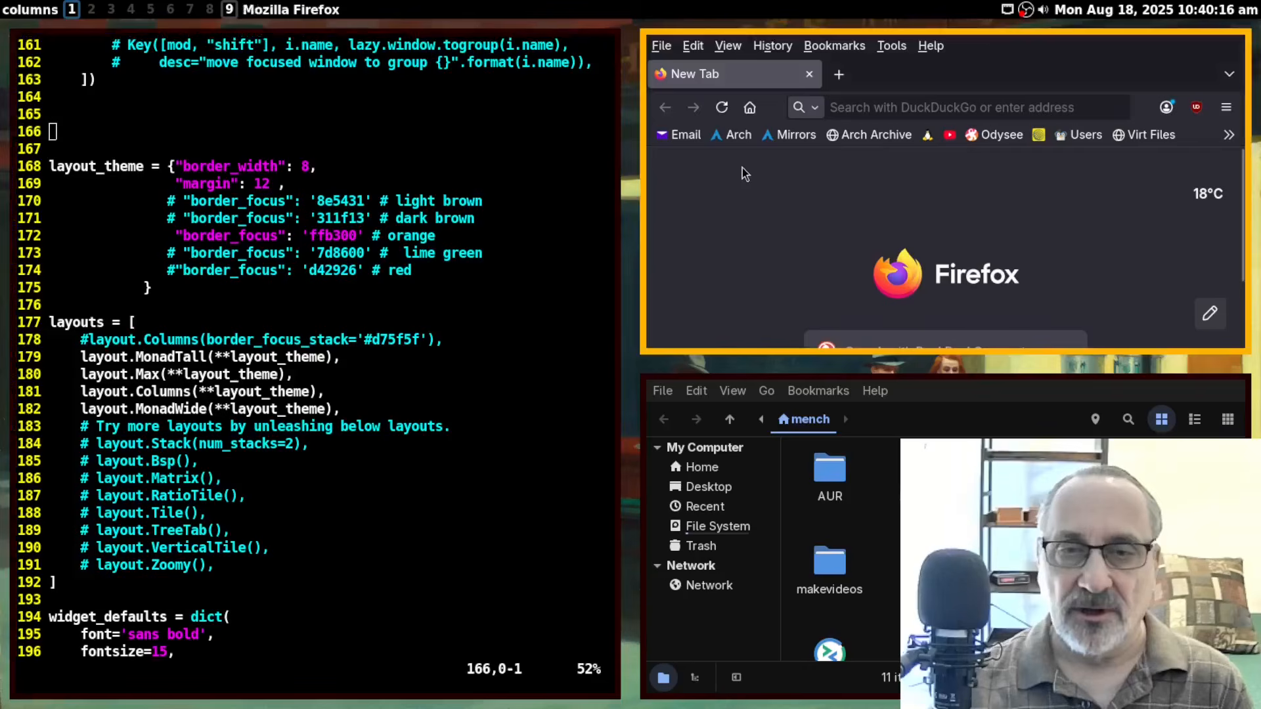
Step: Set border_width on line 168 of layout_theme to 2, save config.py and reload Qtile
{"action": "left_click", "coordinate": [344, 165]}
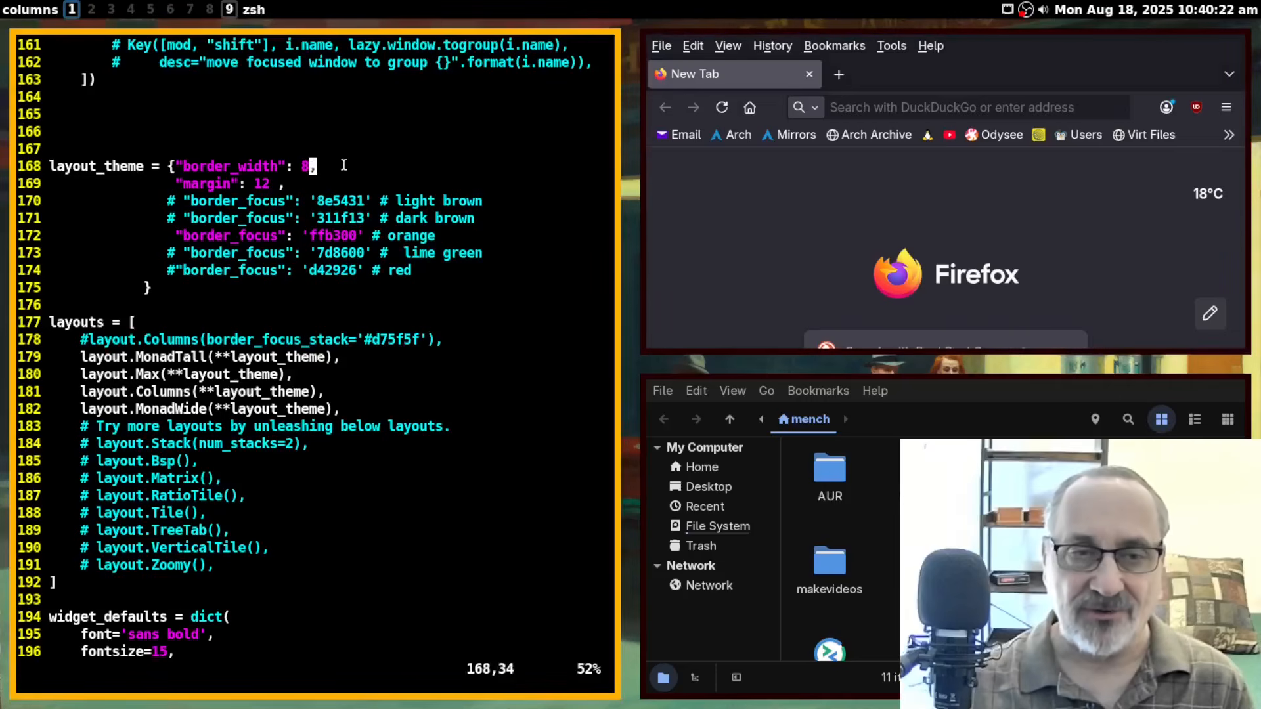
{"action": "key", "text": "i"}
{"action": "key", "text": "BackSpace"}
{"action": "type", "text": "2"}
{"action": "key", "text": "Up"}
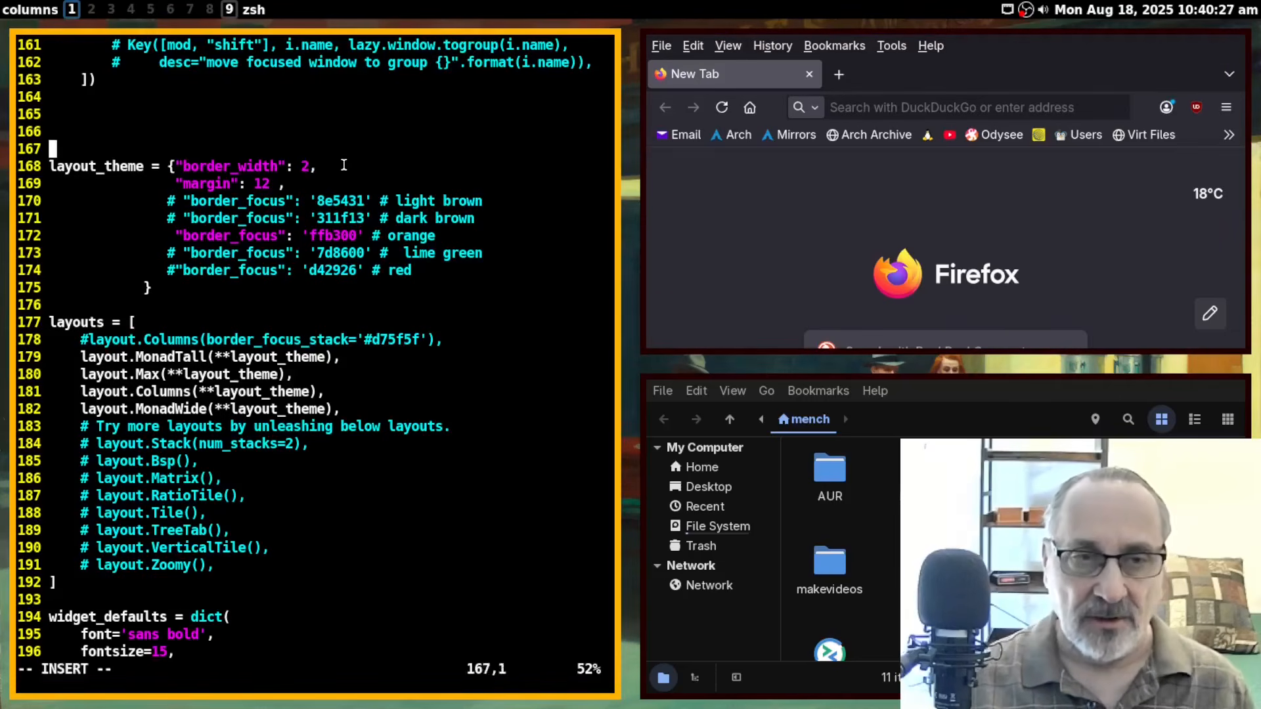
{"action": "key", "text": "Escape"}
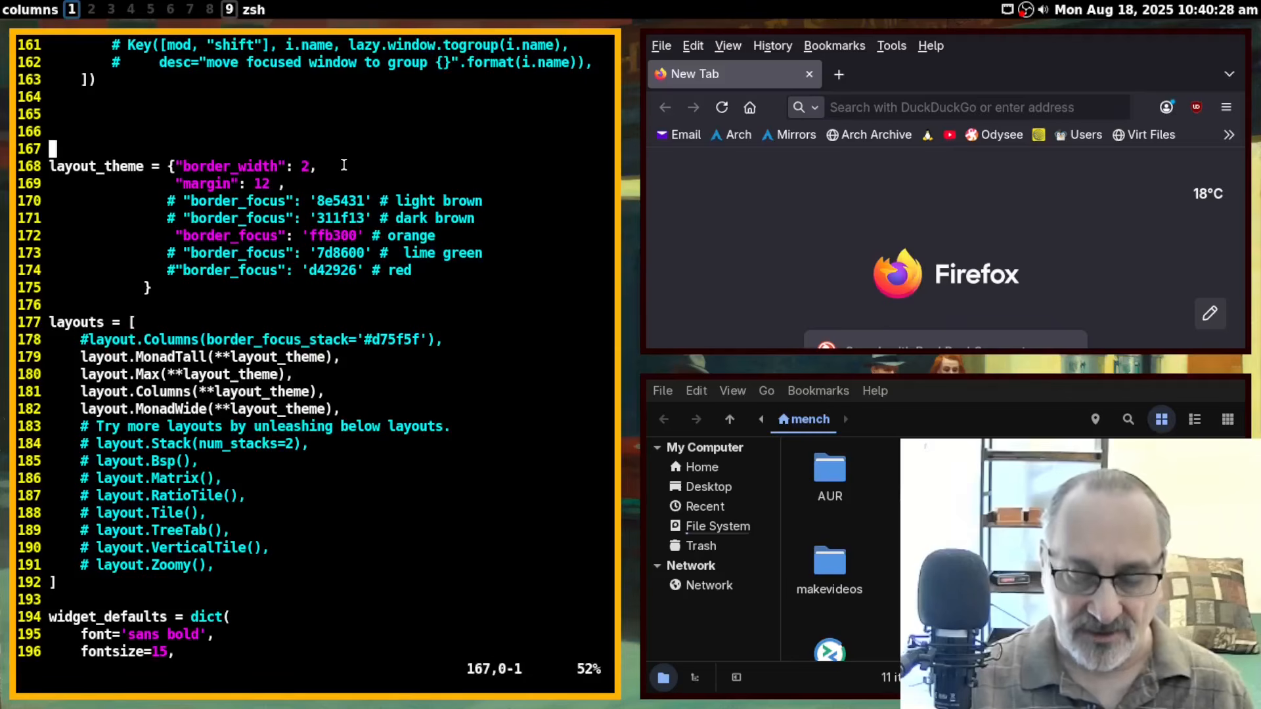
{"action": "type", "text": ":w"}
{"action": "key", "text": "Return"}
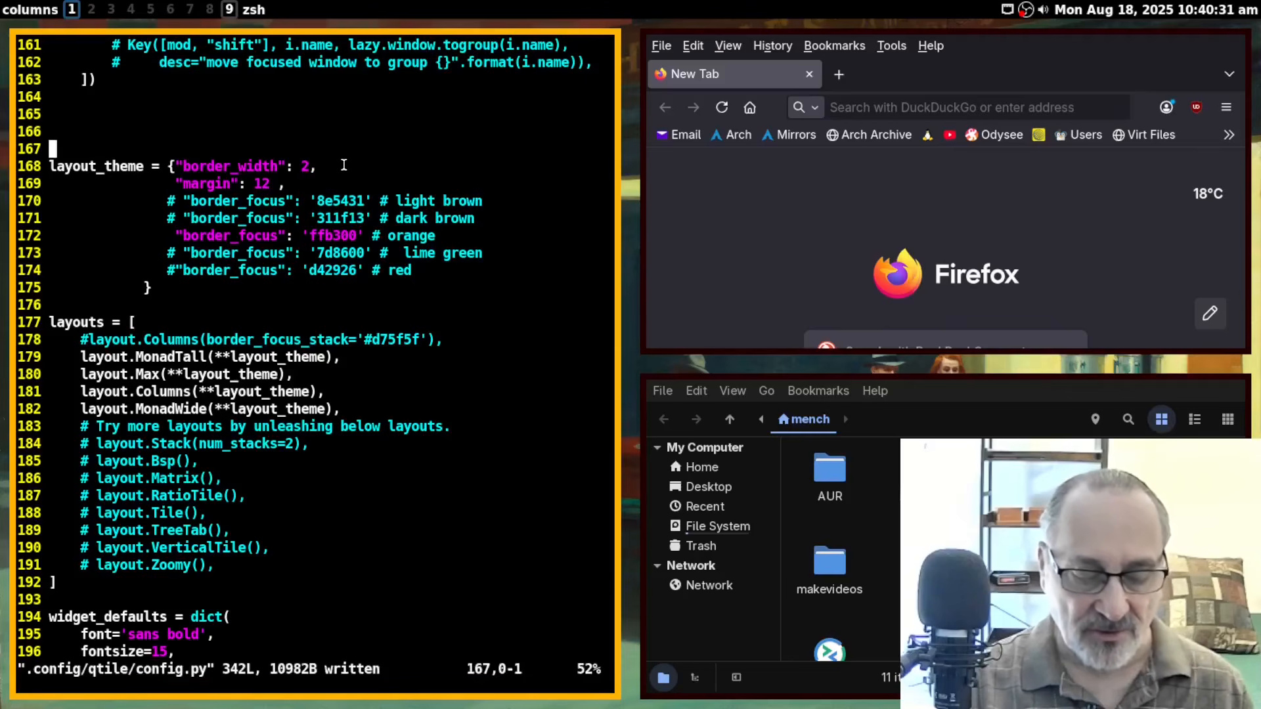
{"action": "key", "text": "ctrl+super+r"}
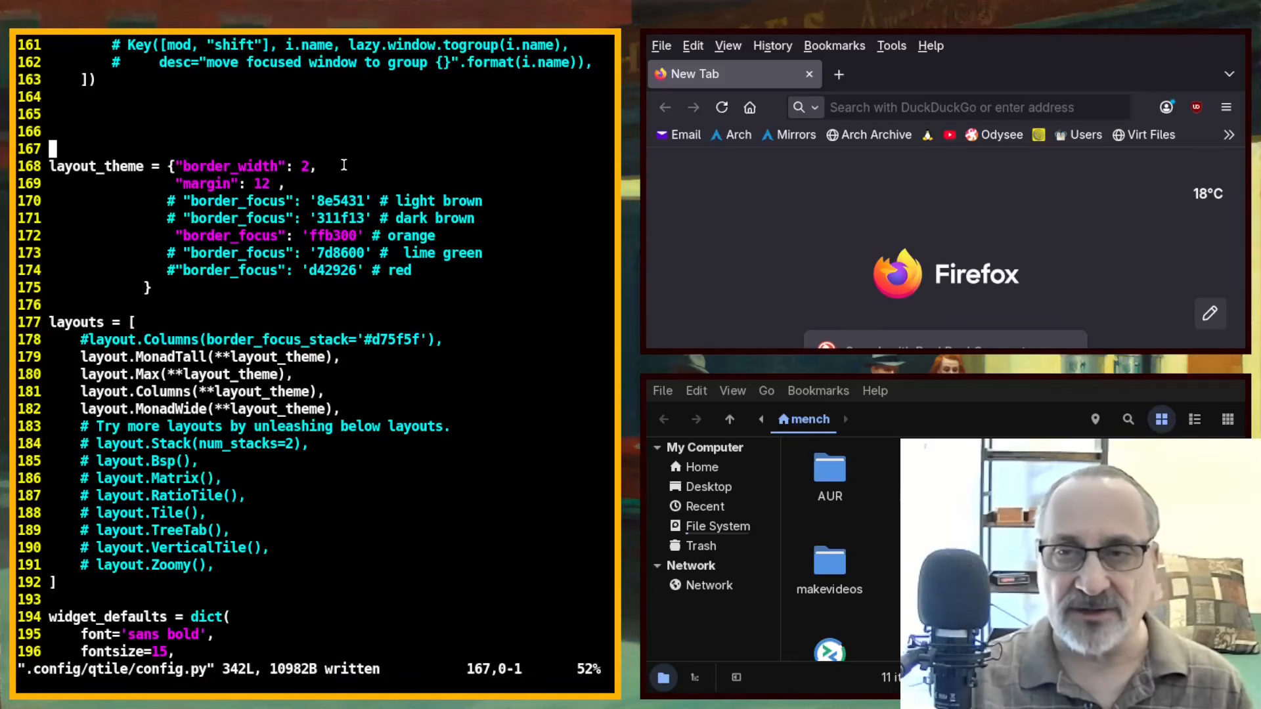